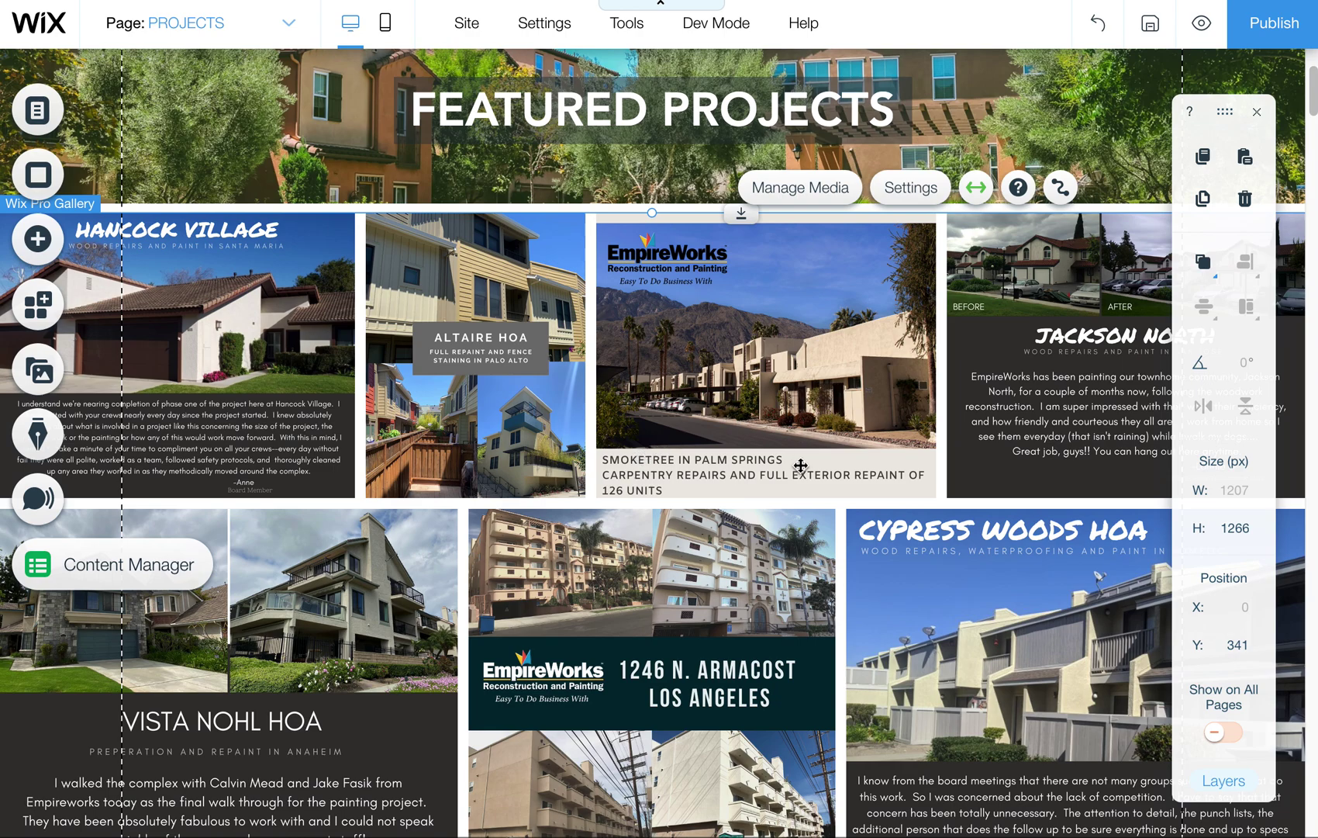
Try the Featured Projects gallery in Grid, then Masonry, and leave it on the Collage layout.
{"action": "left_click", "coordinate": [905, 202]}
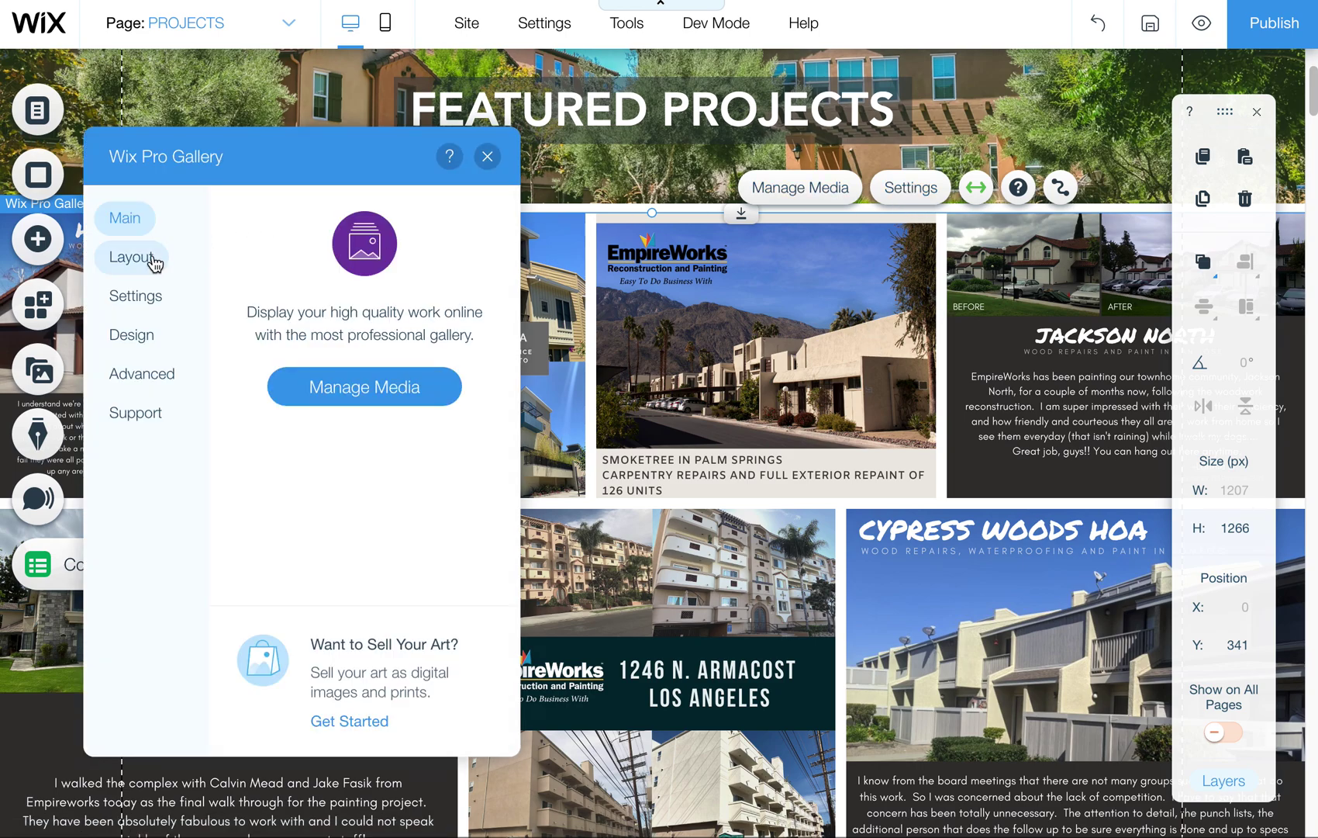
{"action": "left_click", "coordinate": [151, 266]}
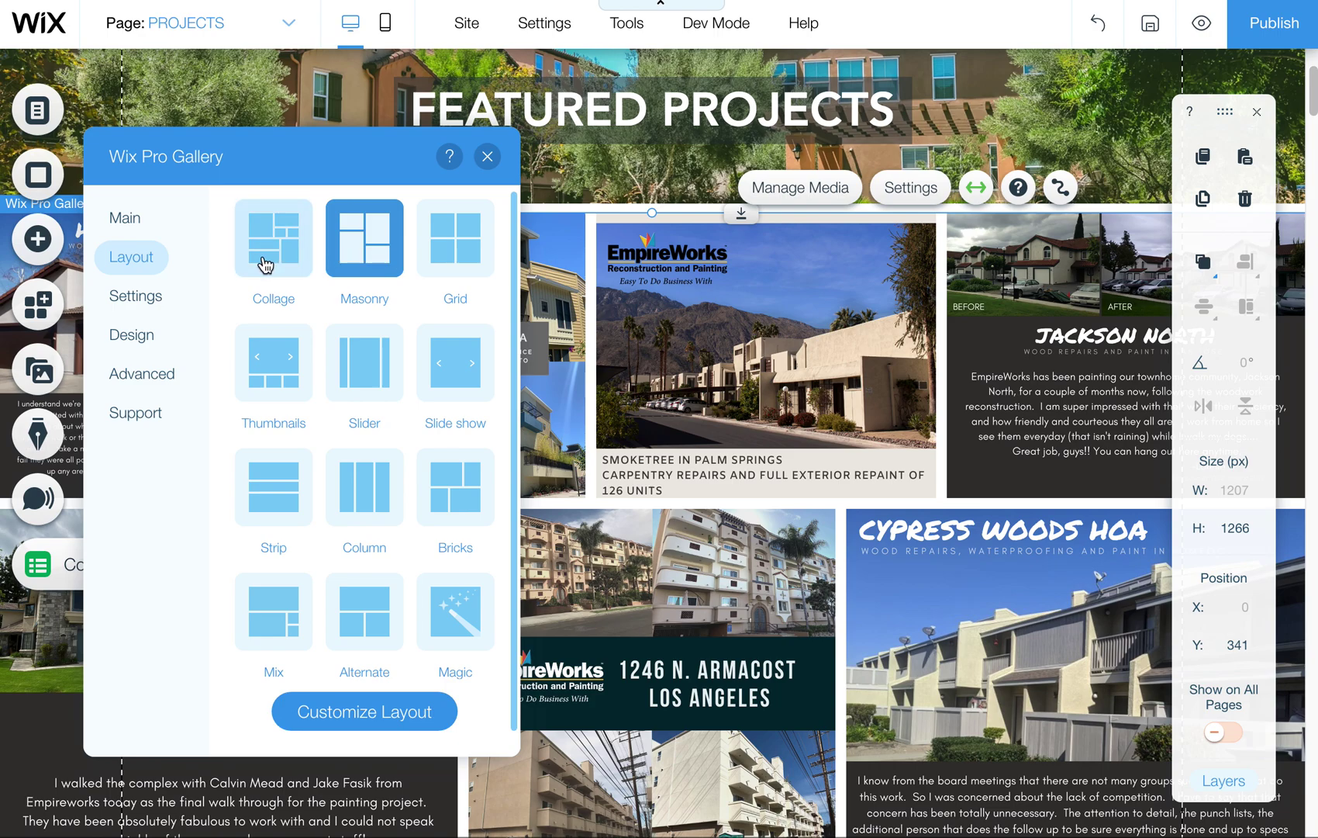
{"action": "left_click", "coordinate": [453, 264]}
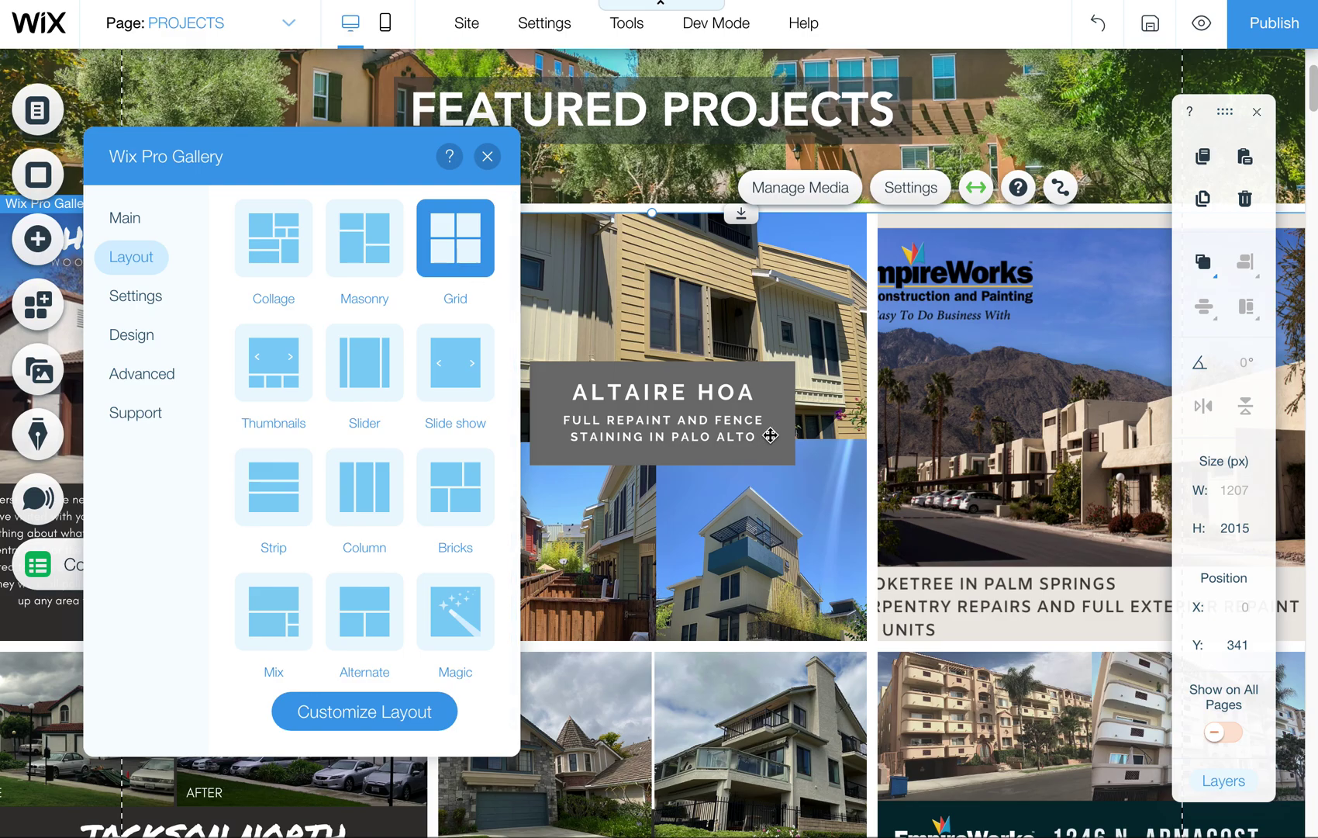
{"action": "left_click", "coordinate": [366, 261]}
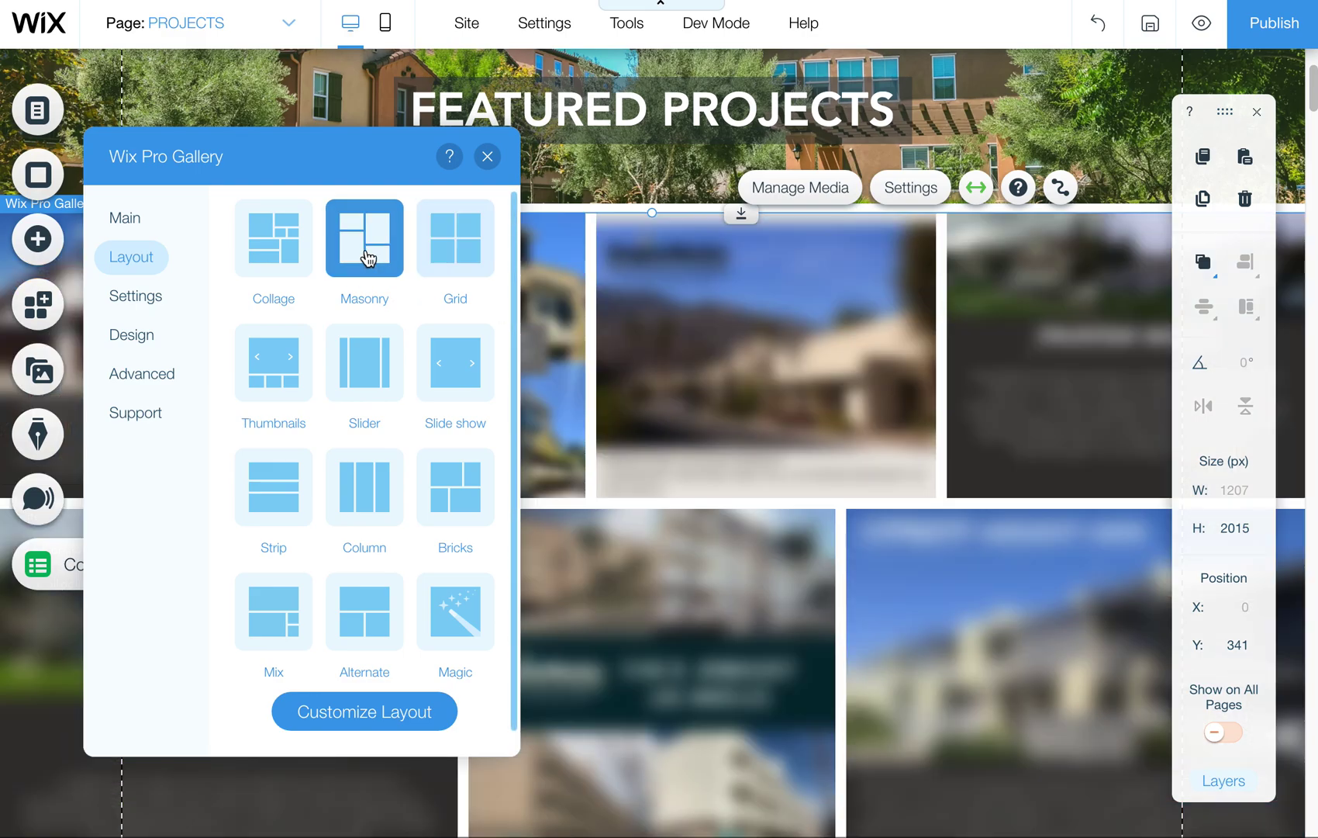
{"action": "left_click", "coordinate": [273, 248]}
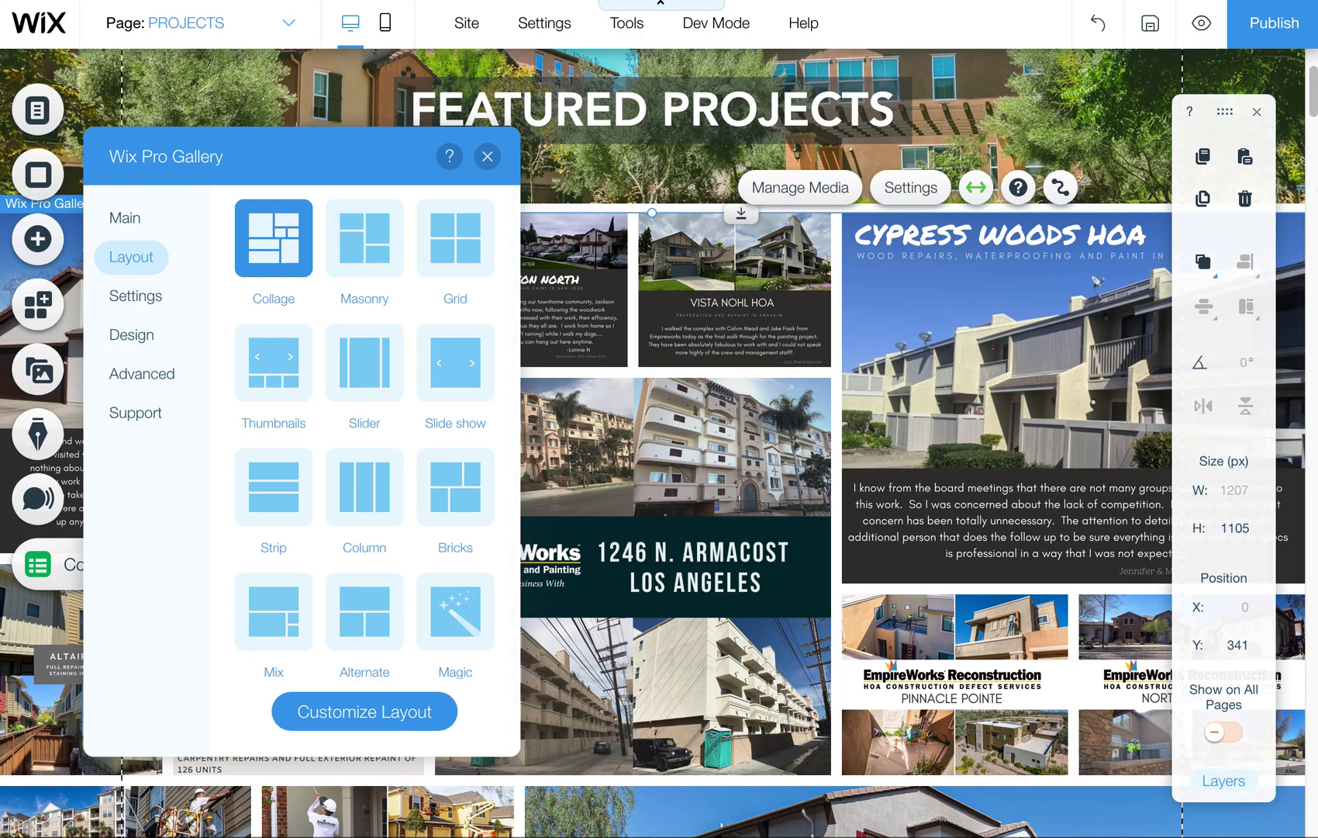
{"action": "scroll", "coordinate": [1313, 116], "scroll_direction": "down", "scroll_amount": 1}
Drag the lower project gallery slightly further down the page.
{"action": "left_click_drag", "start_coordinate": [1313, 117], "coordinate": [1311, 190]}
{"action": "scroll", "coordinate": [1310, 190], "scroll_direction": "up", "scroll_amount": 1}
{"action": "left_click", "coordinate": [844, 307]}
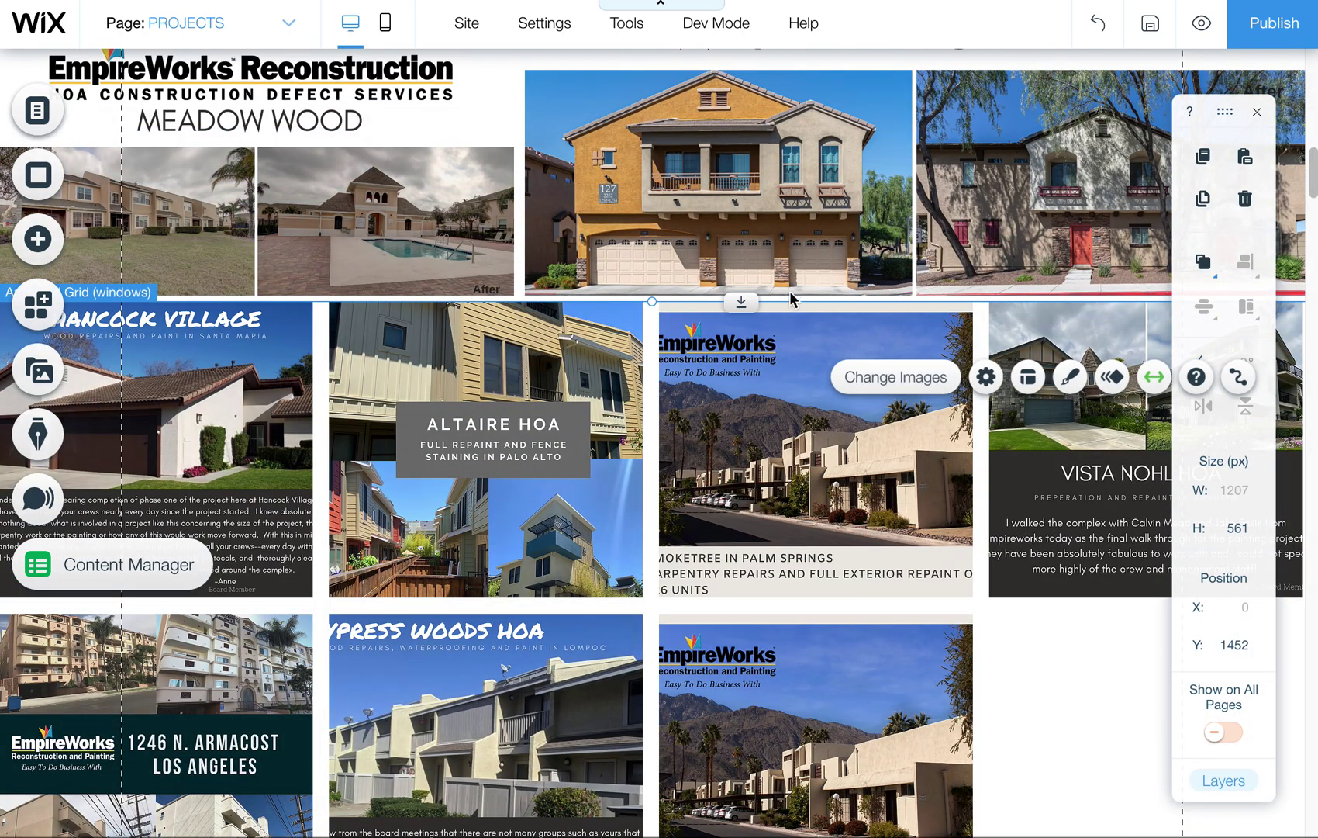
{"action": "left_click_drag", "start_coordinate": [844, 307], "coordinate": [844, 409]}
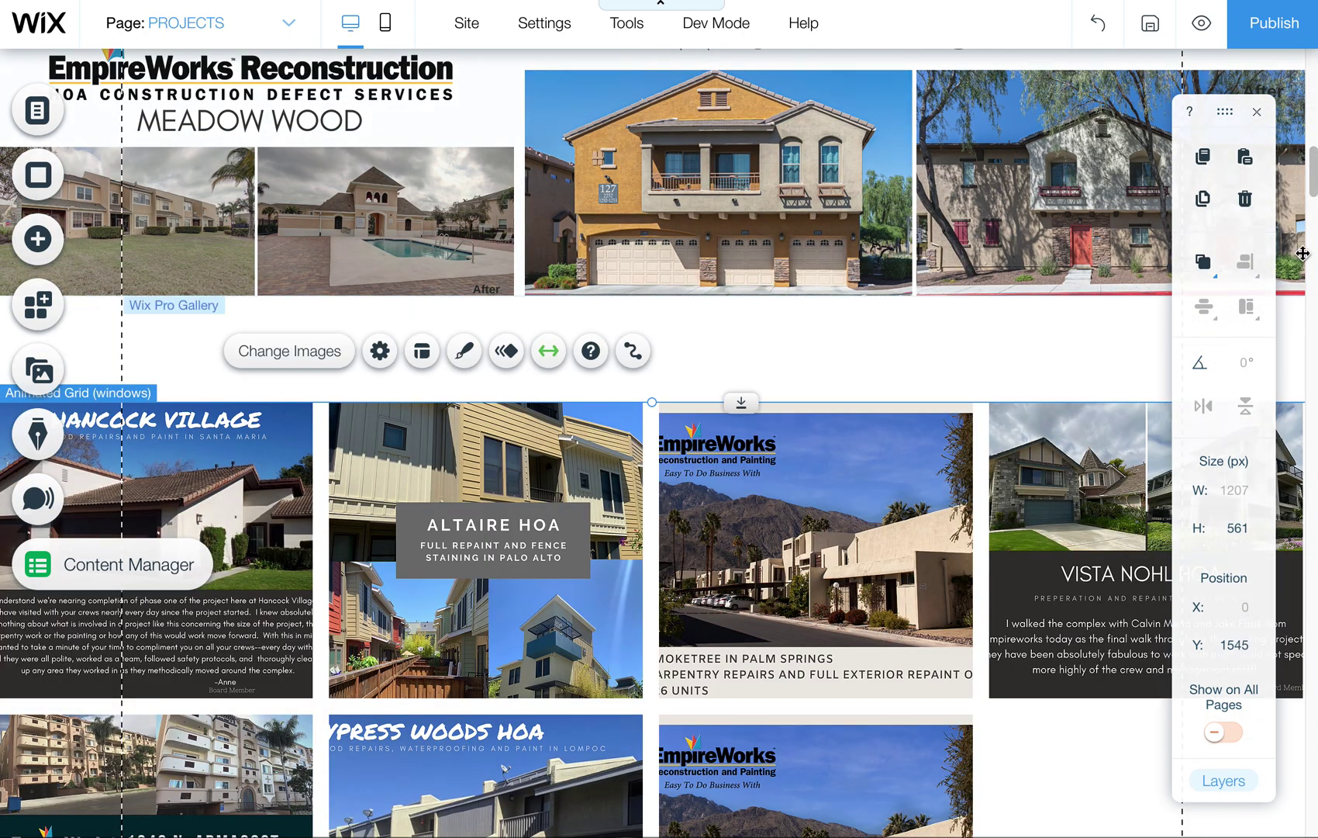
Return to the top and reopen the Featured Projects gallery's settings.
{"action": "scroll", "coordinate": [1313, 175], "scroll_direction": "up", "scroll_amount": 2}
{"action": "scroll", "coordinate": [1313, 175], "scroll_direction": "up", "scroll_amount": 7}
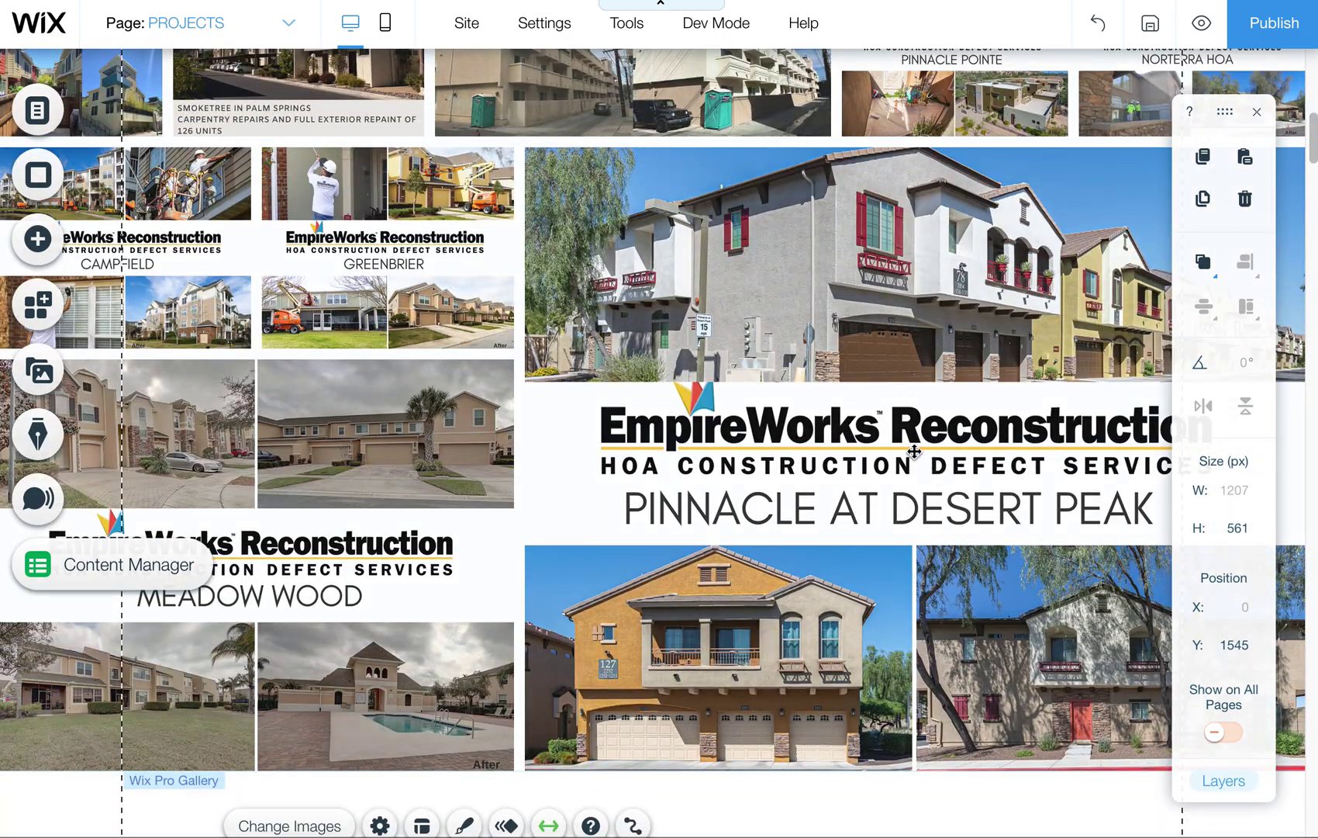
{"action": "scroll", "coordinate": [1312, 140], "scroll_direction": "up", "scroll_amount": 14}
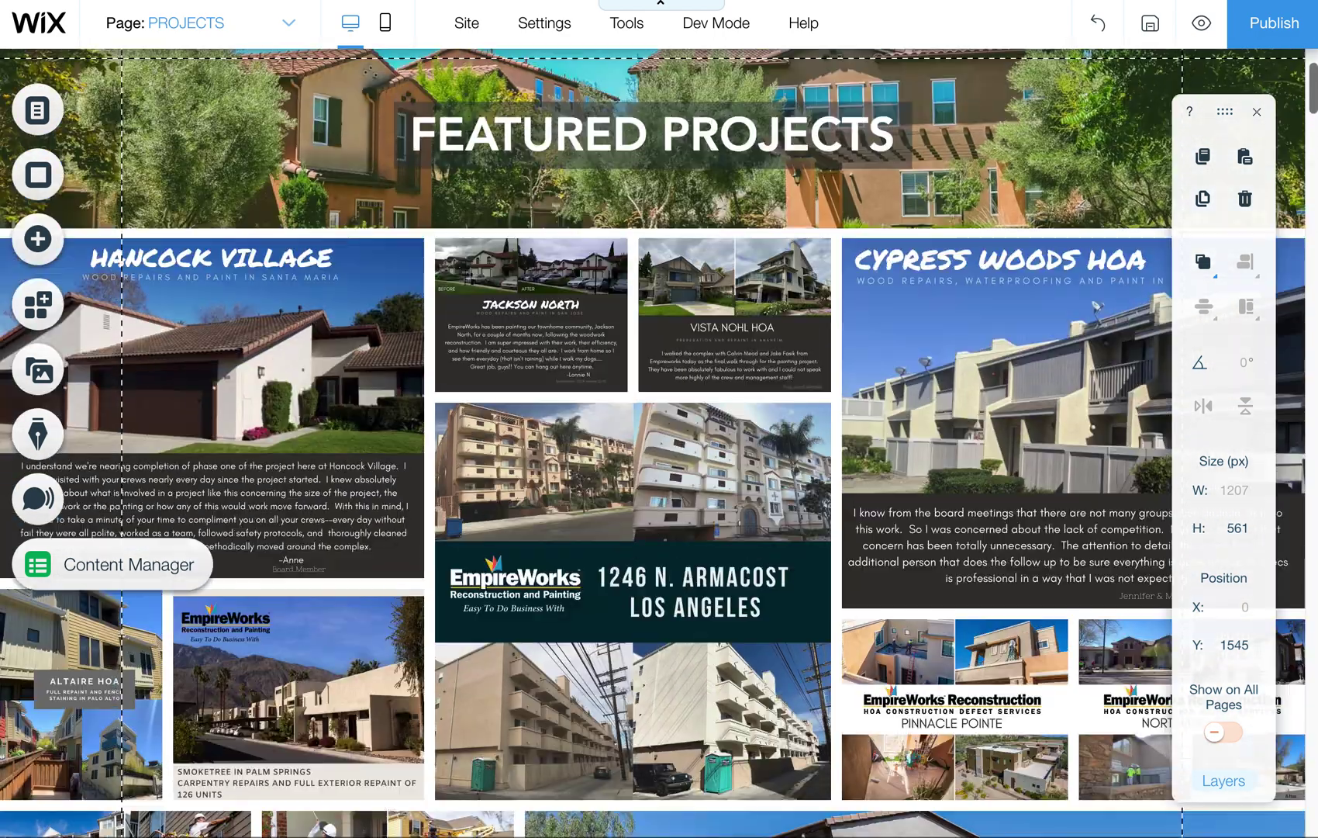
{"action": "left_click", "coordinate": [729, 505]}
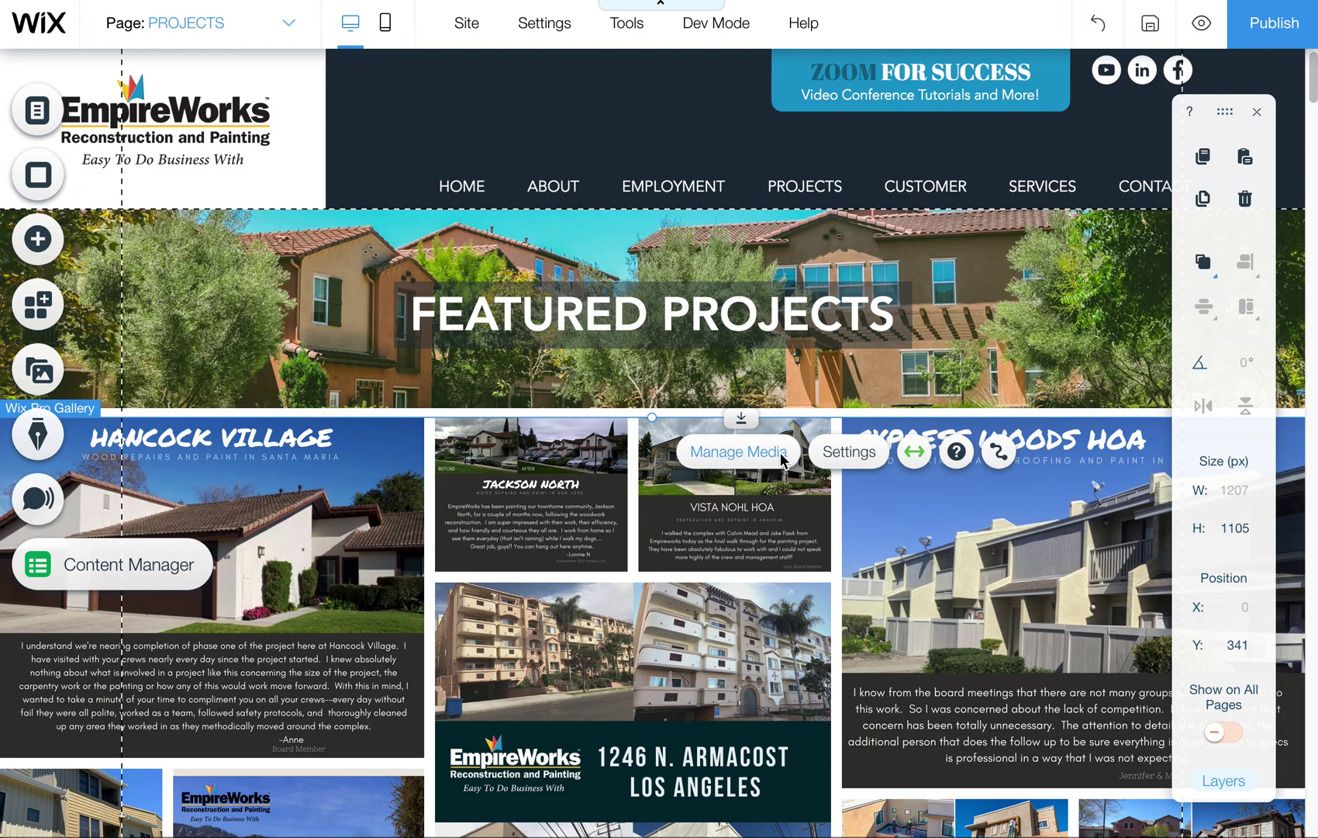
{"action": "left_click", "coordinate": [849, 452]}
Switch the Featured Projects gallery to Masonry, making it 1266 high, and close its settings.
{"action": "left_click", "coordinate": [152, 264]}
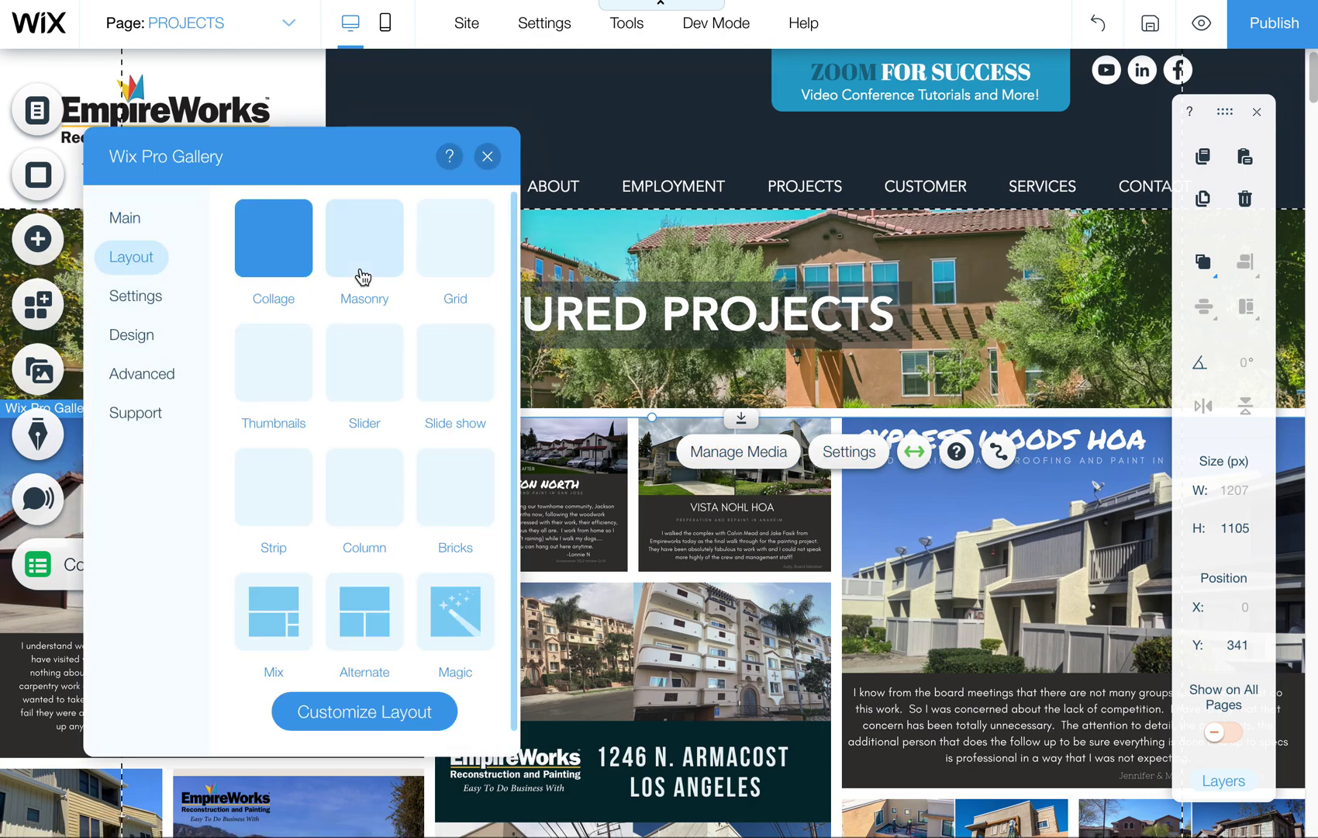
{"action": "left_click", "coordinate": [363, 268]}
{"action": "left_click", "coordinate": [487, 156]}
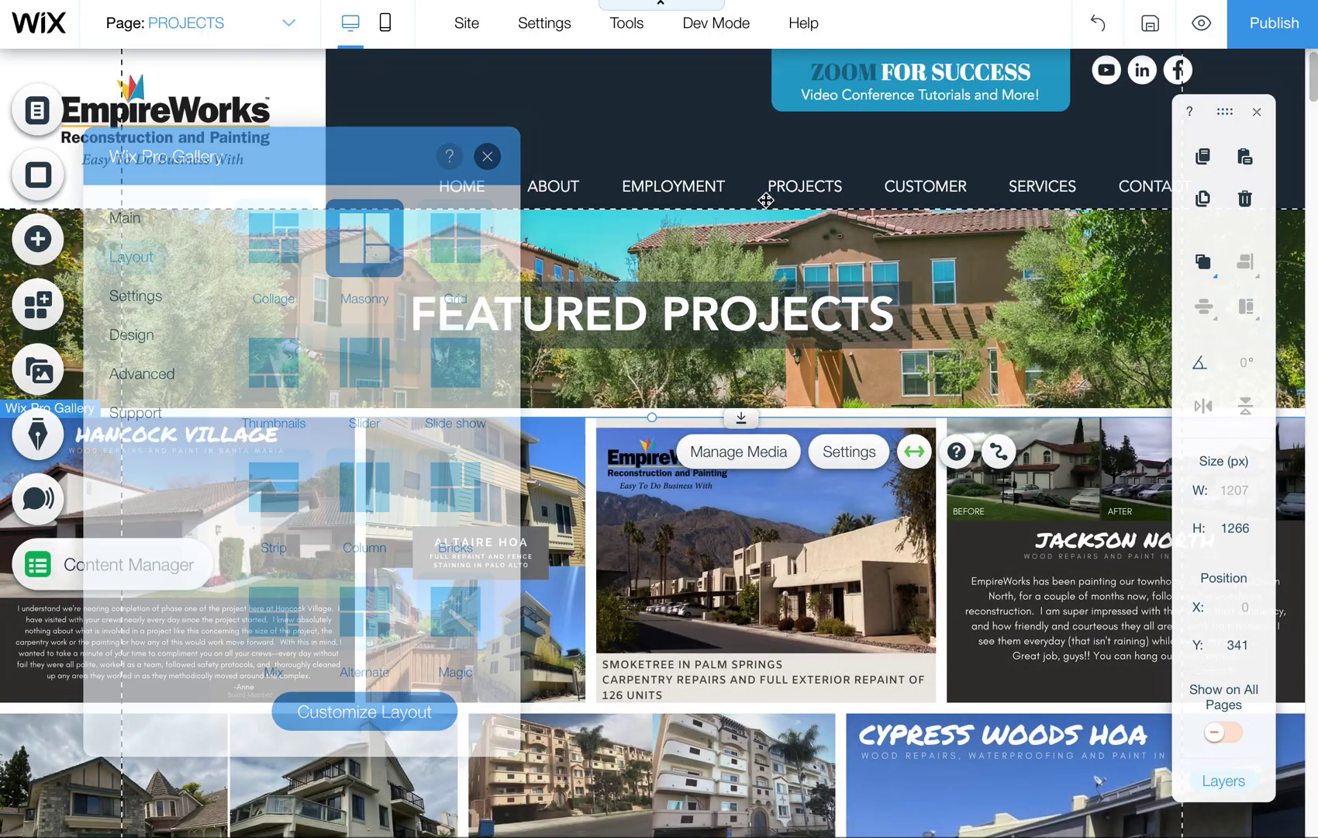
{"action": "scroll", "coordinate": [1294, 166], "scroll_direction": "down", "scroll_amount": 15}
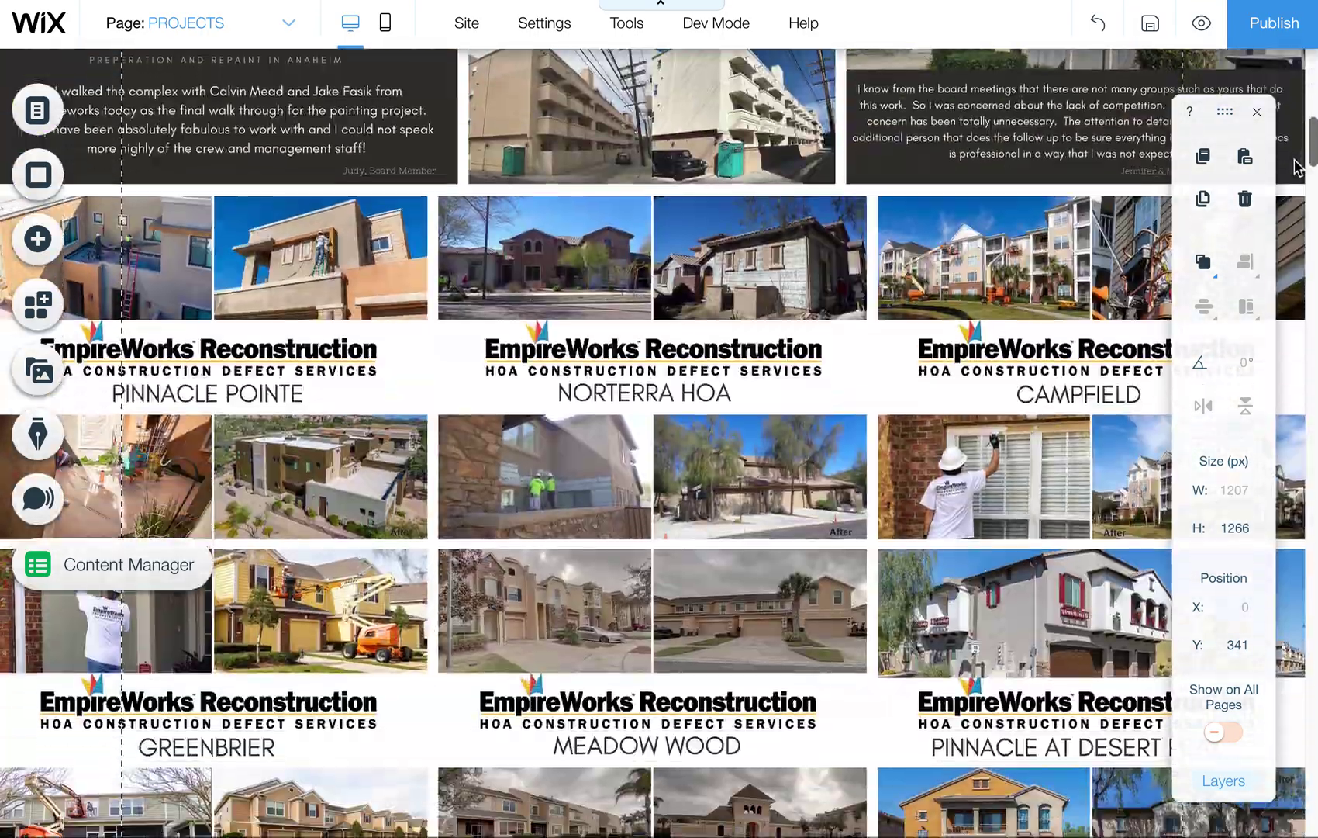
{"action": "scroll", "coordinate": [1293, 167], "scroll_direction": "down", "scroll_amount": 10}
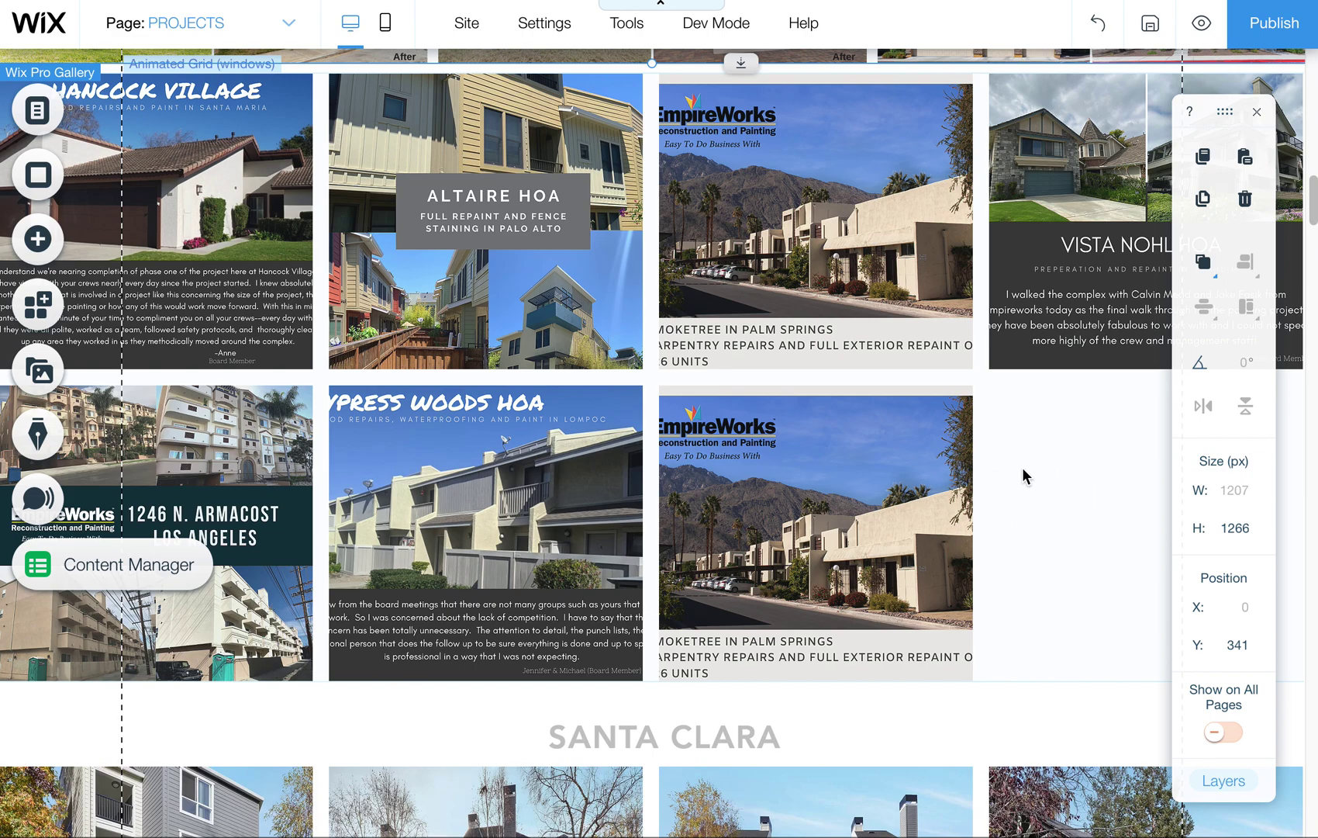
Shrink the editor's browser window and reopen the Featured Projects gallery settings.
{"action": "left_click_drag", "start_coordinate": [1317, 836], "coordinate": [1195, 772]}
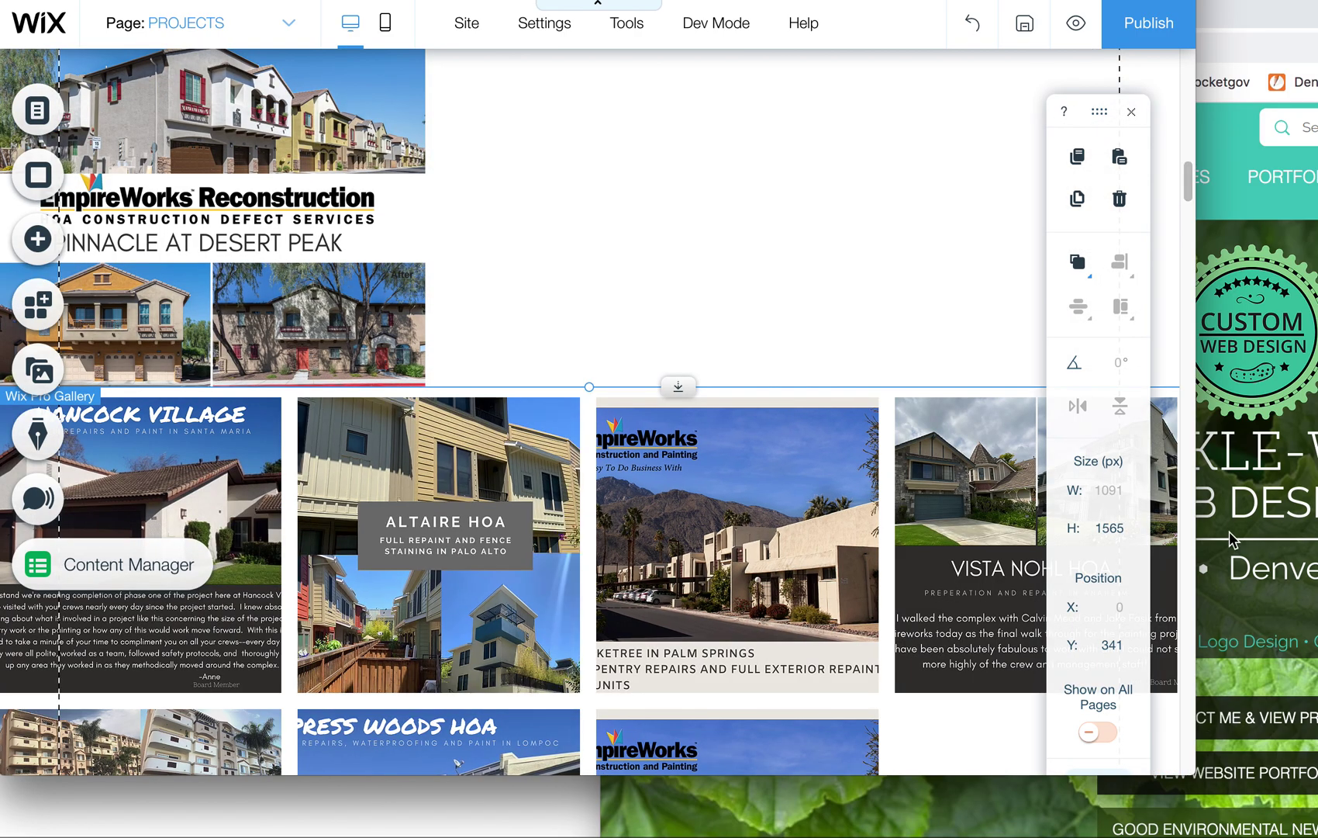
{"action": "scroll", "coordinate": [1190, 198], "scroll_direction": "up", "scroll_amount": 5}
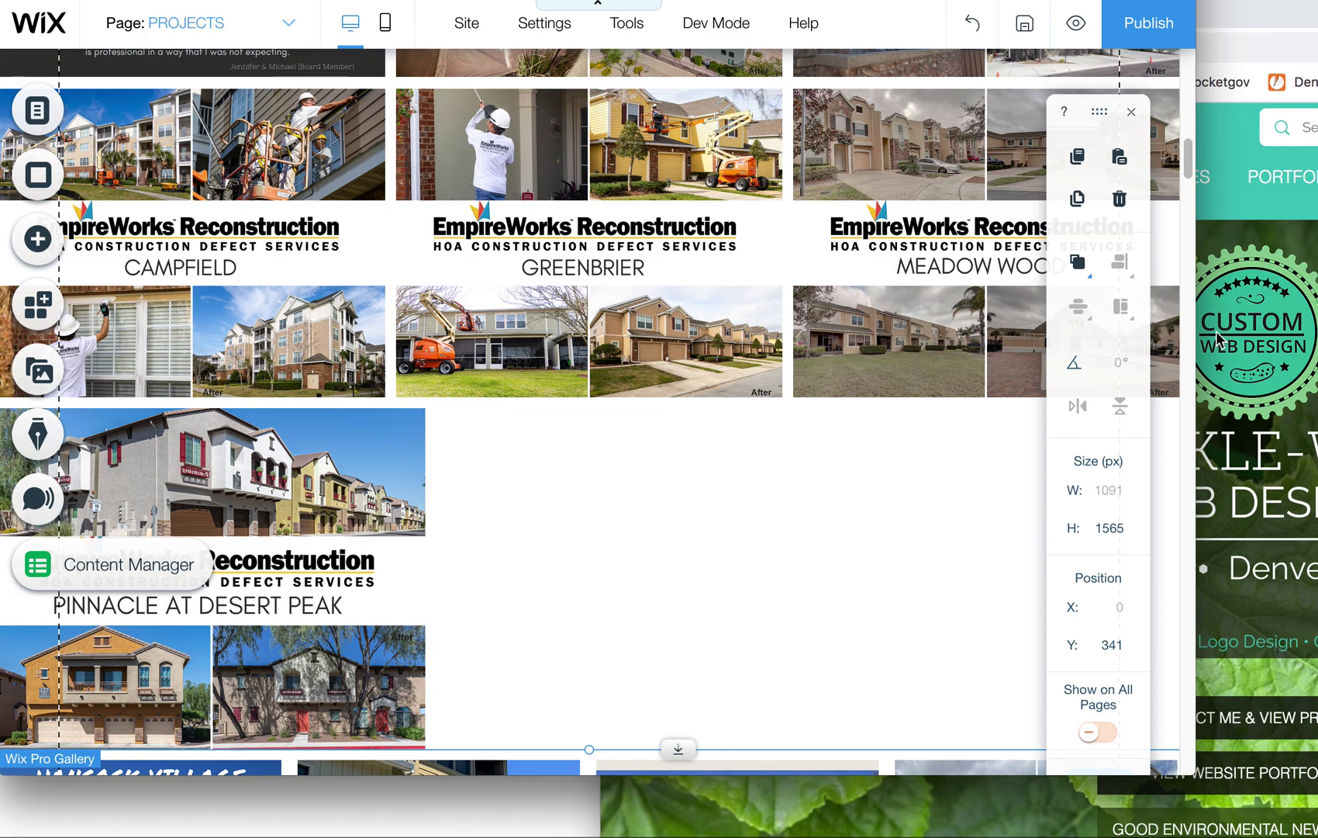
{"action": "left_click_drag", "start_coordinate": [1189, 160], "coordinate": [1189, 70]}
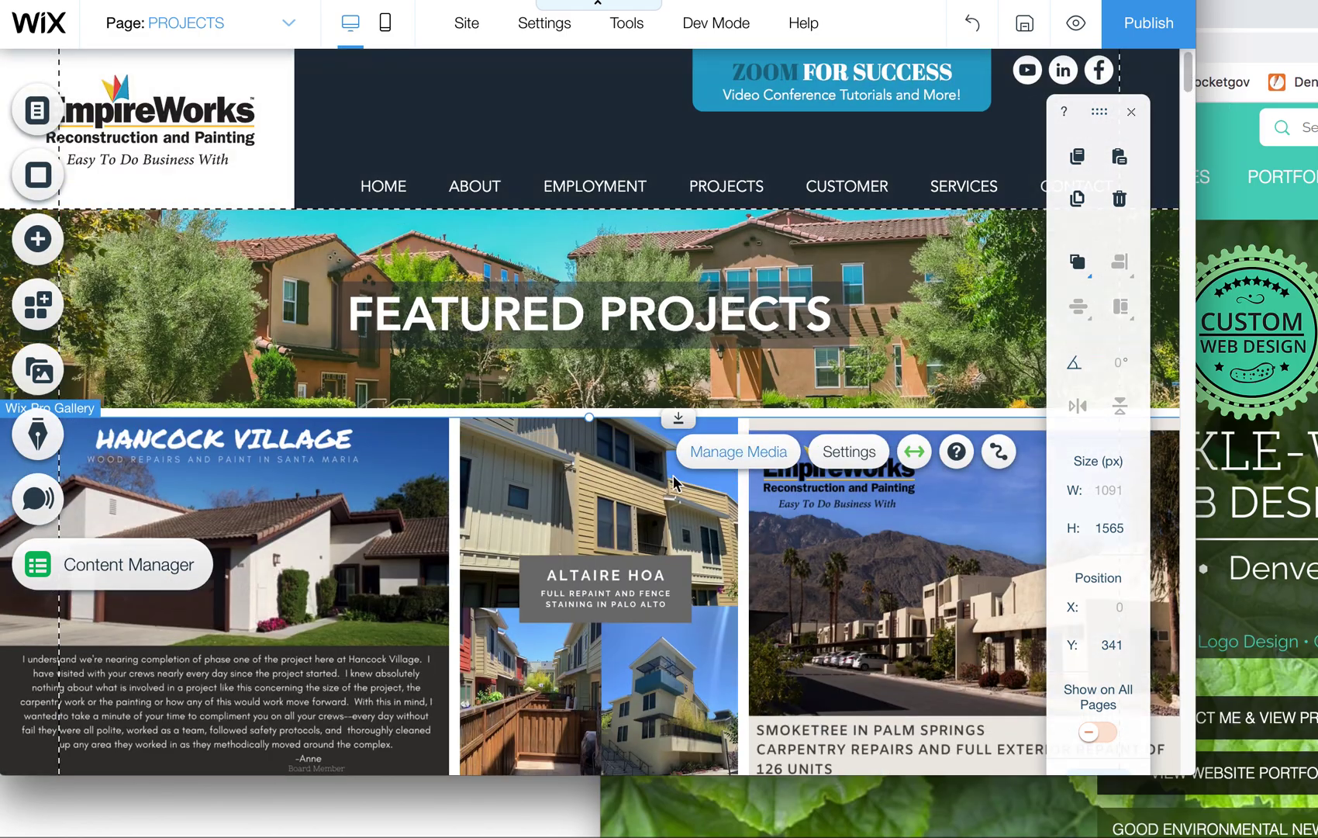
{"action": "left_click", "coordinate": [850, 452]}
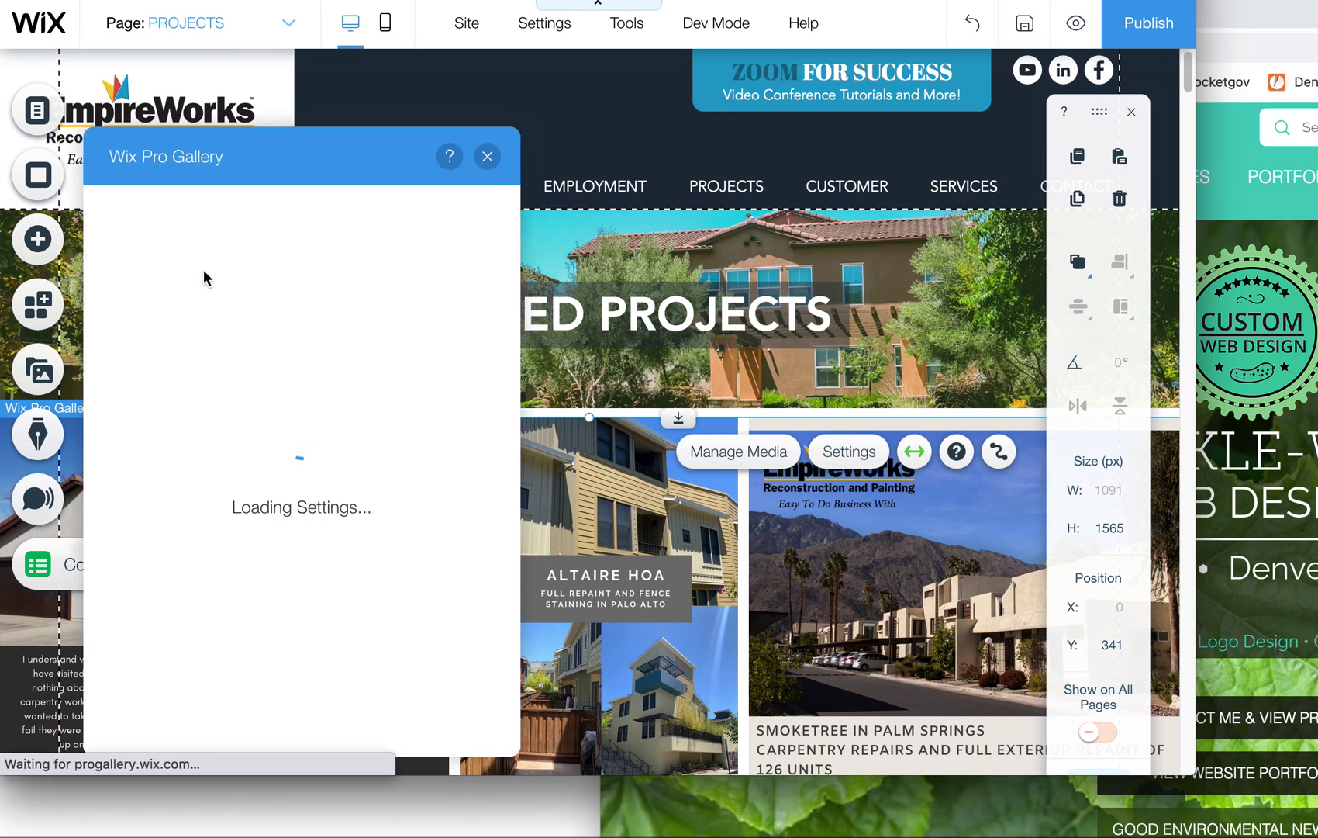
Switch the gallery to the Grid layout and expand its Customize Layout options.
{"action": "left_click", "coordinate": [165, 263]}
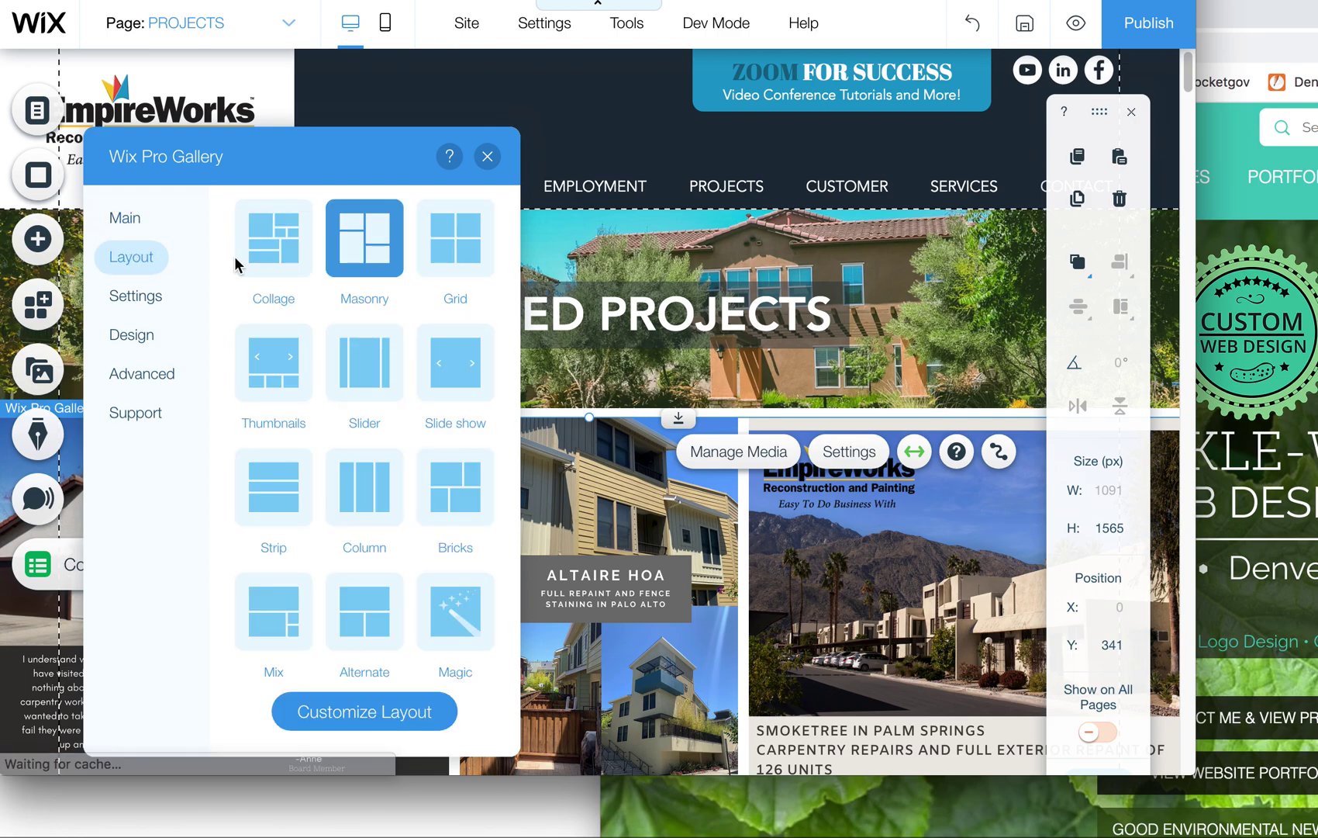
{"action": "left_click", "coordinate": [460, 267]}
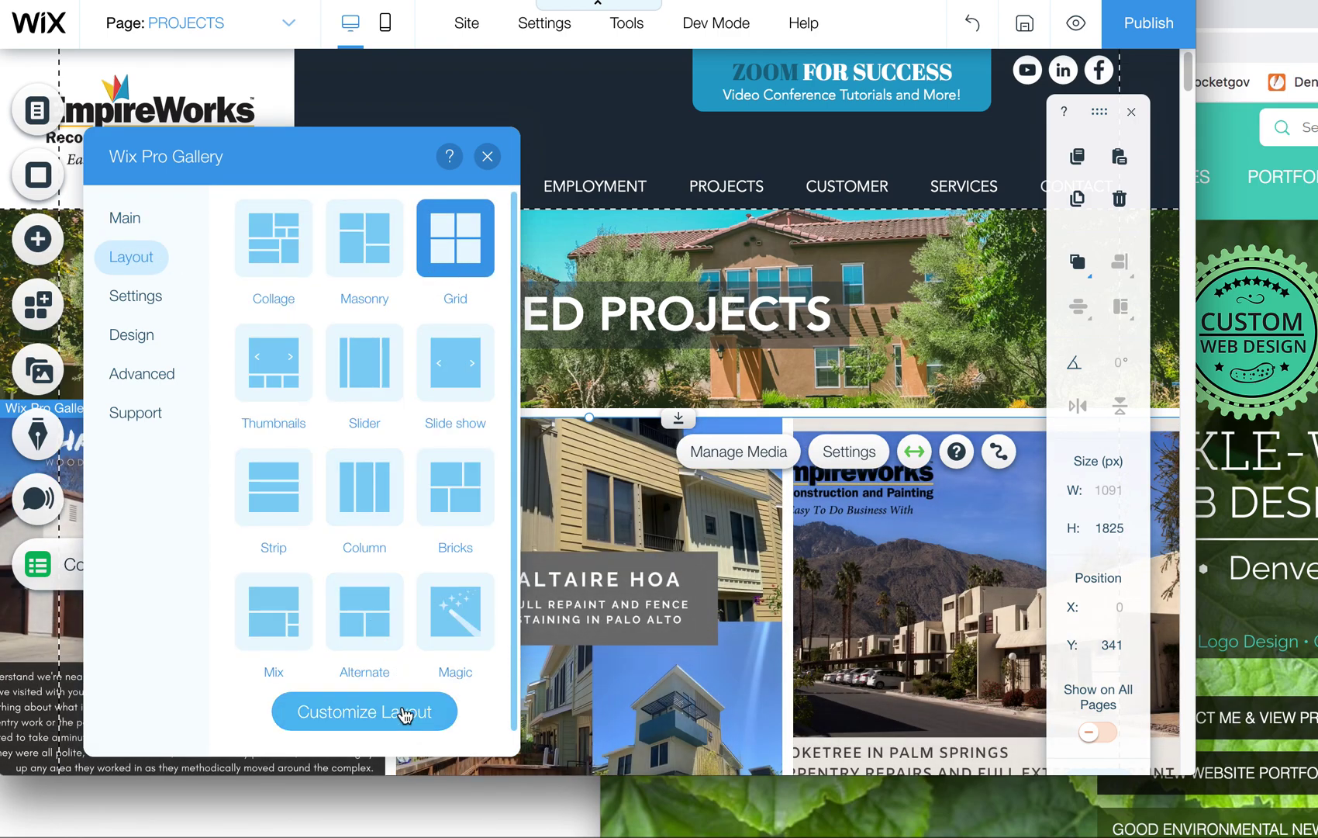
{"action": "left_click", "coordinate": [396, 708]}
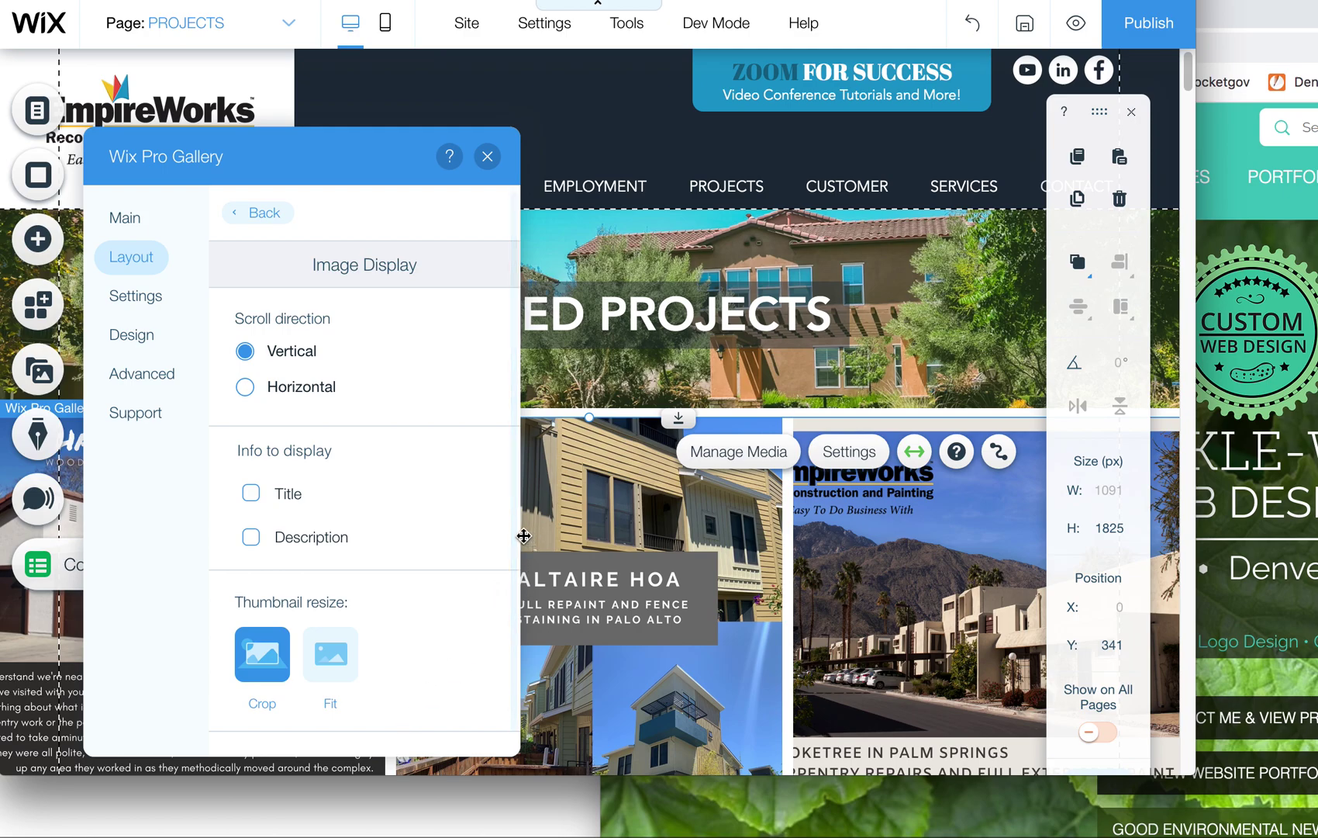
{"action": "scroll", "coordinate": [497, 620], "scroll_direction": "down", "scroll_amount": 5}
{"action": "scroll", "coordinate": [500, 543], "scroll_direction": "up", "scroll_amount": 4}
{"action": "scroll", "coordinate": [500, 613], "scroll_direction": "down", "scroll_amount": 6}
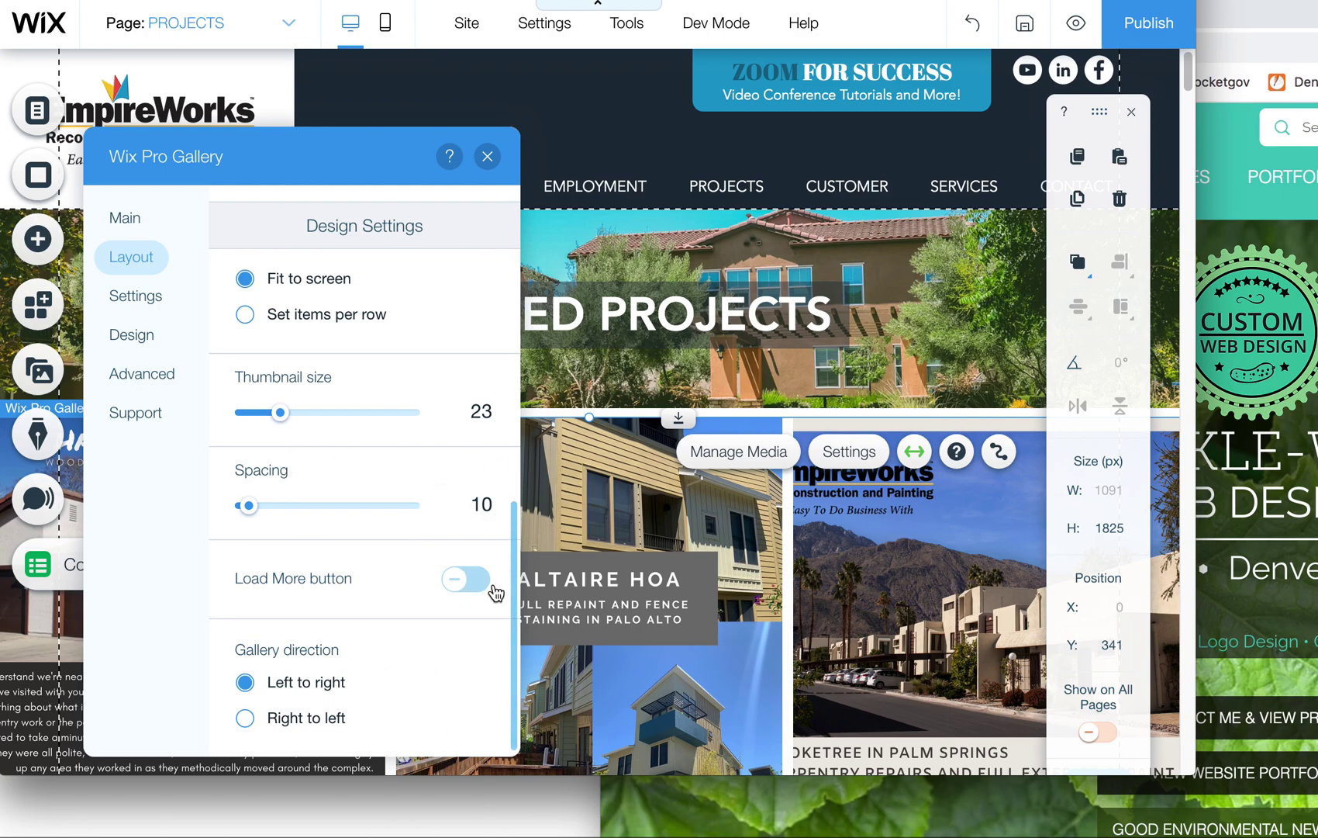
{"action": "scroll", "coordinate": [508, 558], "scroll_direction": "up", "scroll_amount": 2}
{"action": "scroll", "coordinate": [518, 511], "scroll_direction": "up", "scroll_amount": 5}
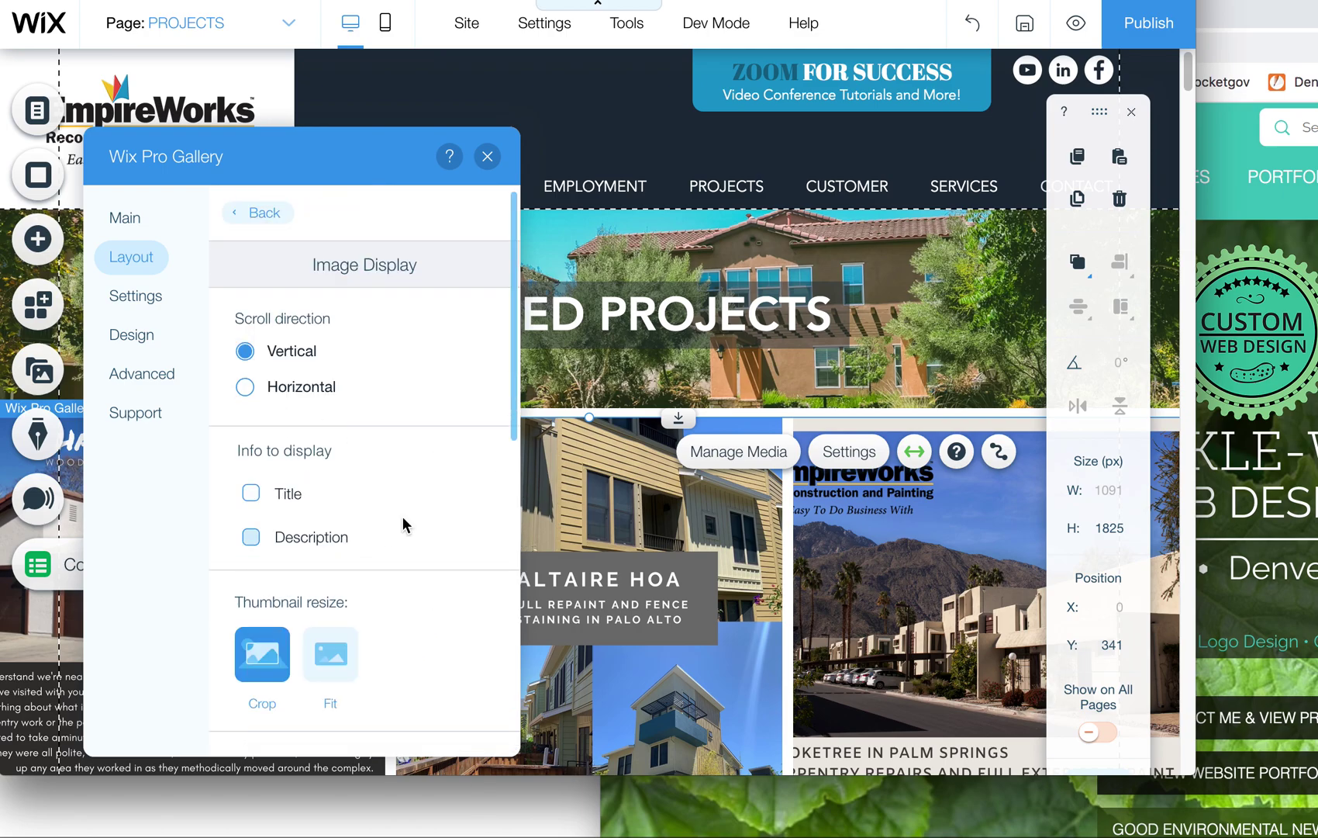
{"action": "scroll", "coordinate": [512, 463], "scroll_direction": "down", "scroll_amount": 1}
{"action": "scroll", "coordinate": [512, 463], "scroll_direction": "down", "scroll_amount": 2}
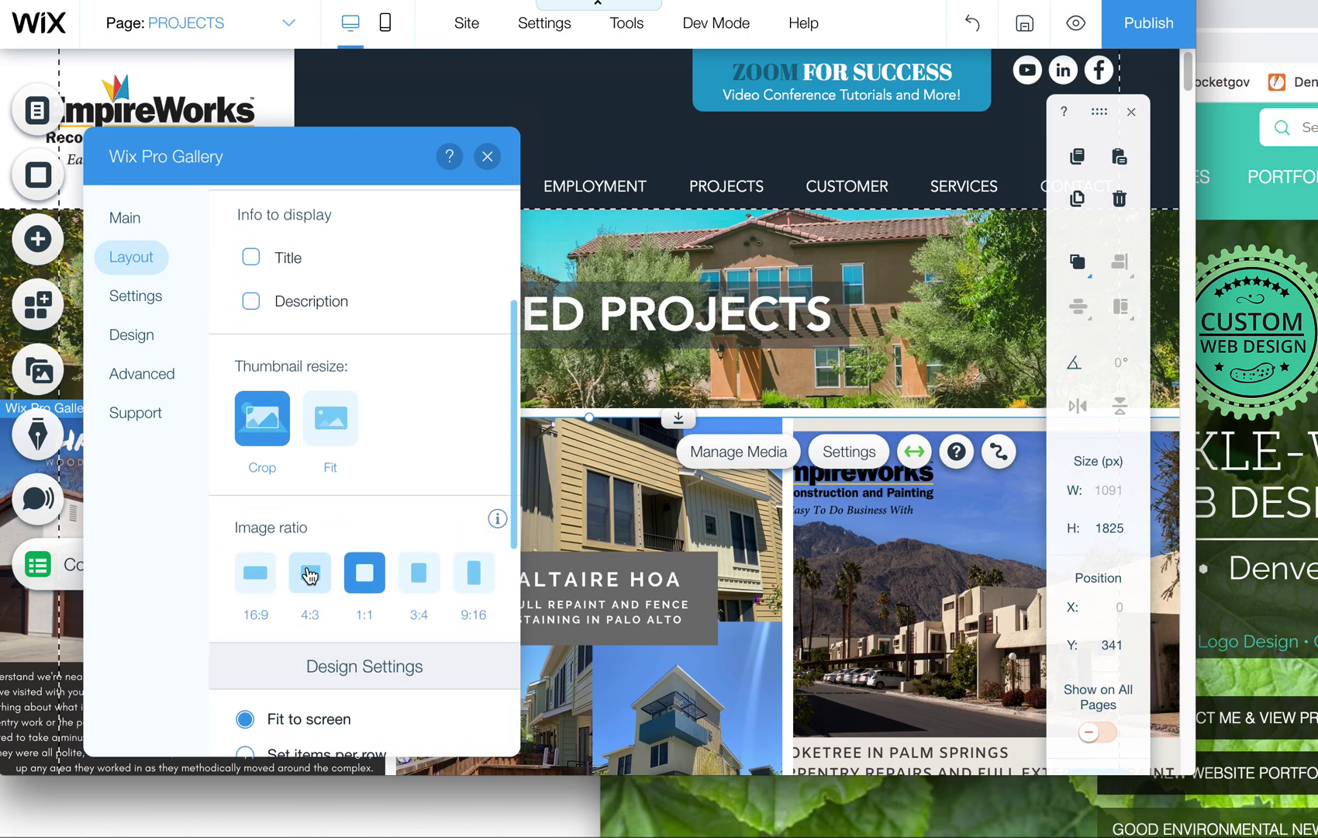
Set the image ratio to 3:4 and Thumbnail resize to Fit, then close the settings.
{"action": "left_click", "coordinate": [420, 583]}
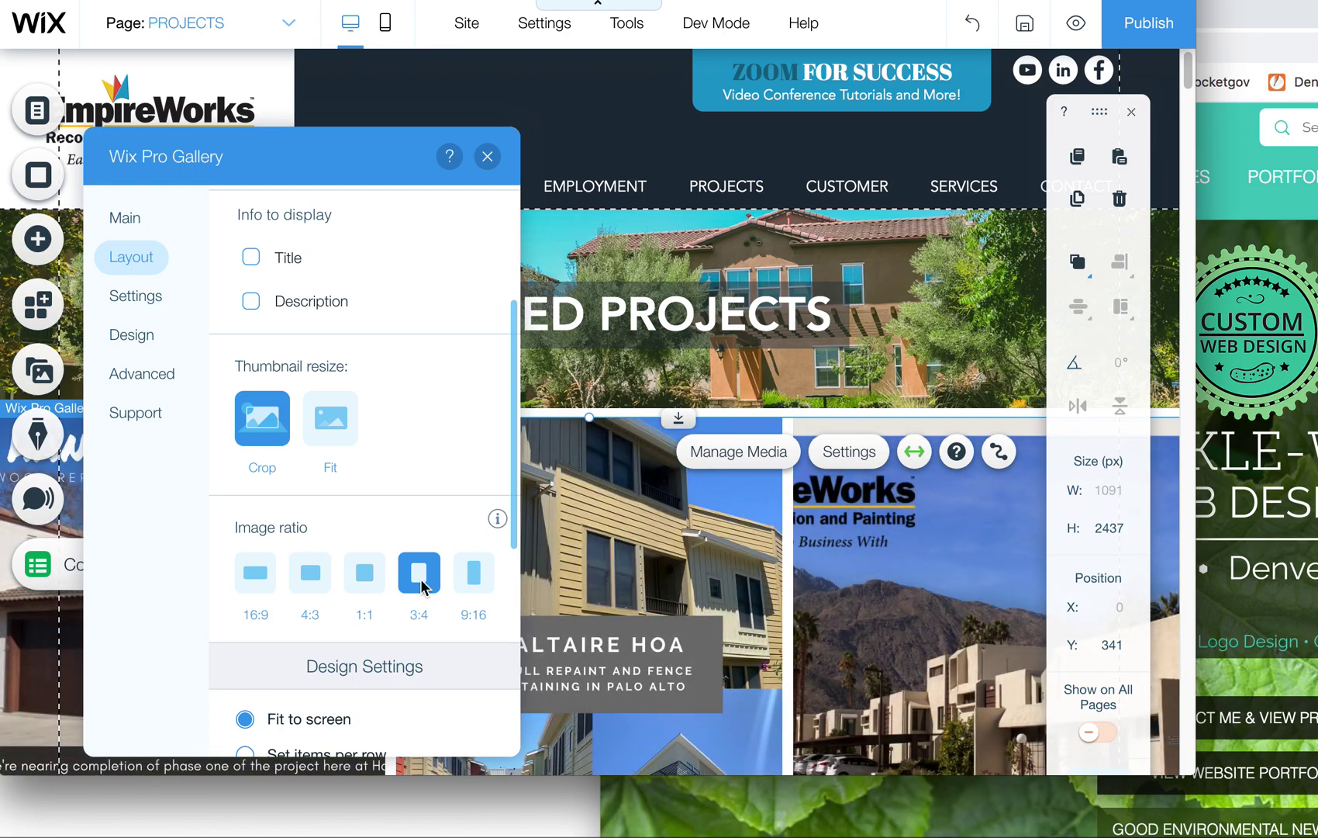
{"action": "left_click", "coordinate": [332, 428]}
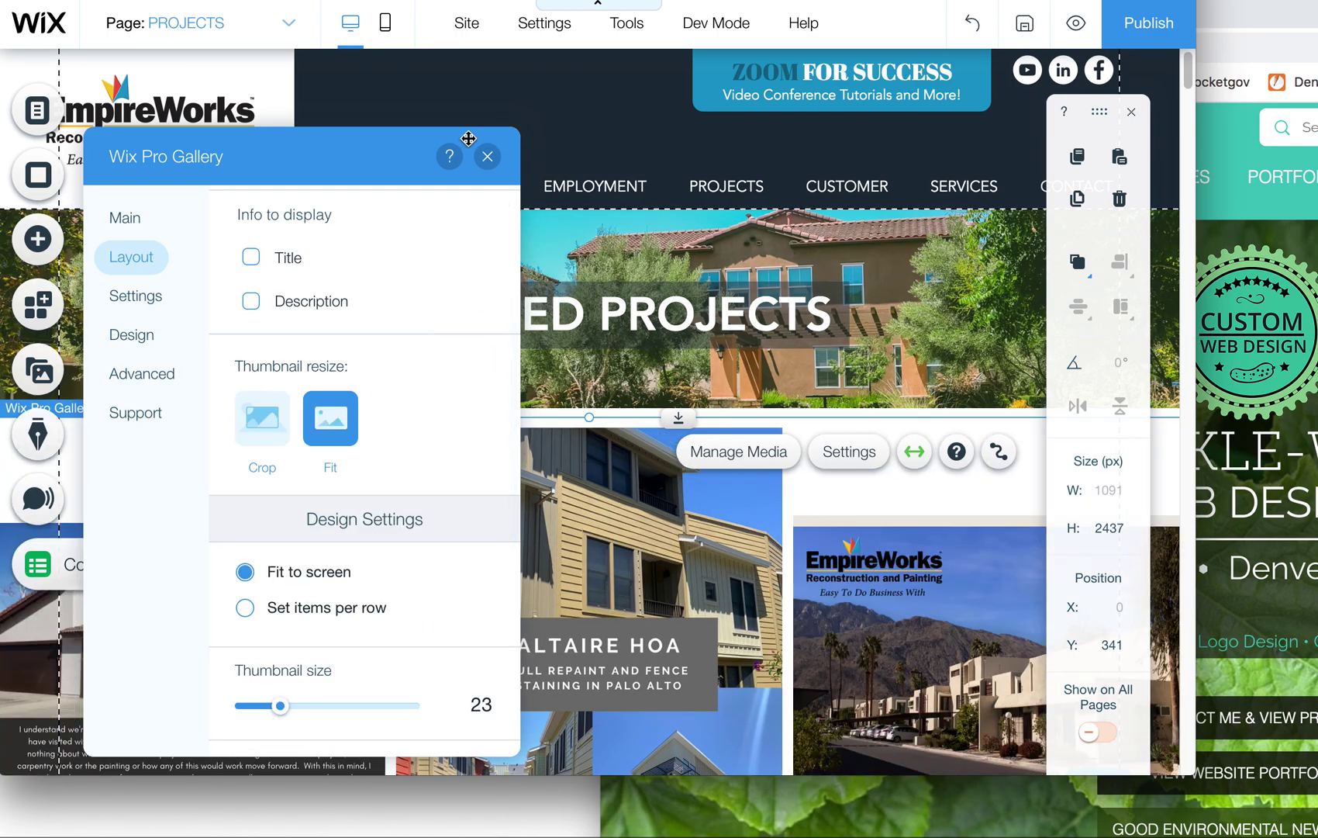
{"action": "left_click", "coordinate": [488, 156]}
{"action": "mouse_move", "coordinate": [1189, 75]}
{"action": "left_mouse_down"}
{"action": "mouse_move", "coordinate": [1191, 62]}
{"action": "mouse_move", "coordinate": [1192, 109]}
{"action": "mouse_move", "coordinate": [1190, 84]}
{"action": "left_mouse_up"}
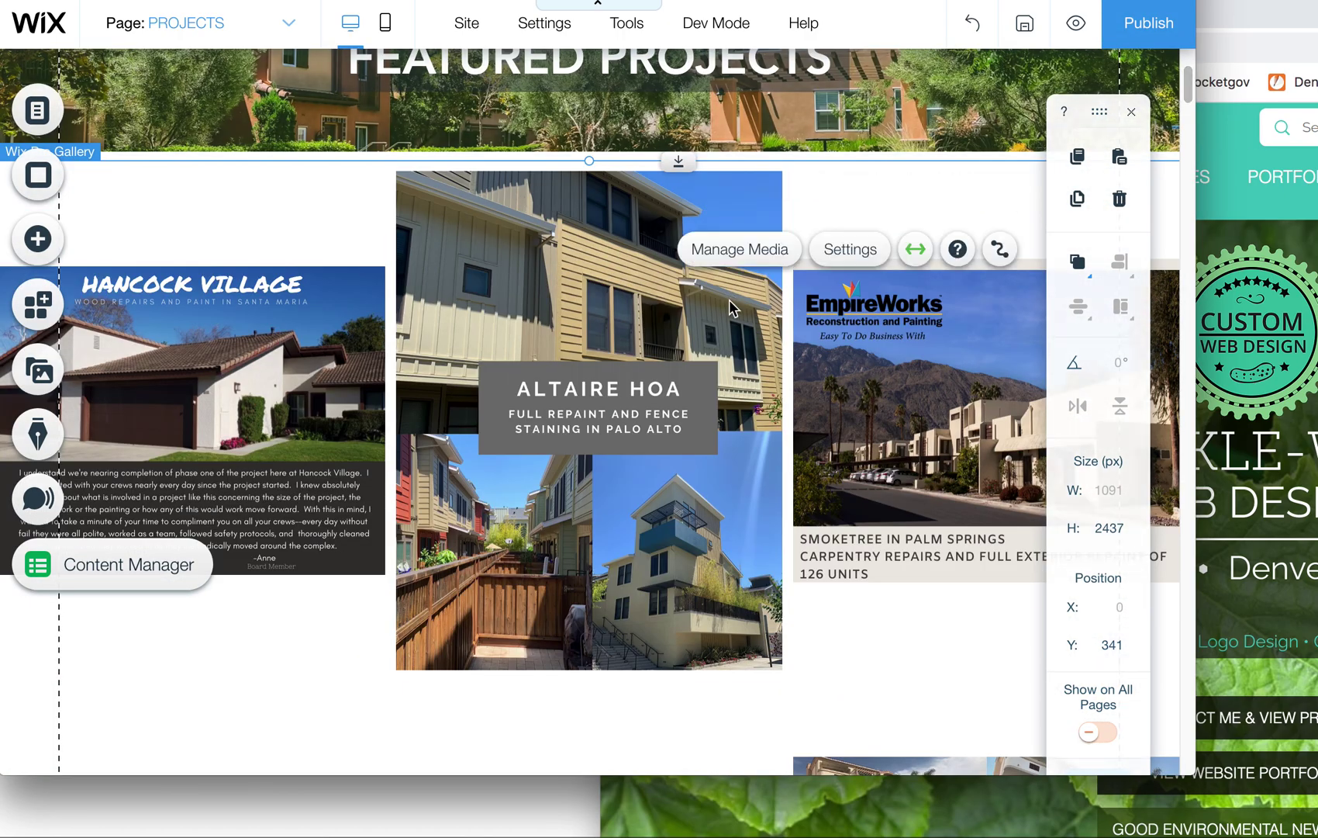
Set the Pro Gallery to the Masonry layout with Vertical gallery orientation.
{"action": "left_click", "coordinate": [842, 261]}
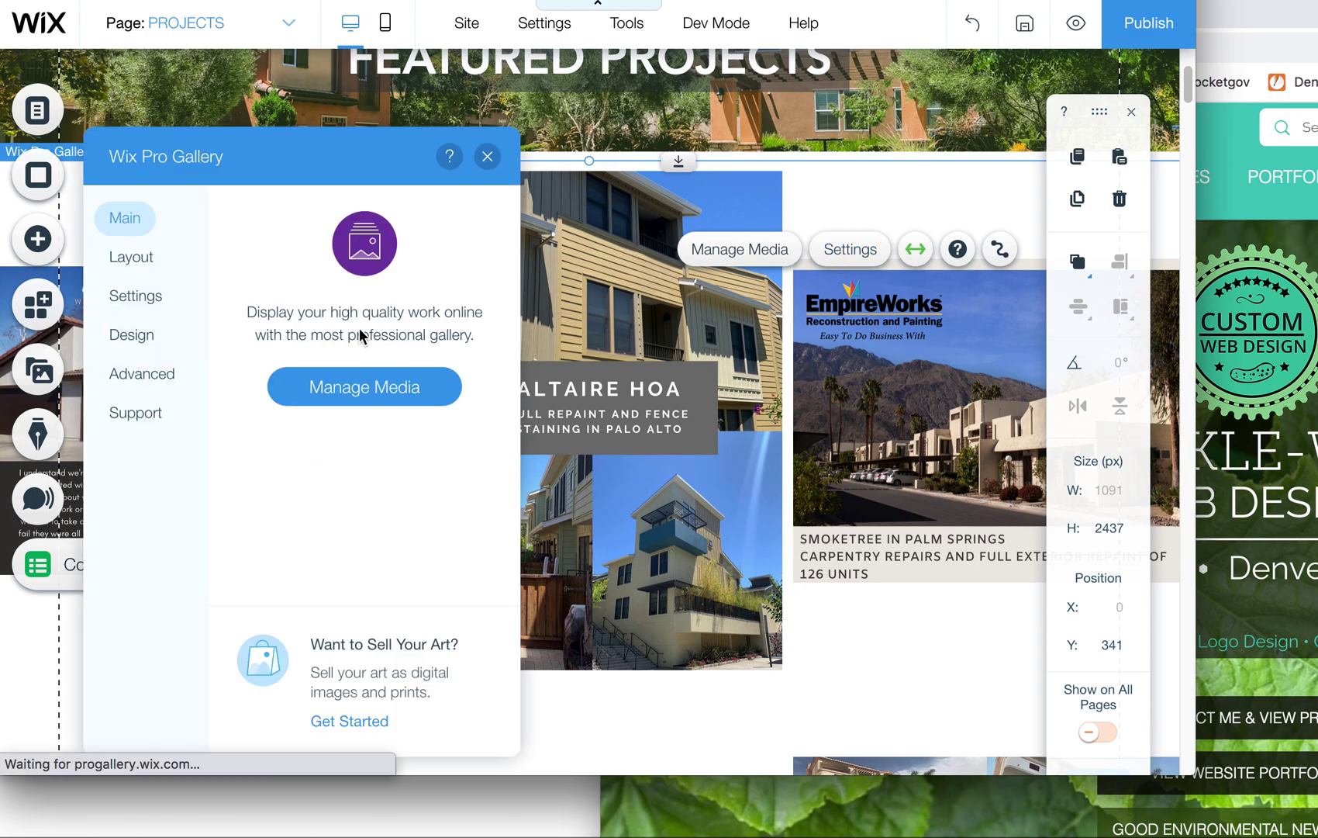
{"action": "left_click", "coordinate": [127, 259]}
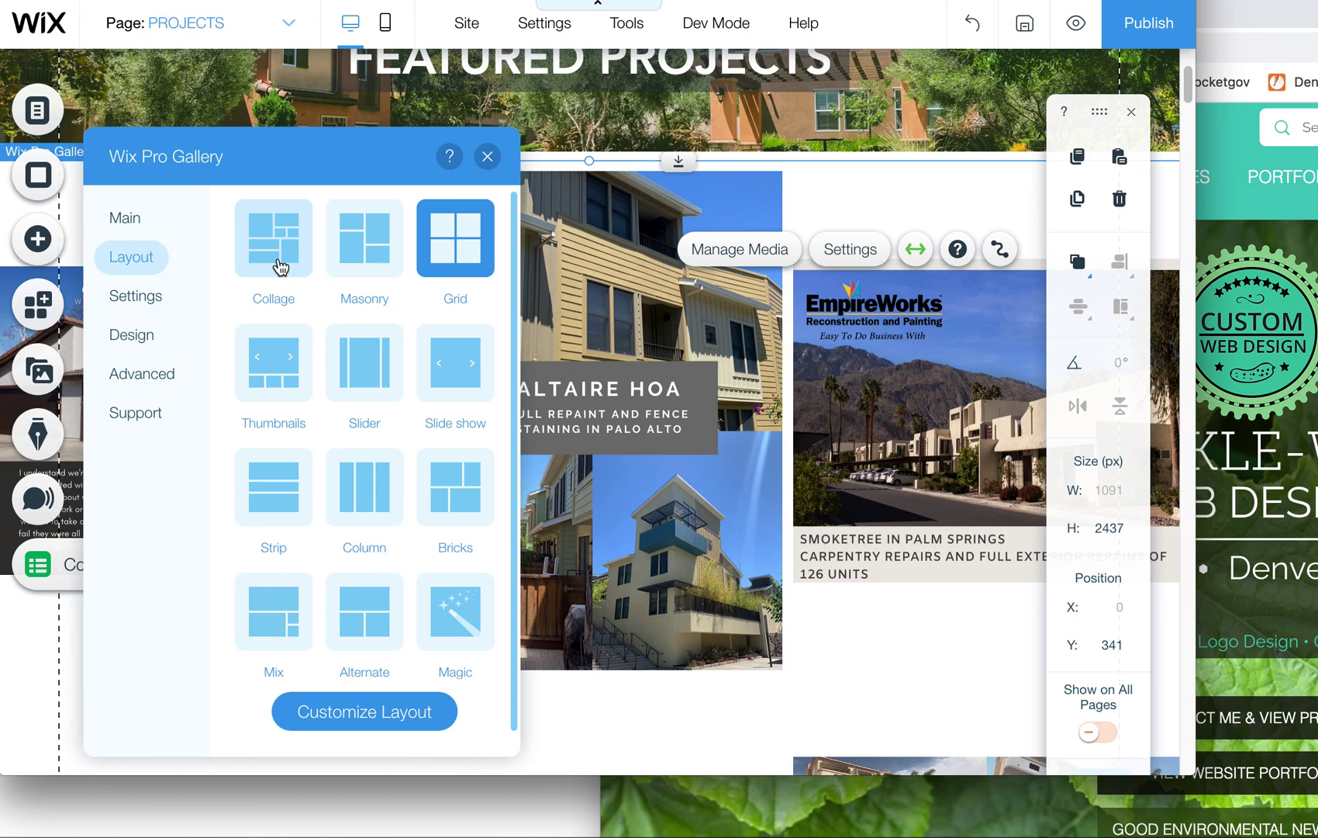
{"action": "left_click", "coordinate": [376, 248]}
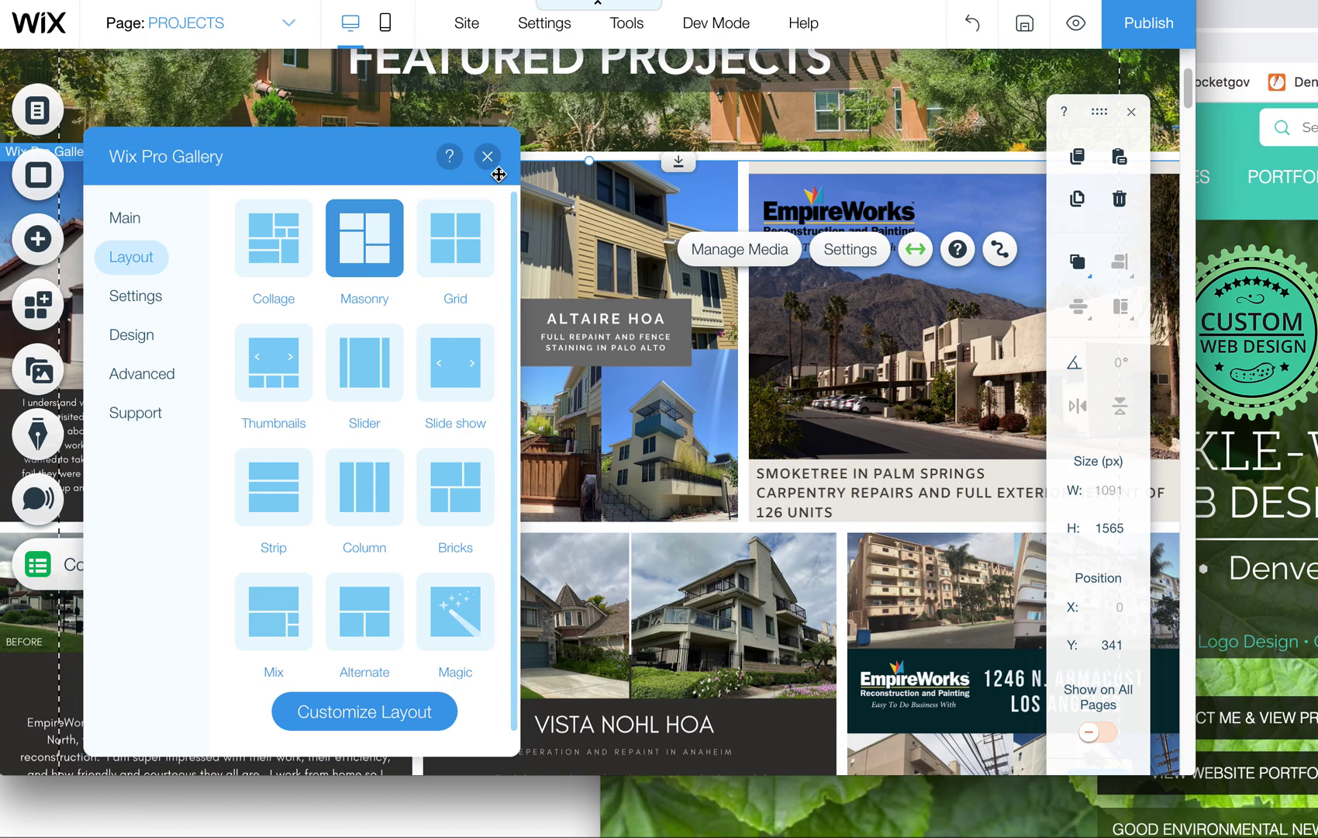
{"action": "left_click", "coordinate": [365, 712]}
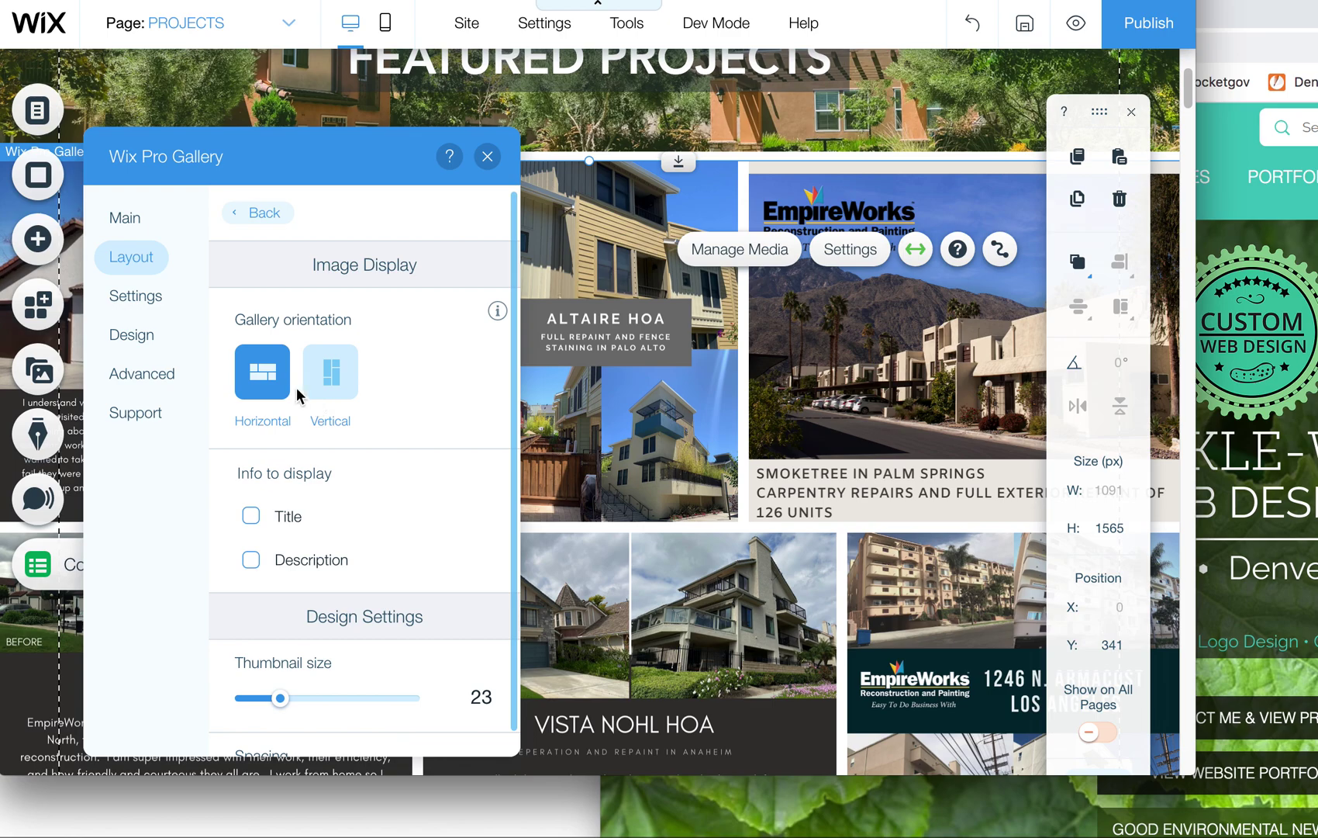
{"action": "left_click", "coordinate": [329, 384]}
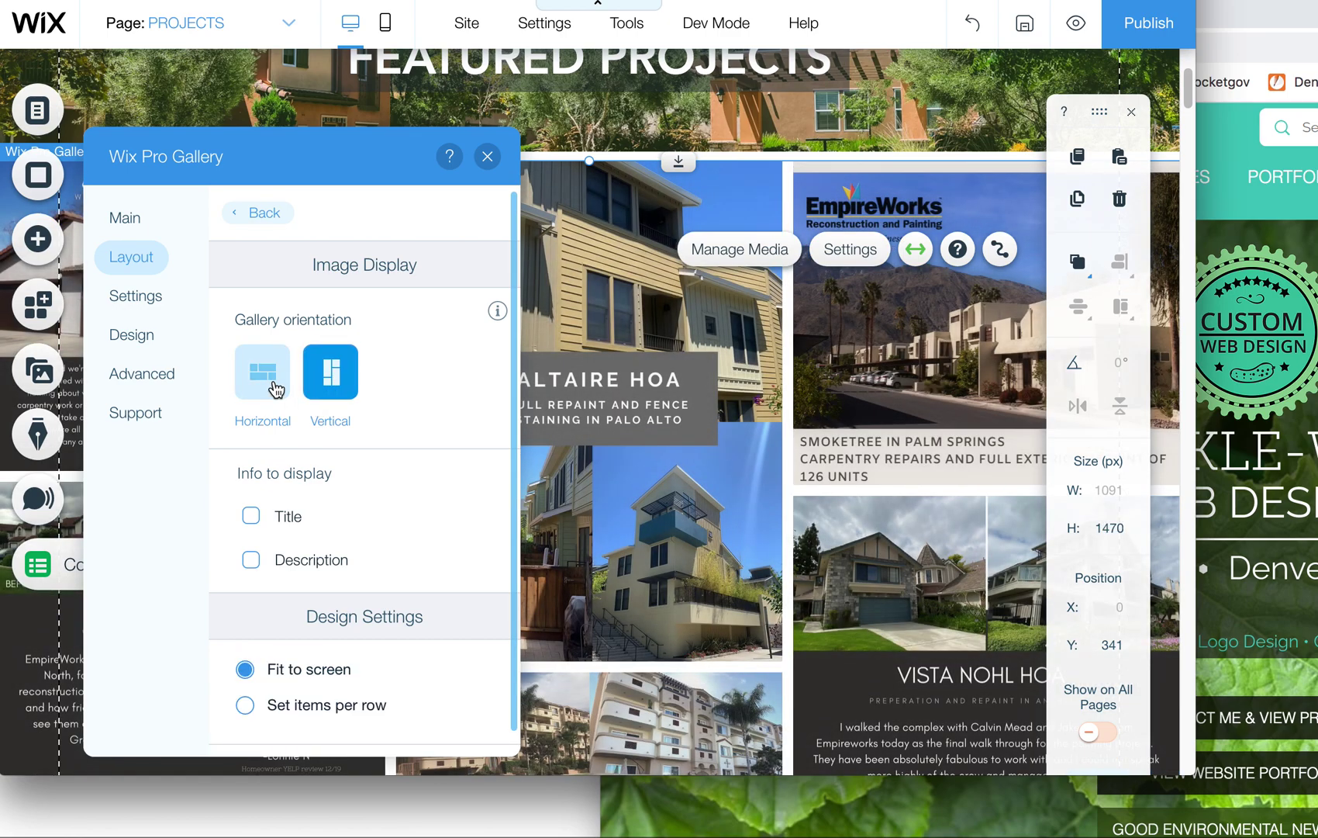
{"action": "left_click", "coordinate": [274, 386]}
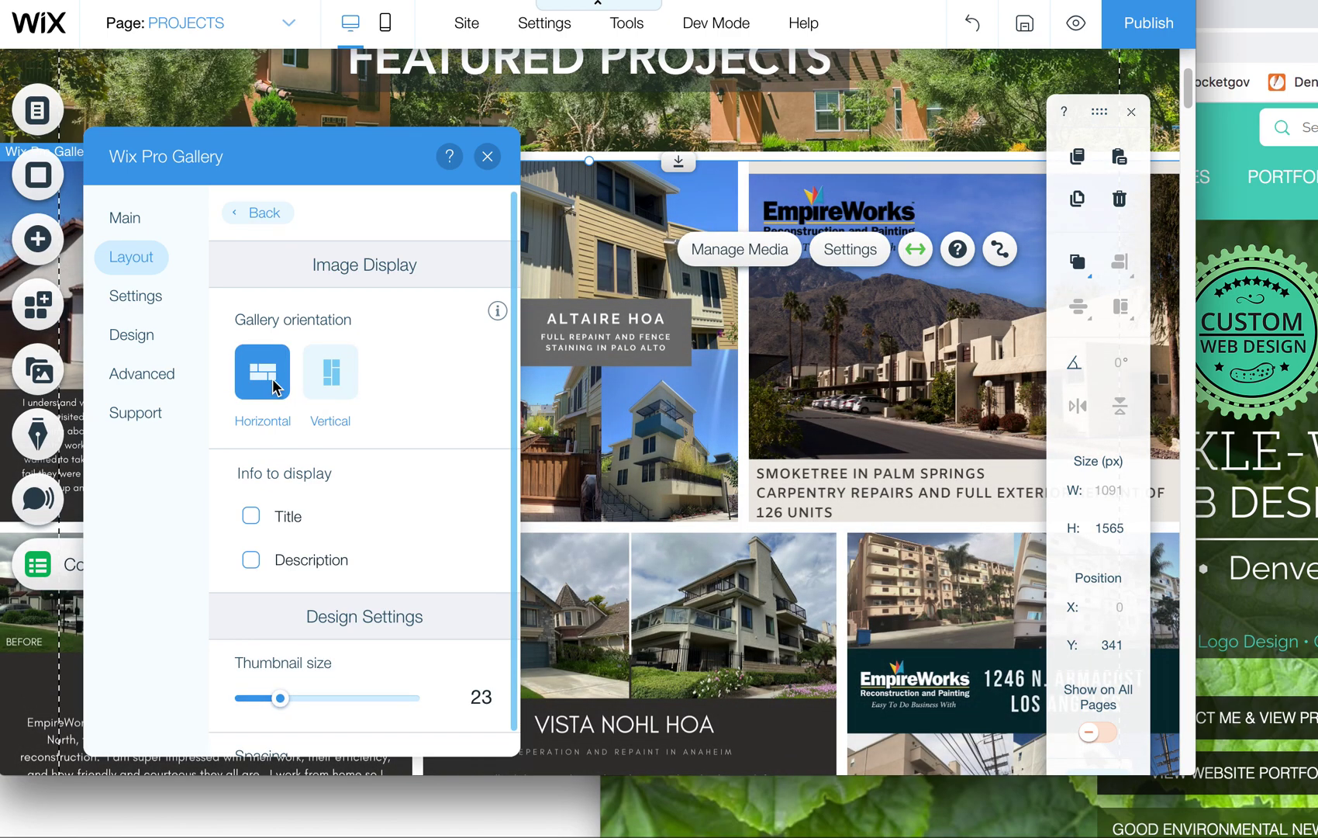
{"action": "left_click", "coordinate": [331, 380]}
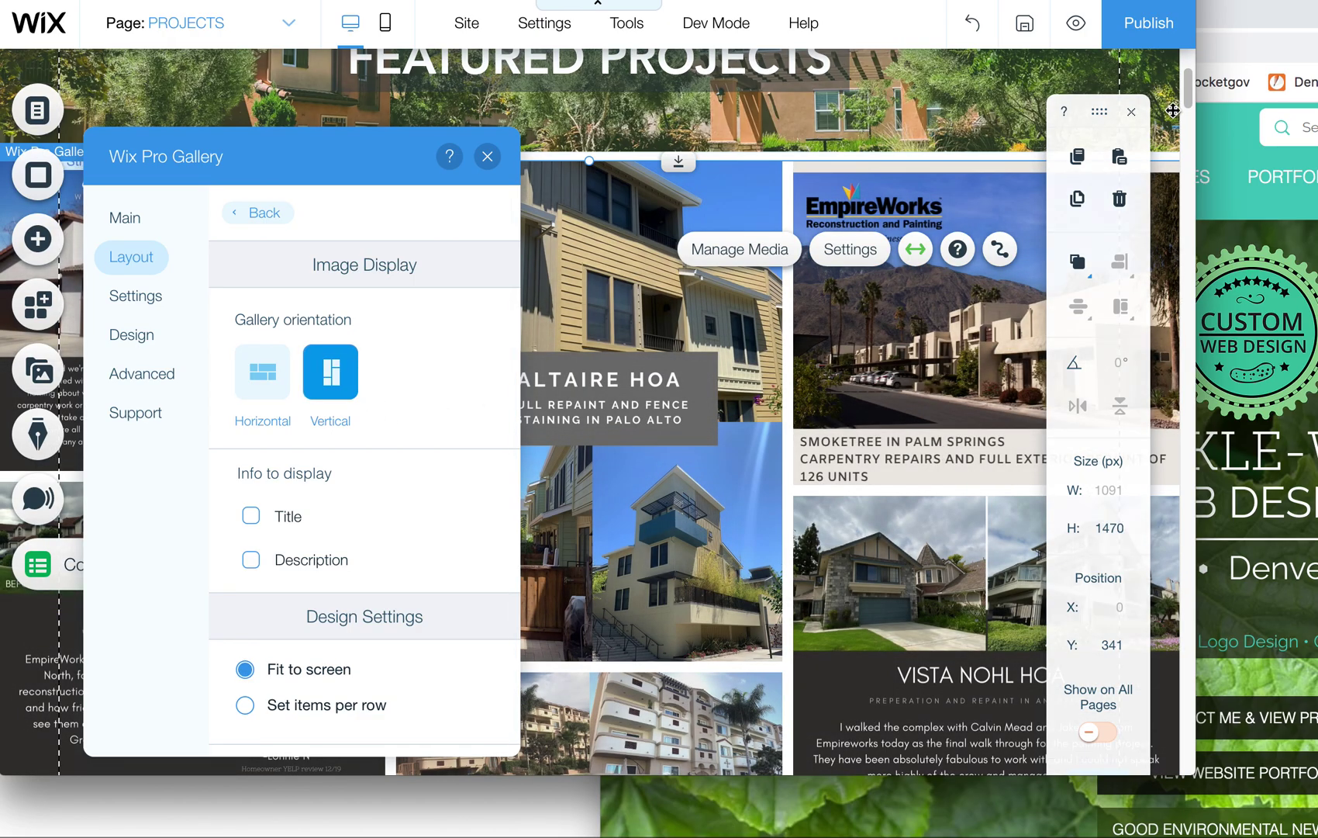
Narrow the browser window, then enlarge it back to full size.
{"action": "left_click_drag", "start_coordinate": [1189, 101], "coordinate": [1172, 140]}
{"action": "scroll", "coordinate": [760, 344], "scroll_direction": "down", "scroll_amount": 7}
{"action": "scroll", "coordinate": [759, 344], "scroll_direction": "up", "scroll_amount": 3}
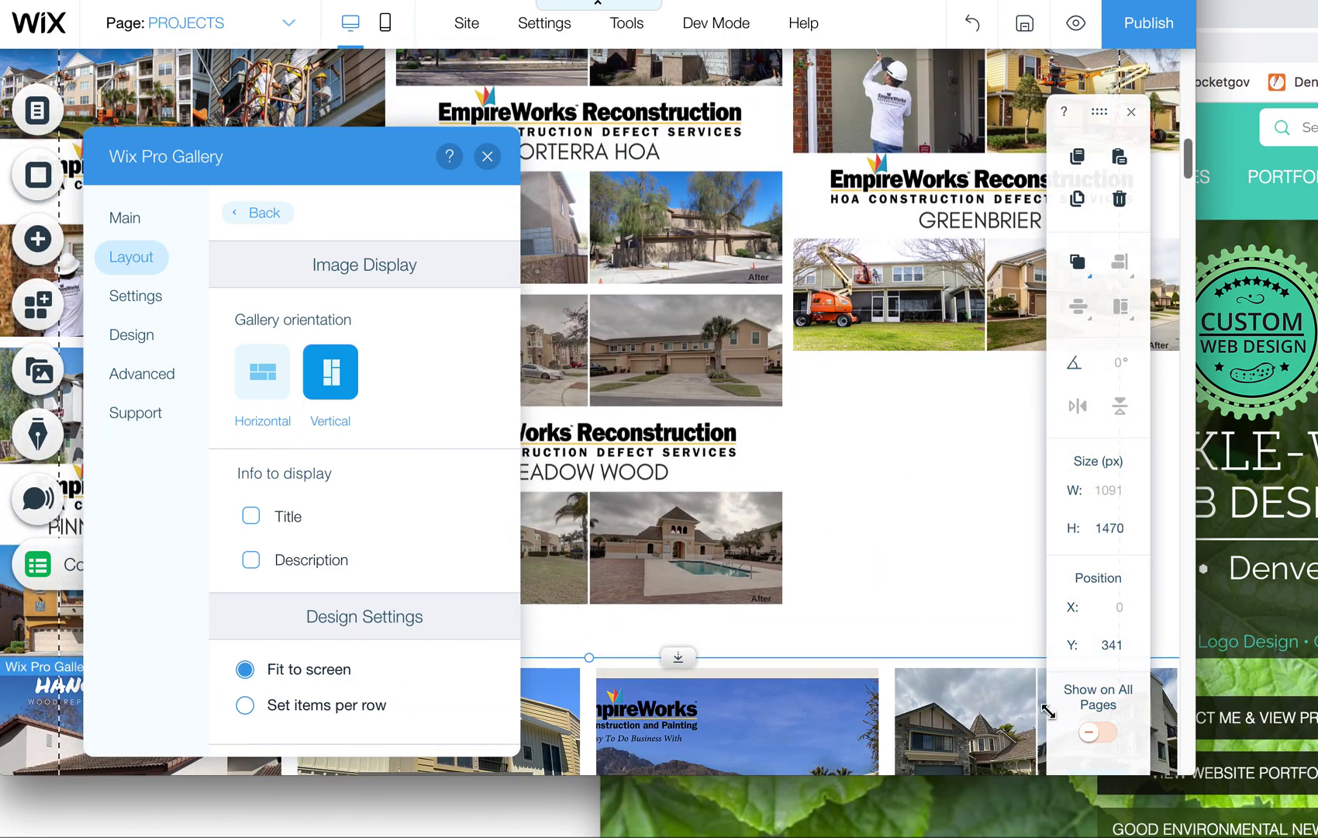
{"action": "left_click_drag", "start_coordinate": [1090, 729], "coordinate": [934, 680]}
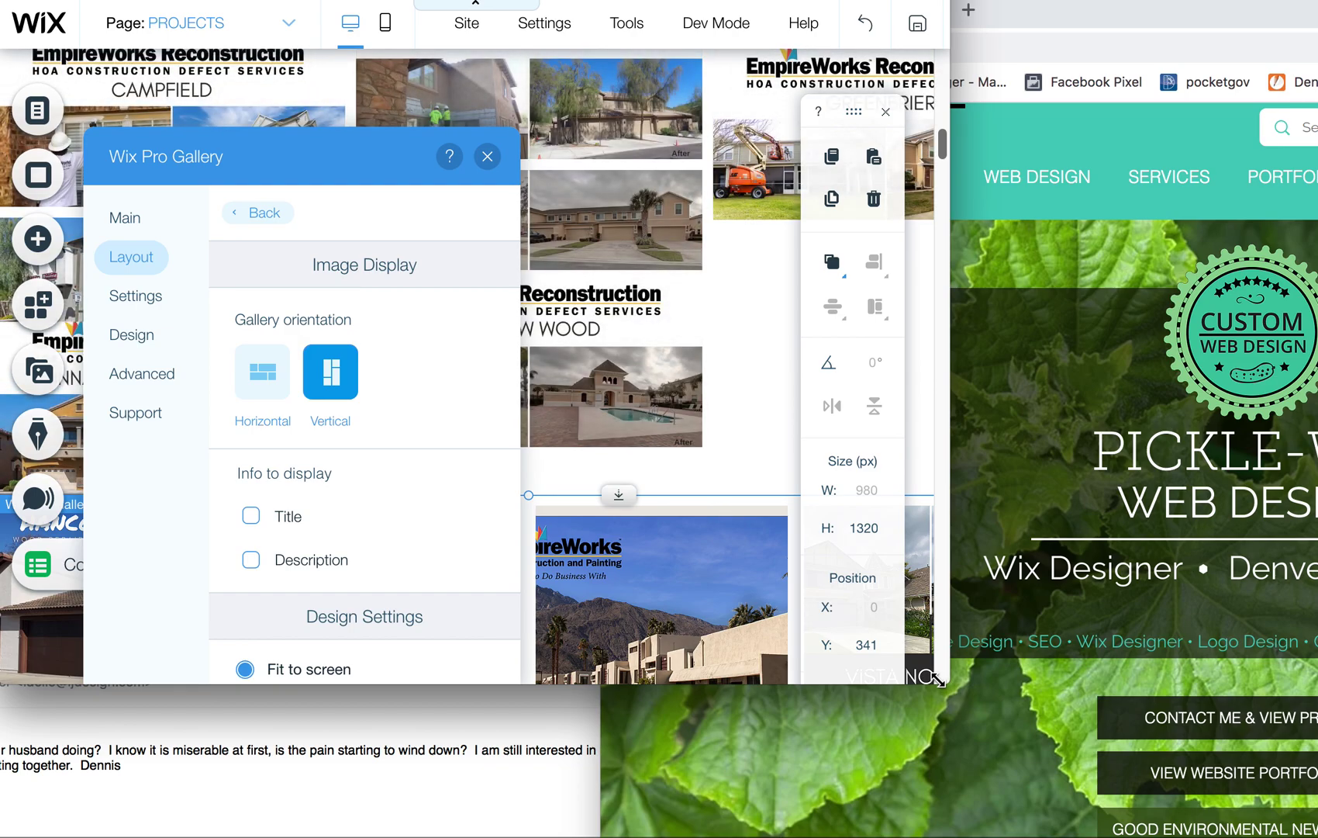
{"action": "left_click_drag", "start_coordinate": [939, 680], "coordinate": [1317, 819]}
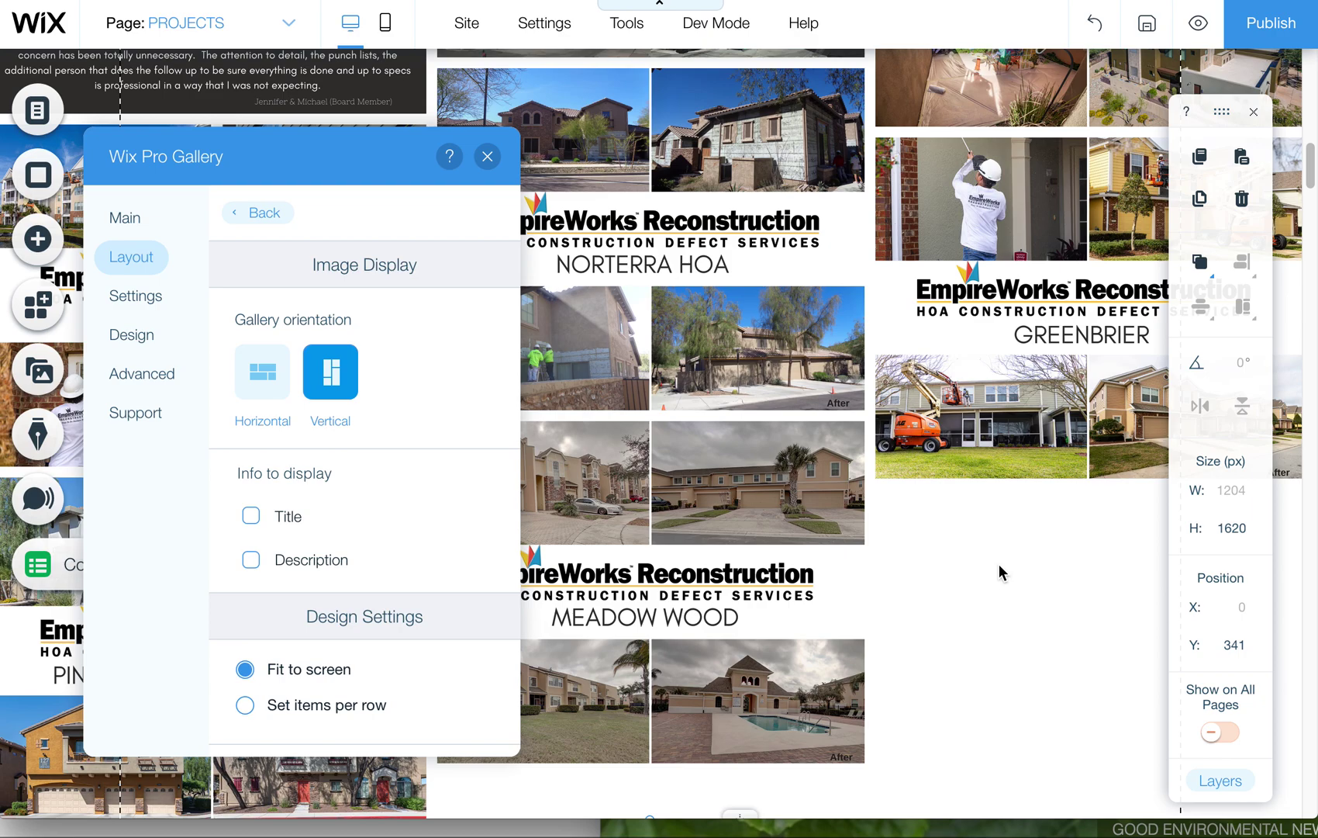
Select the Santa Clara image gallery, then reselect the Featured Projects Pro Gallery.
{"action": "left_click_drag", "start_coordinate": [1310, 167], "coordinate": [1311, 240]}
{"action": "scroll", "coordinate": [800, 541], "scroll_direction": "down", "scroll_amount": 1}
{"action": "left_click", "coordinate": [799, 540]}
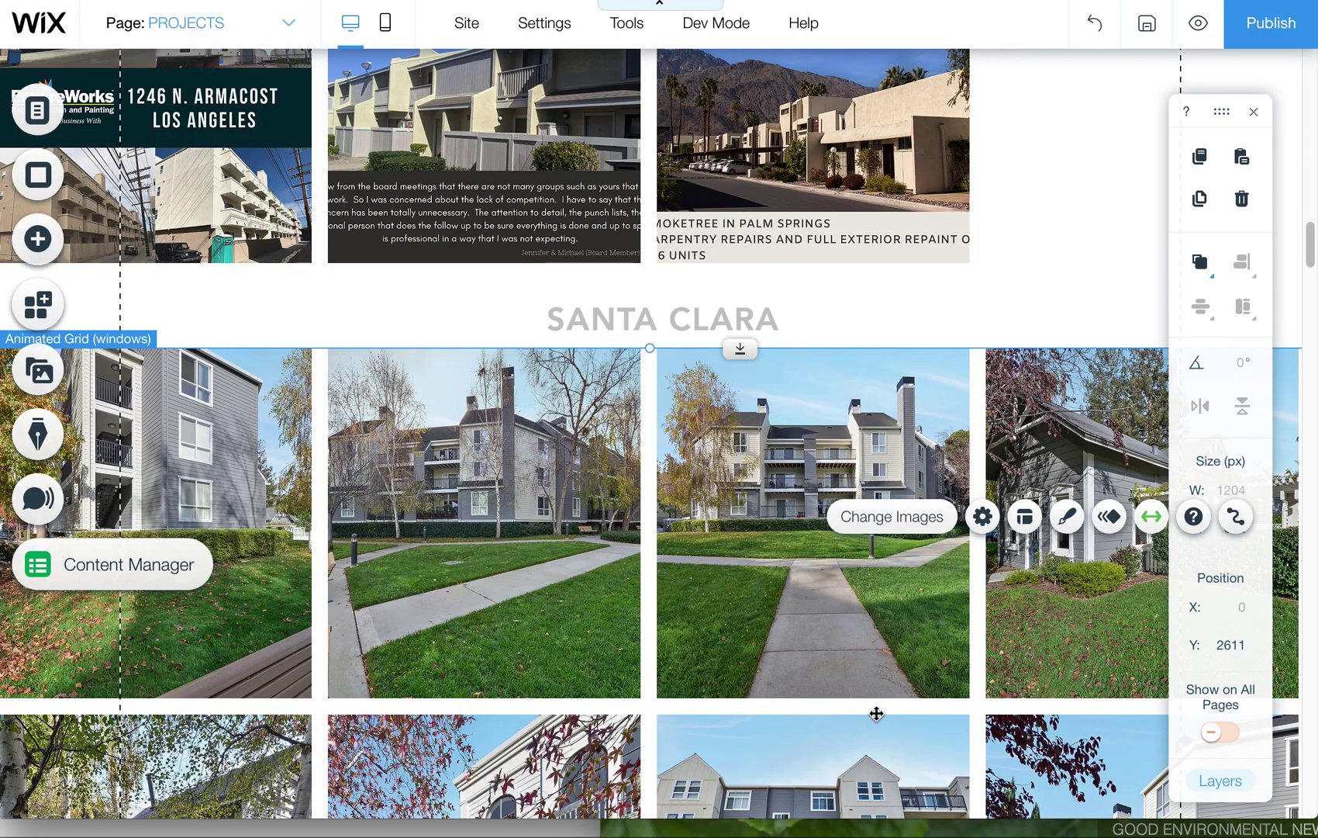
{"action": "left_click_drag", "start_coordinate": [1310, 244], "coordinate": [1311, 122]}
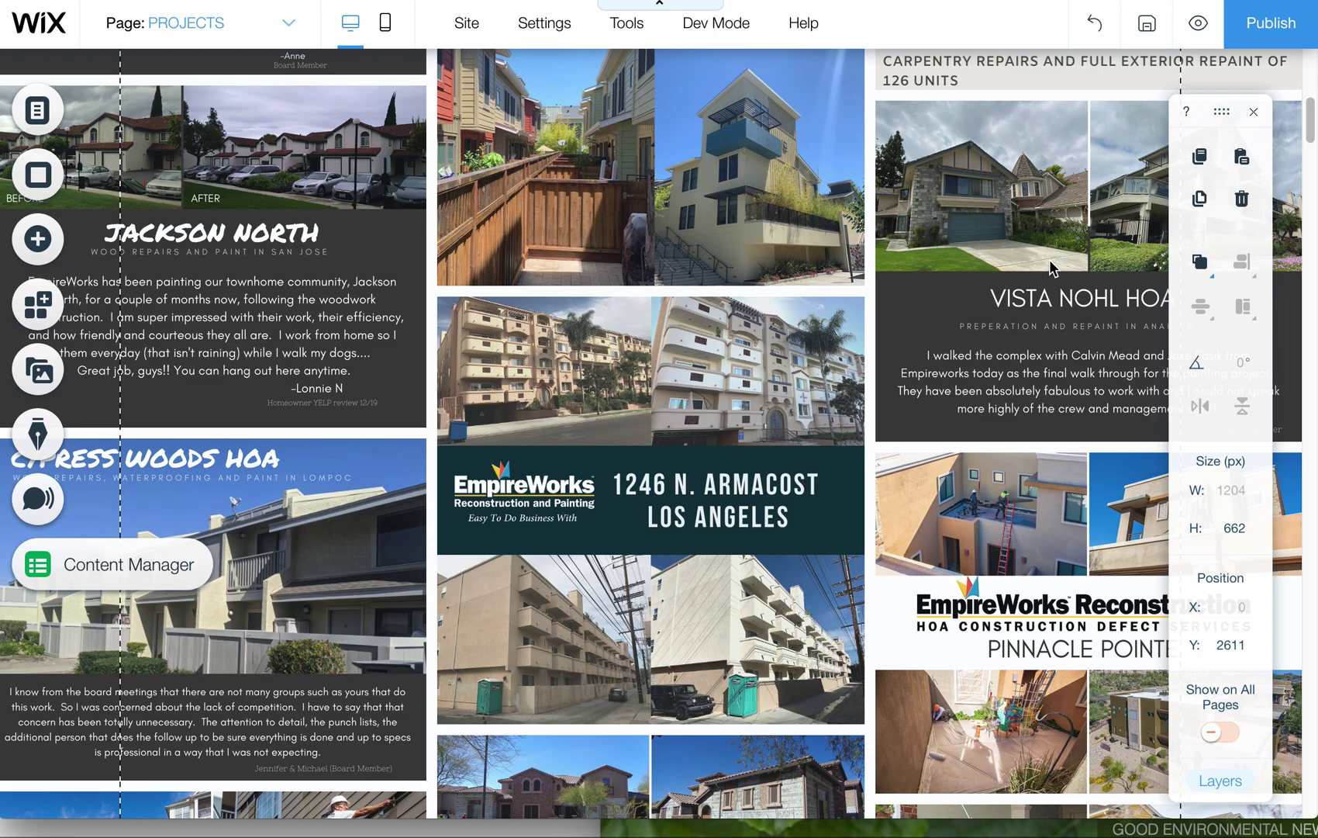
{"action": "scroll", "coordinate": [613, 394], "scroll_direction": "up", "scroll_amount": 5}
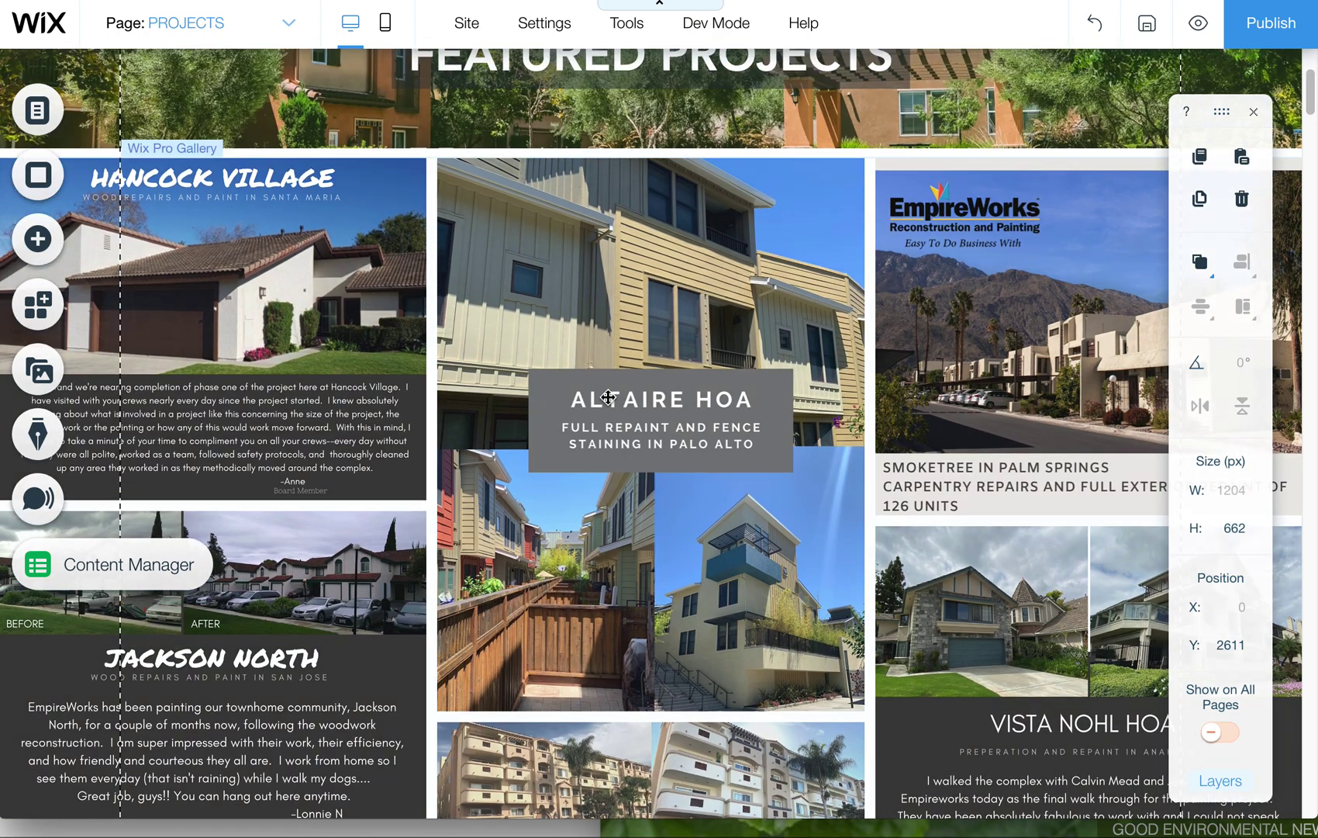
{"action": "left_click", "coordinate": [770, 386]}
Set 'When clicking on an item' to Nothing happens and preview the PROJECTS page.
{"action": "left_click", "coordinate": [809, 256]}
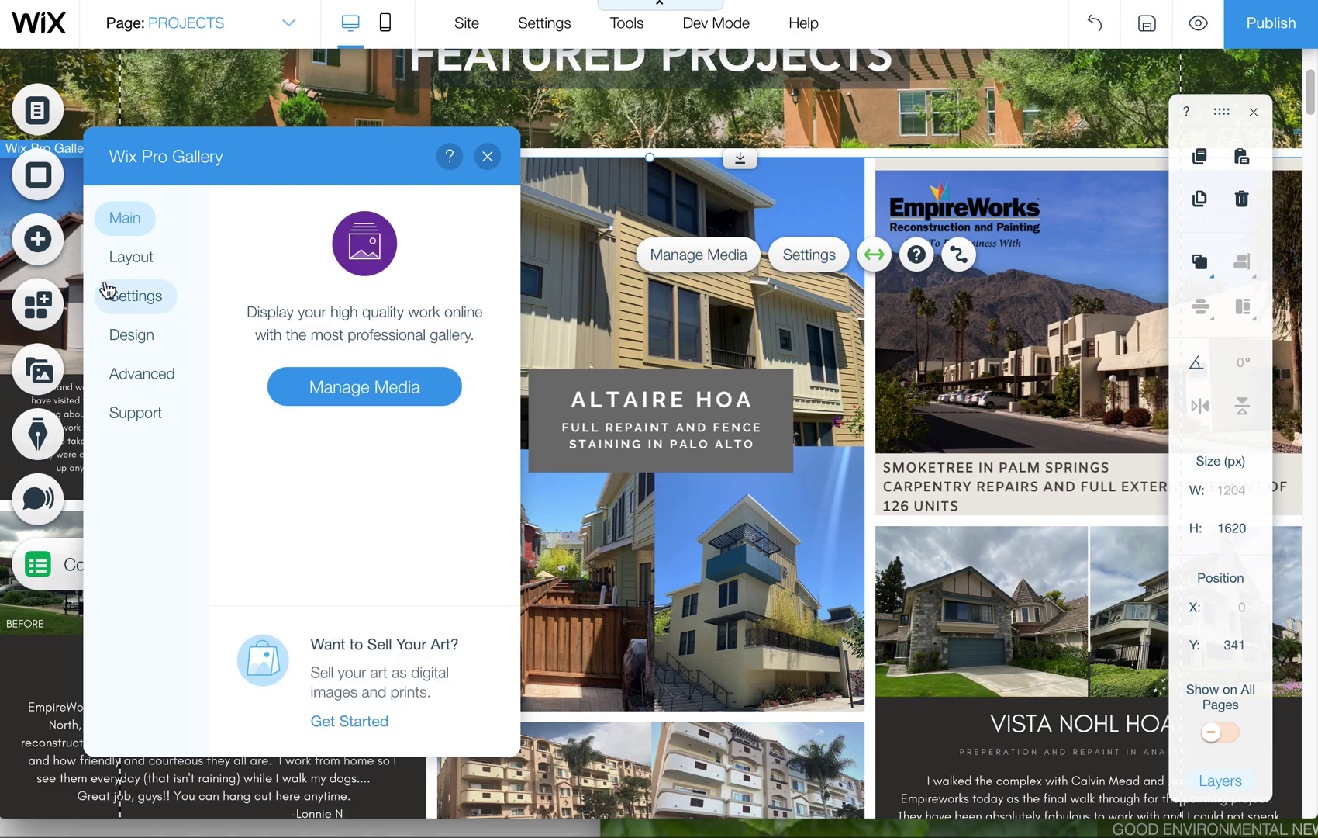
{"action": "left_click", "coordinate": [130, 295]}
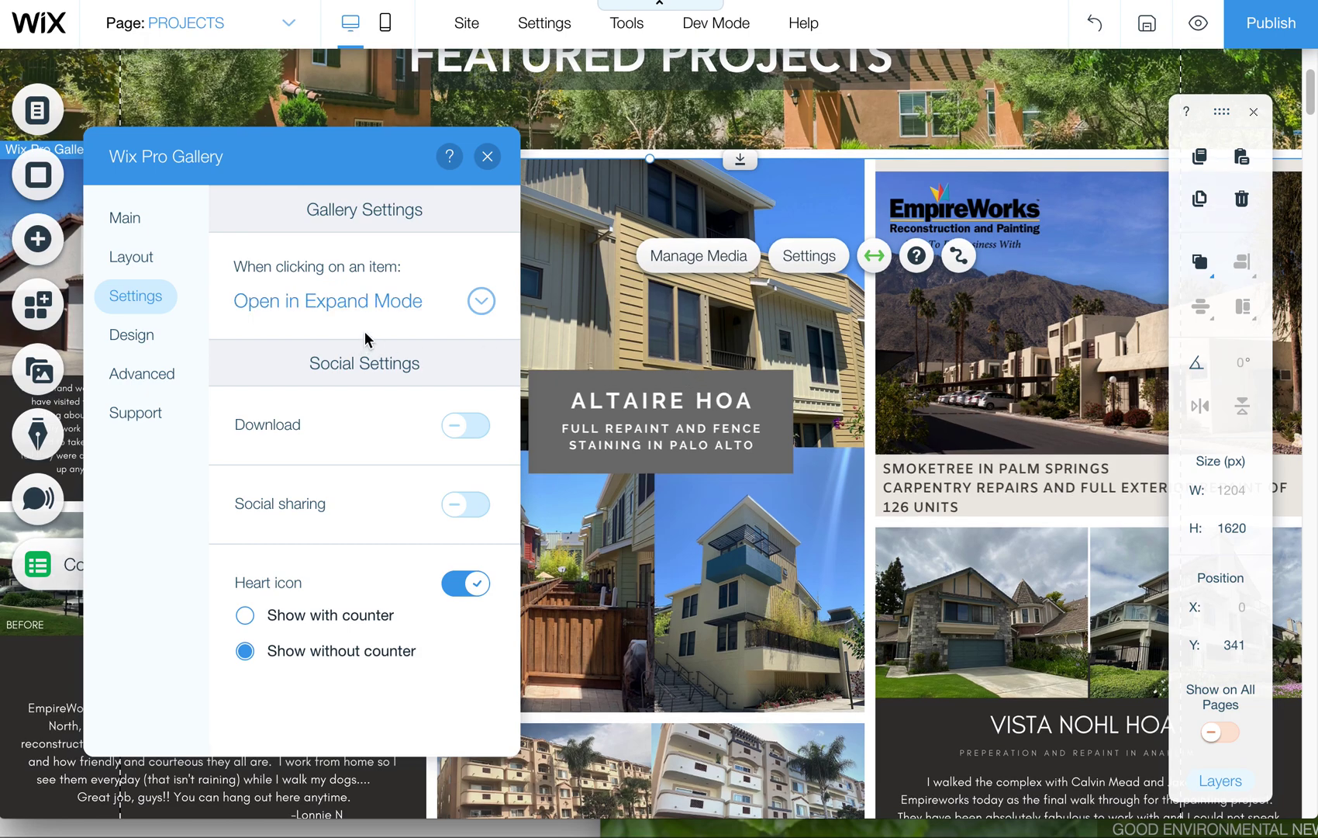
{"action": "left_click", "coordinate": [481, 300]}
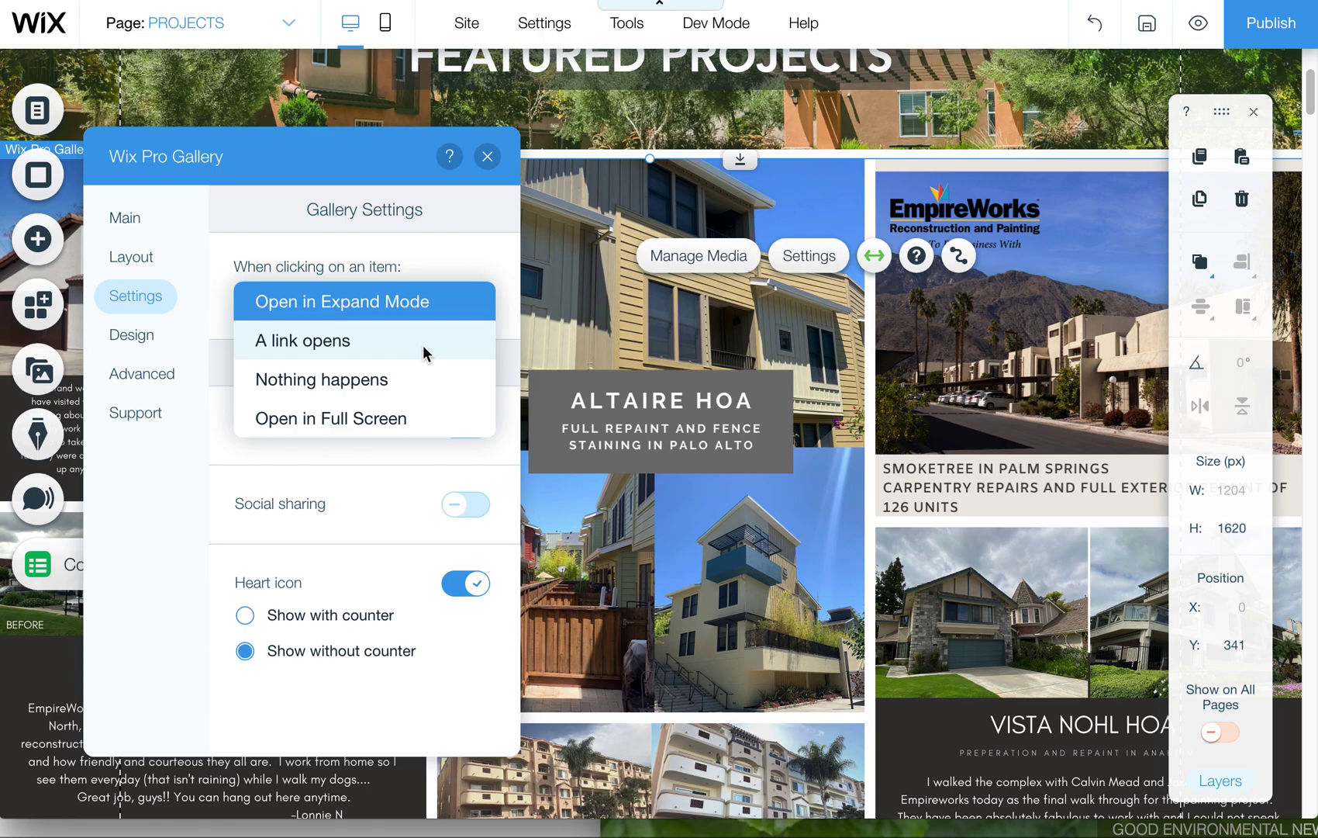
{"action": "left_click", "coordinate": [328, 384]}
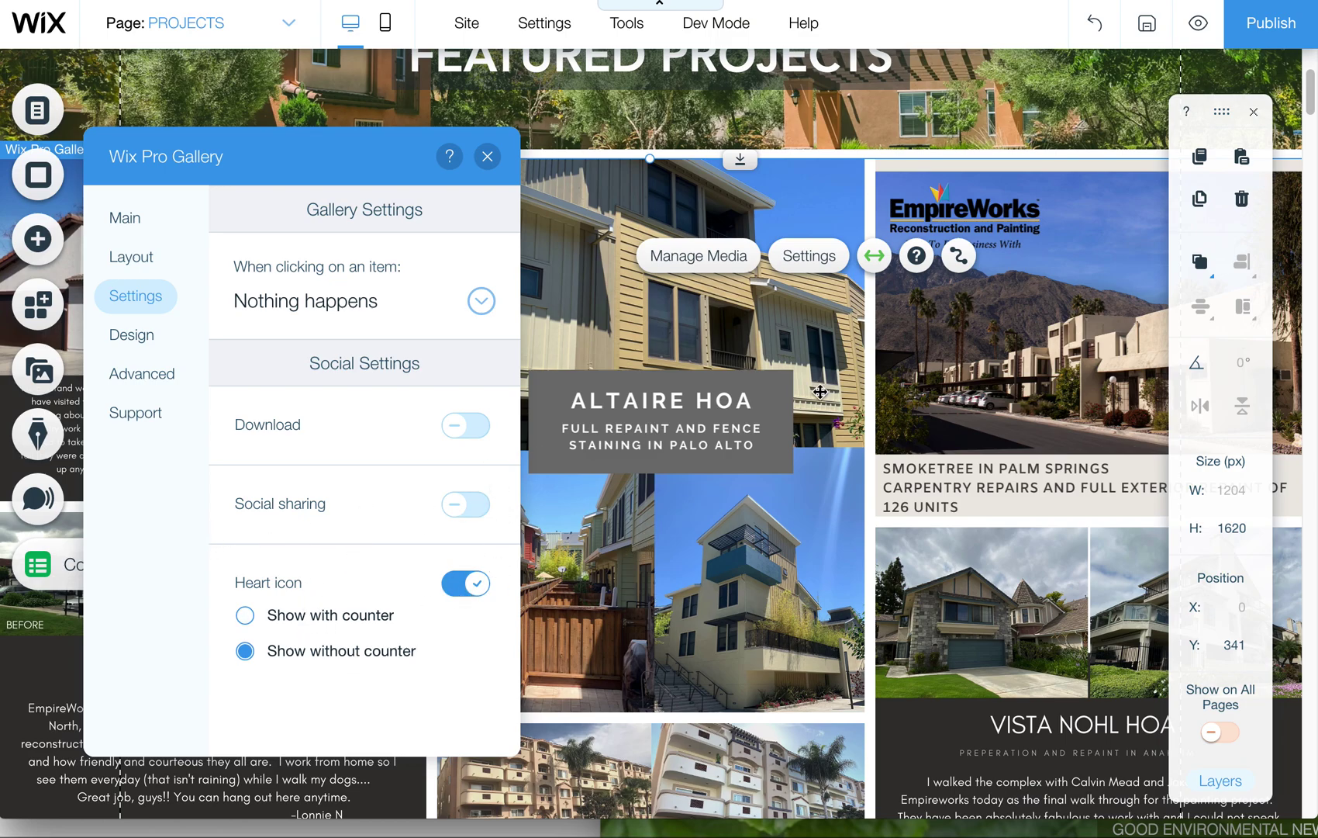
{"action": "left_click", "coordinate": [1200, 23]}
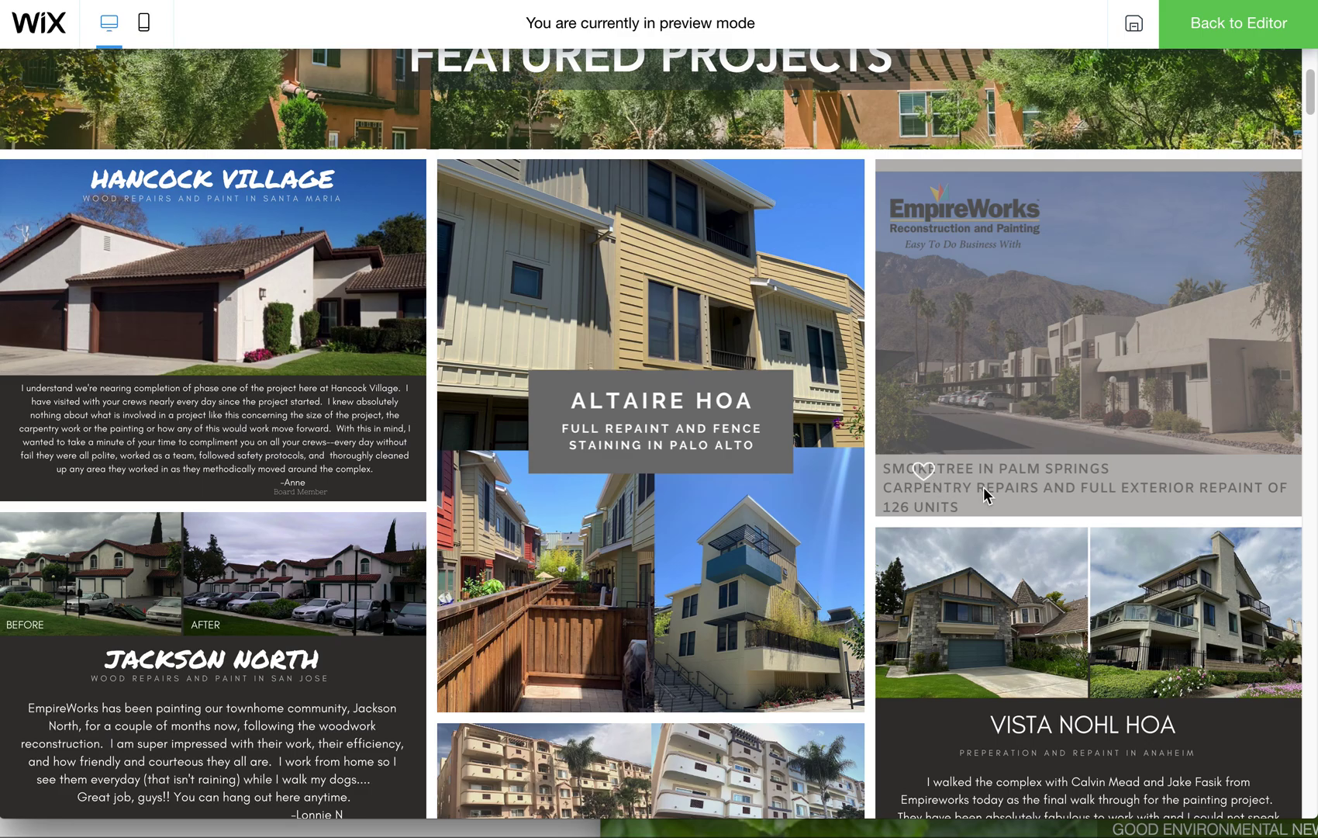
Go back from the preview to the editor.
{"action": "left_click", "coordinate": [1233, 35]}
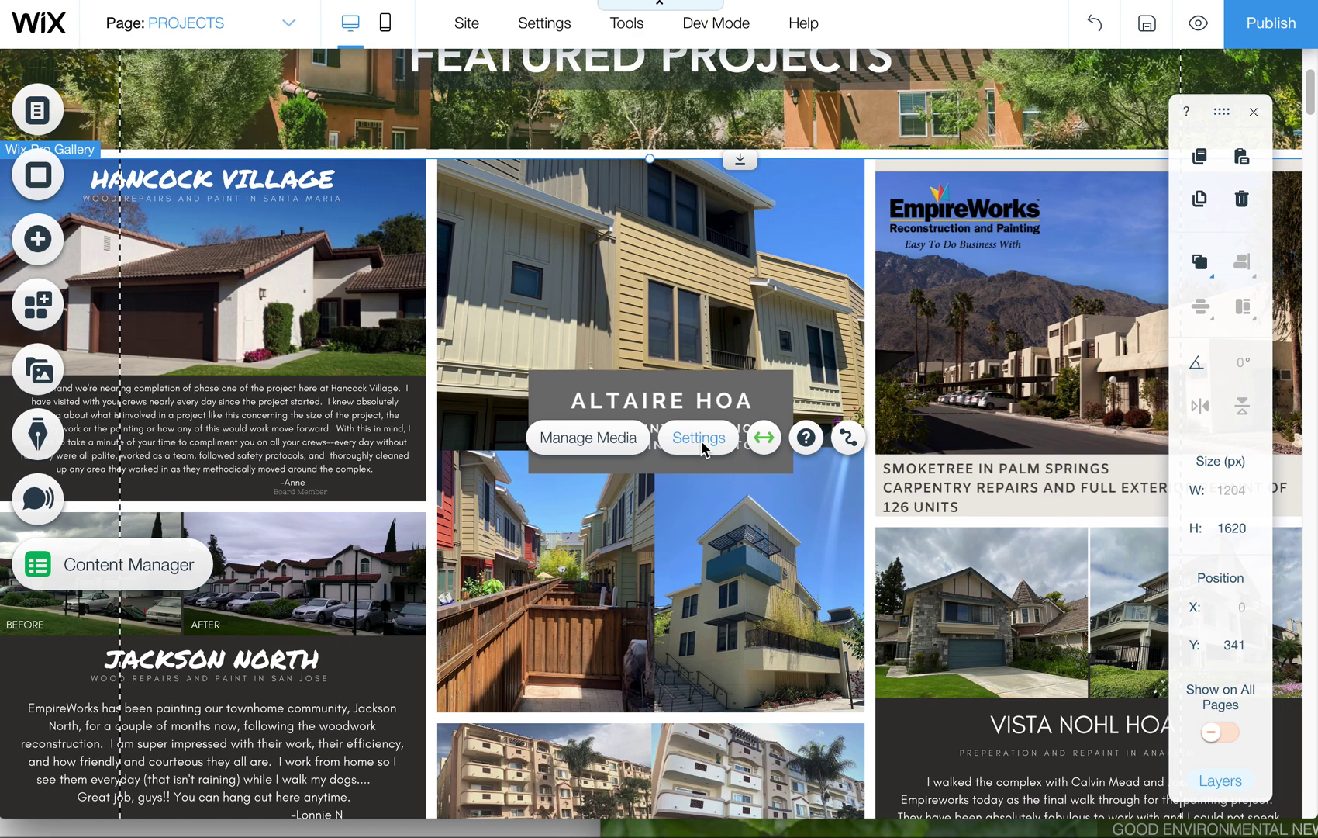
Reopen the gallery settings and look through its Layout, Settings and Design tabs.
{"action": "left_click", "coordinate": [697, 439]}
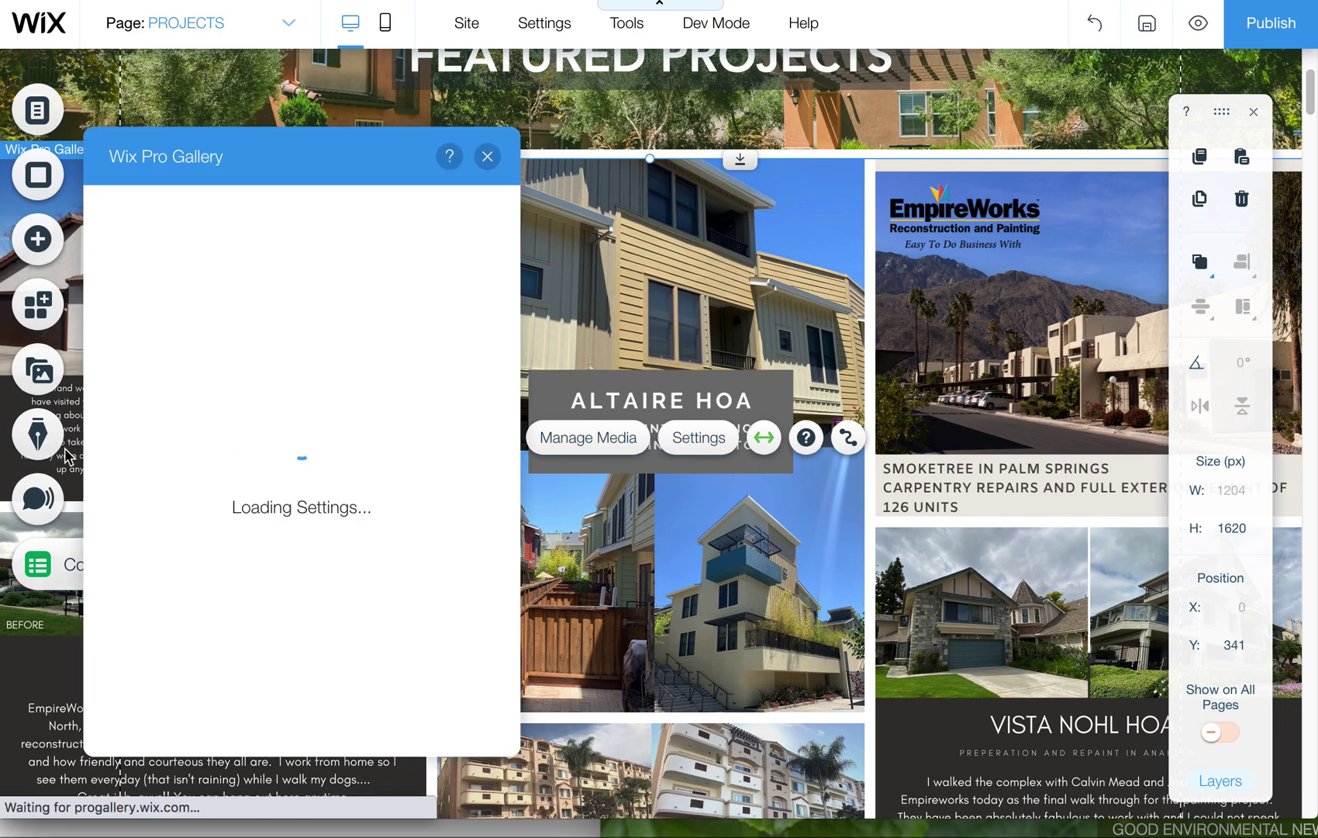
{"action": "left_click", "coordinate": [147, 268]}
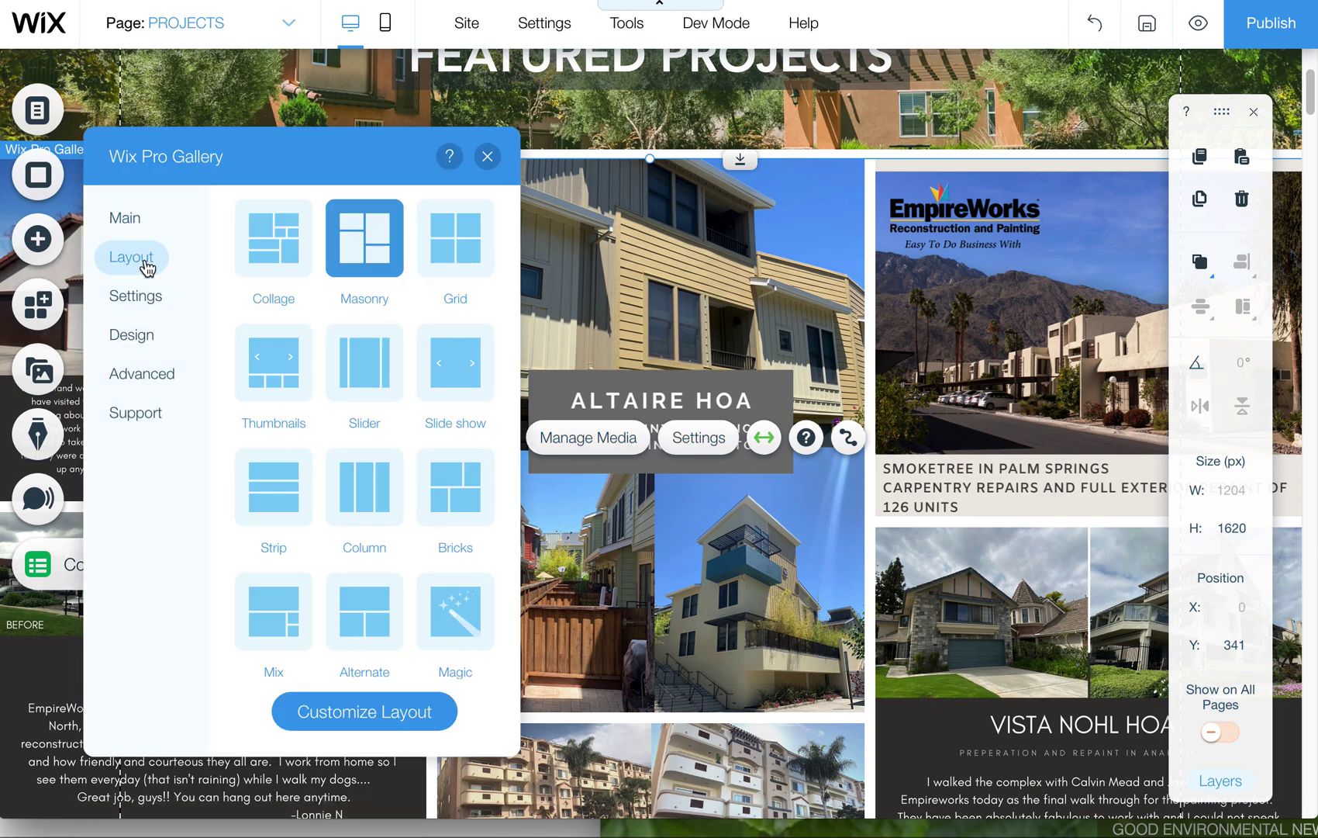
{"action": "left_click", "coordinate": [140, 294]}
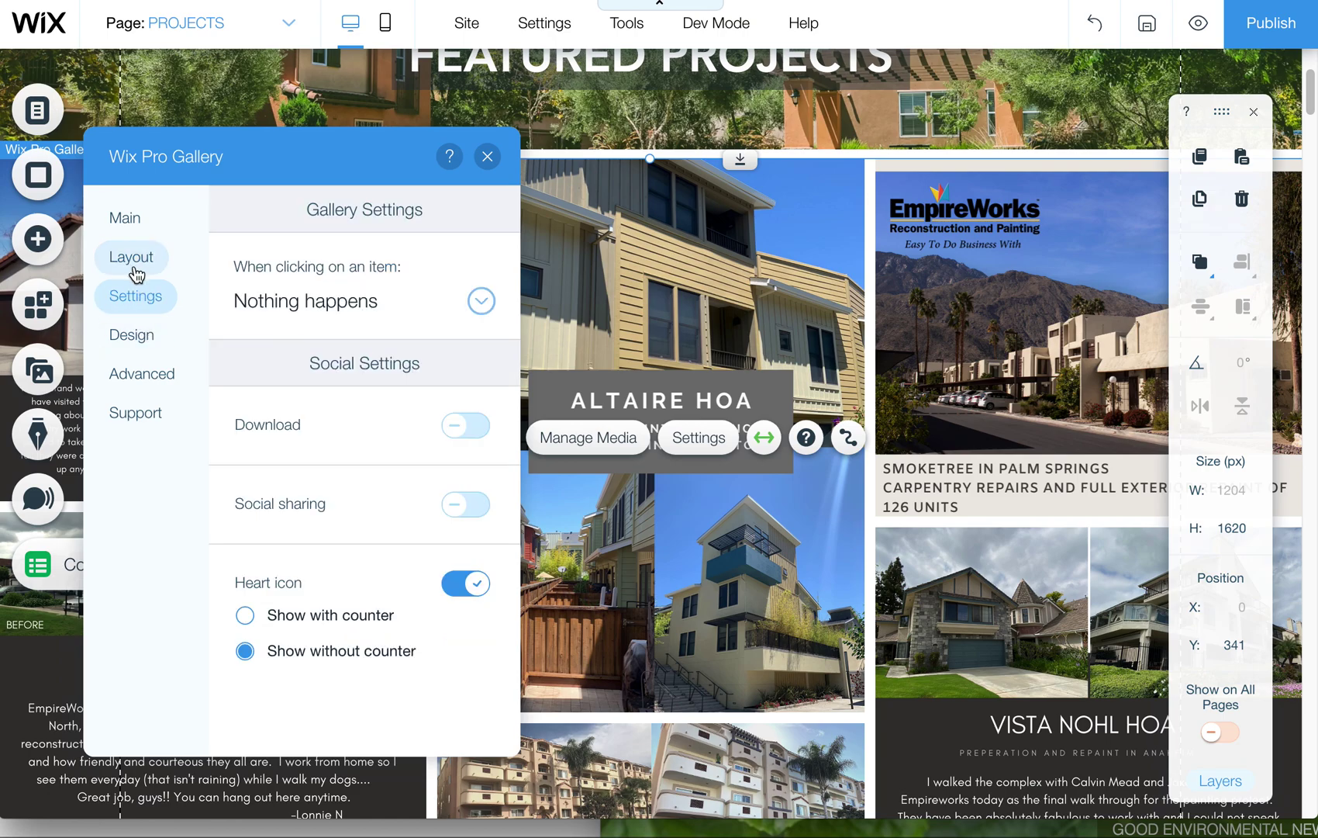
{"action": "left_click", "coordinate": [135, 269]}
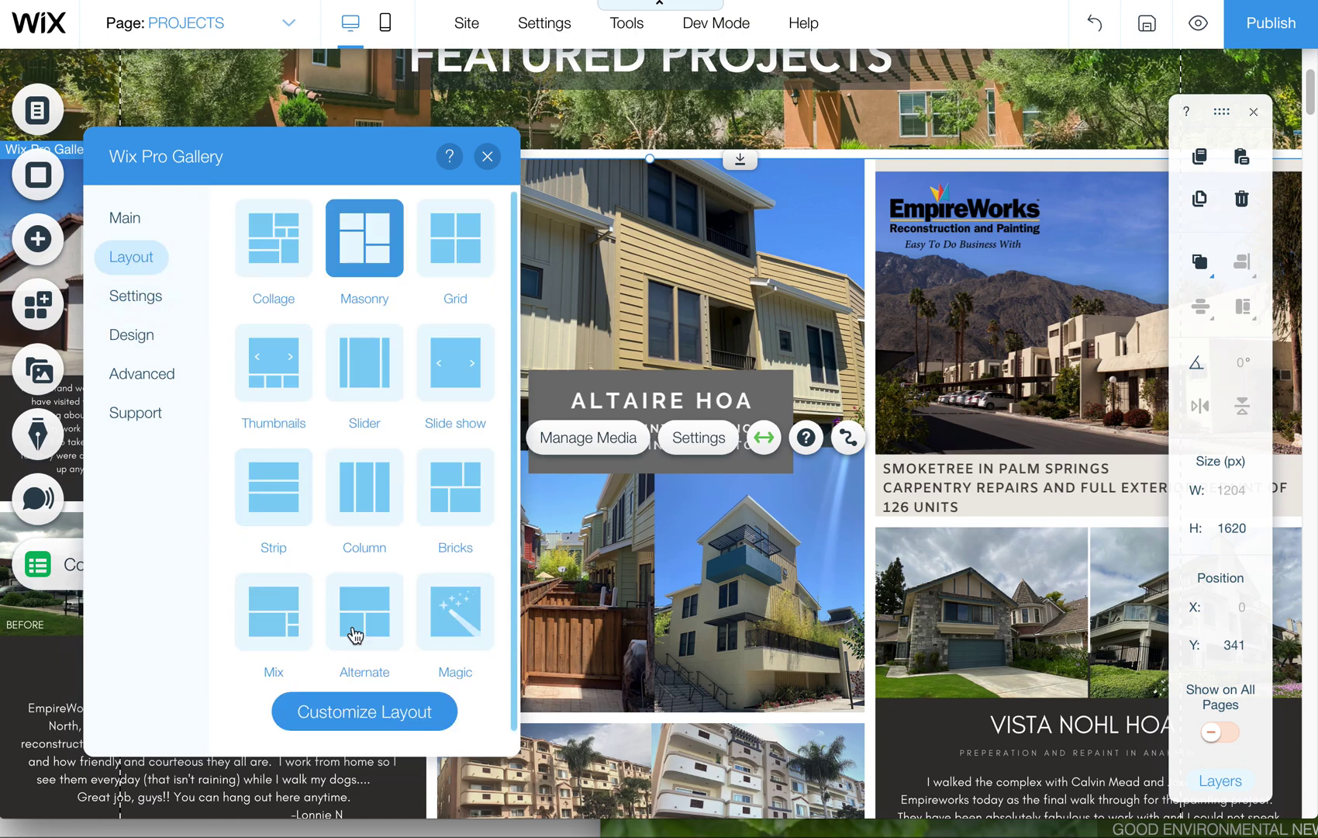
{"action": "left_click", "coordinate": [126, 301]}
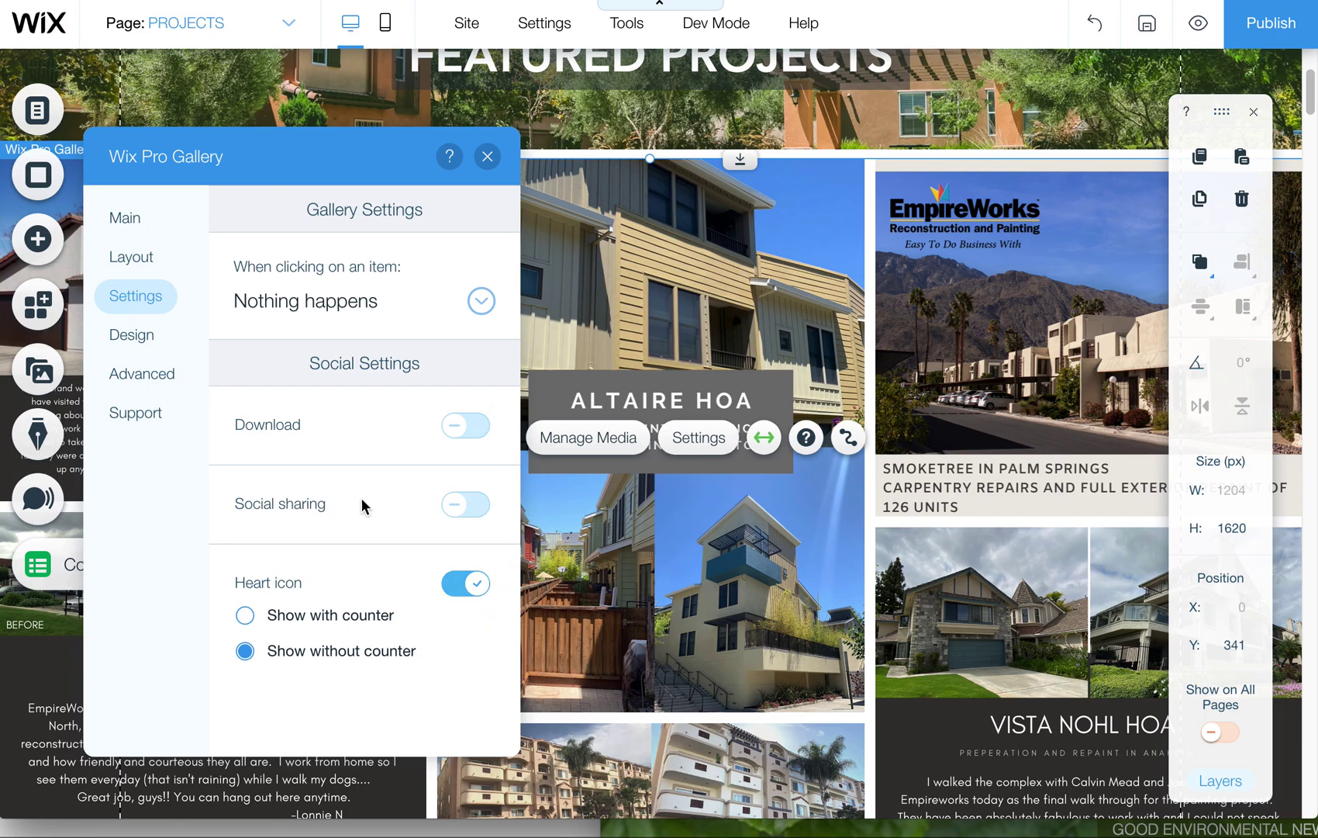
{"action": "left_click", "coordinate": [142, 339]}
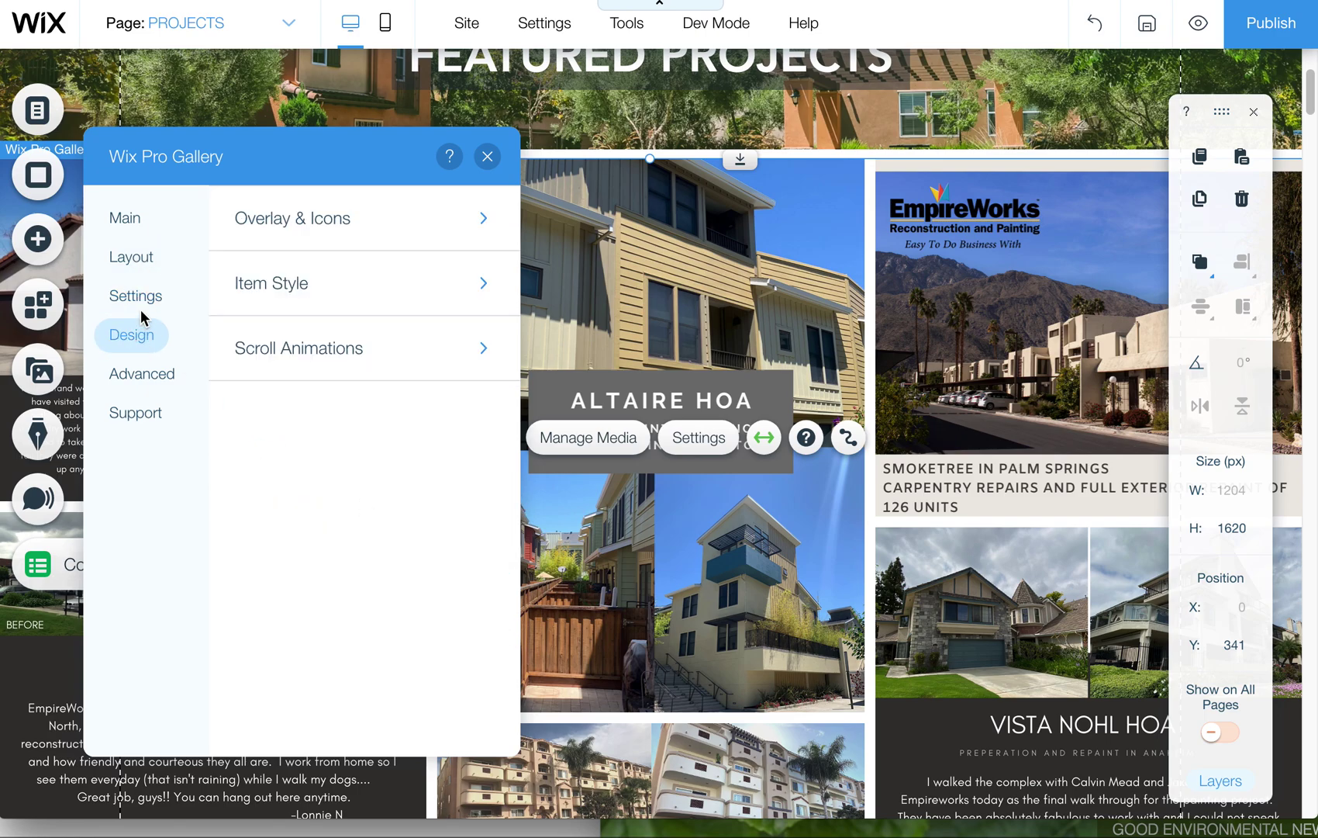
{"action": "left_click", "coordinate": [136, 296]}
{"action": "left_click", "coordinate": [131, 257]}
{"action": "left_click", "coordinate": [415, 712]}
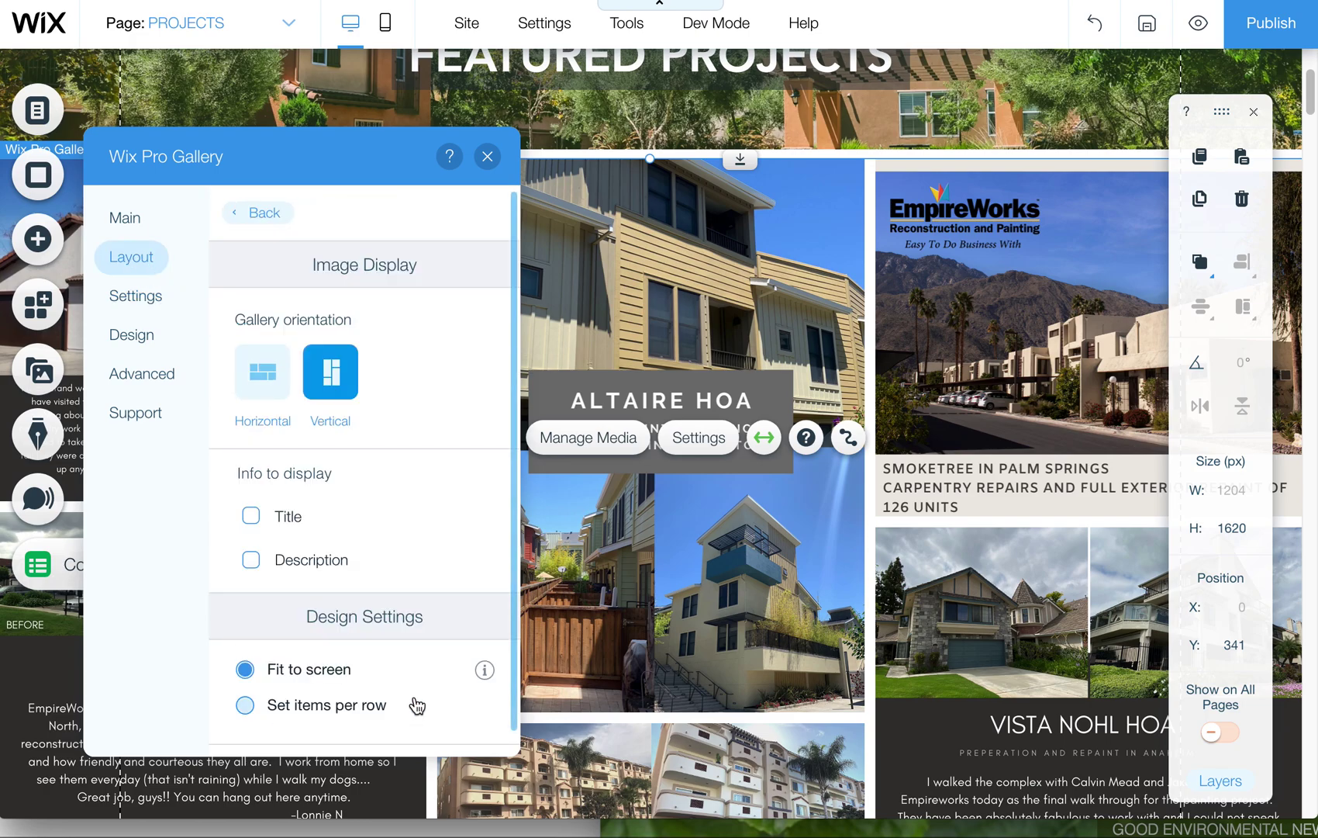
{"action": "scroll", "coordinate": [515, 504], "scroll_direction": "down", "scroll_amount": 2}
{"action": "scroll", "coordinate": [515, 506], "scroll_direction": "down", "scroll_amount": 3}
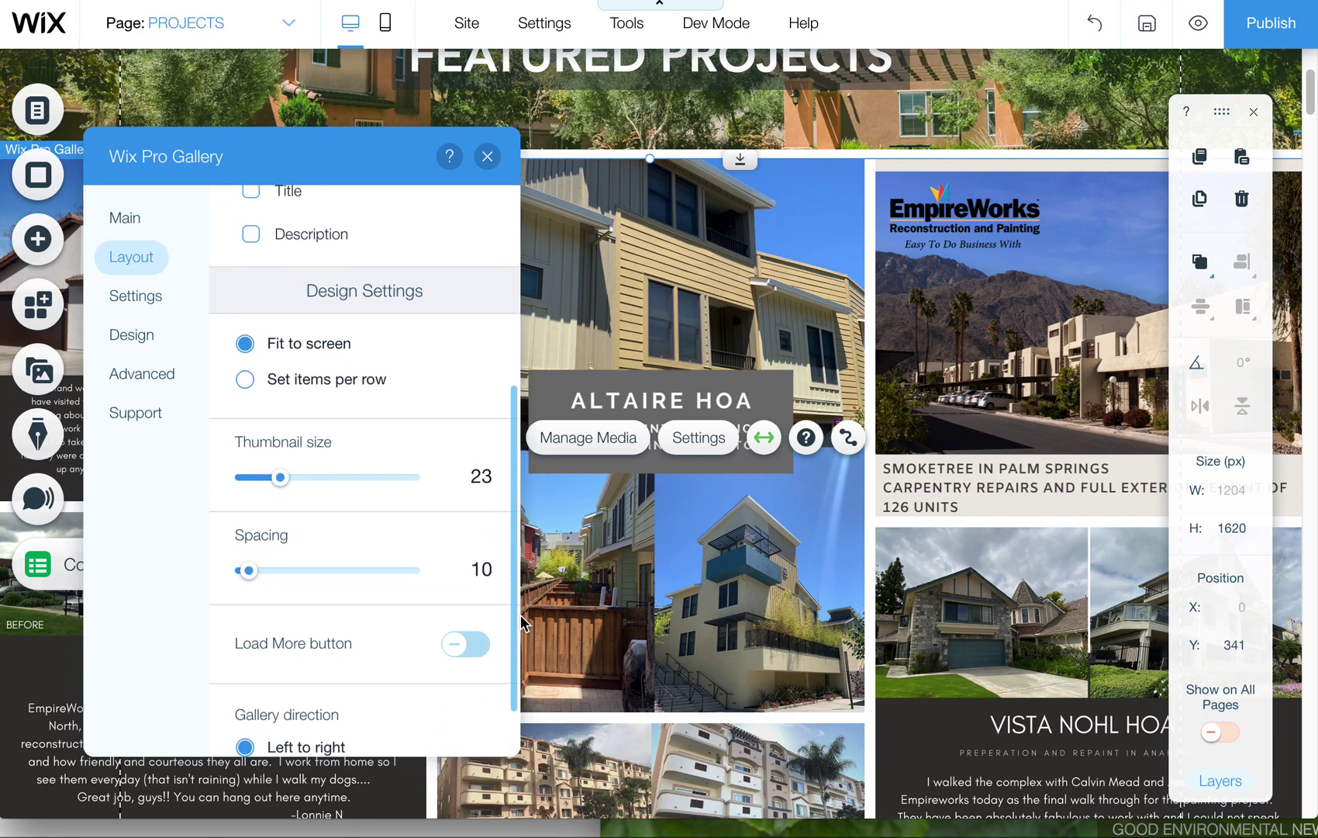
{"action": "scroll", "coordinate": [521, 427], "scroll_direction": "up", "scroll_amount": 5}
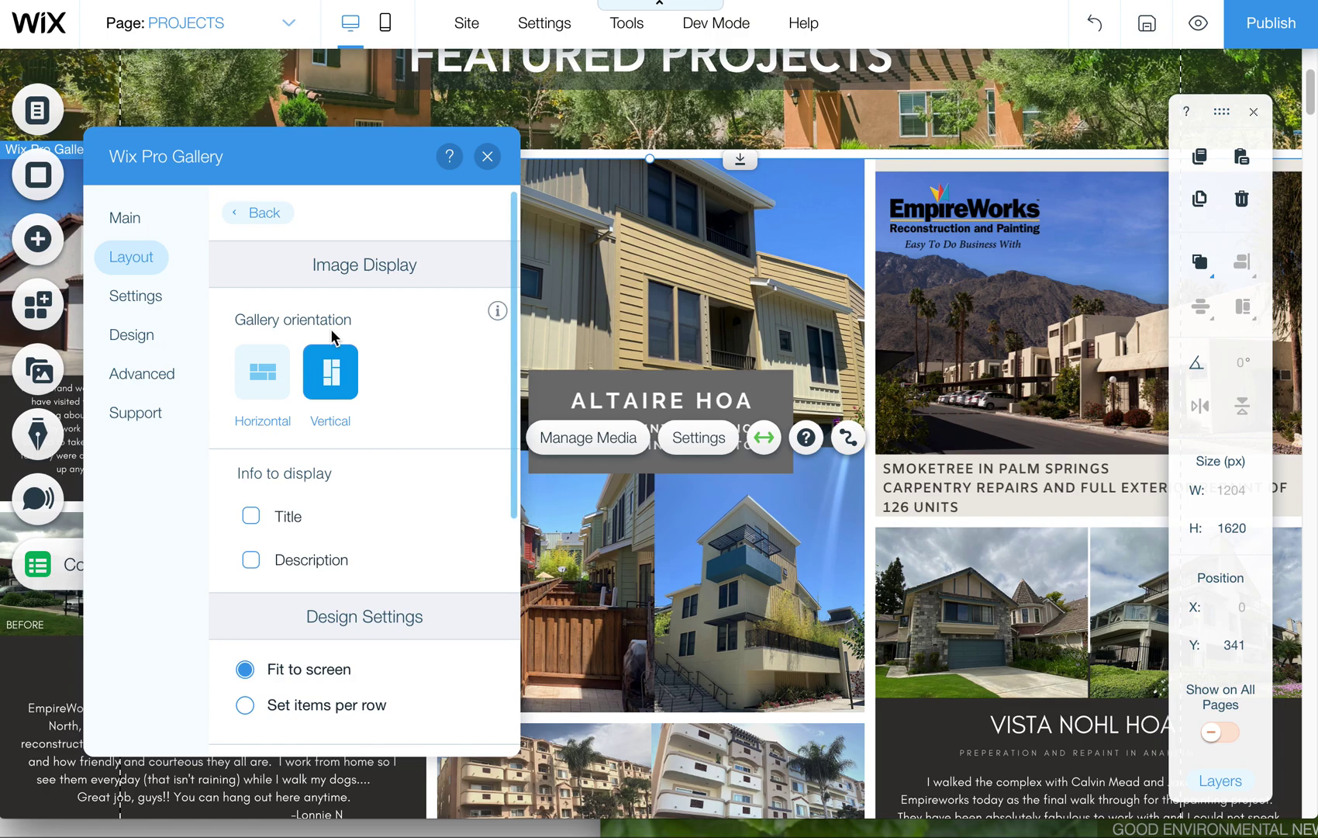
Set item clicks to Nothing happens, switch off the heart icon, and preview the site.
{"action": "left_click", "coordinate": [126, 296]}
{"action": "left_click", "coordinate": [364, 308]}
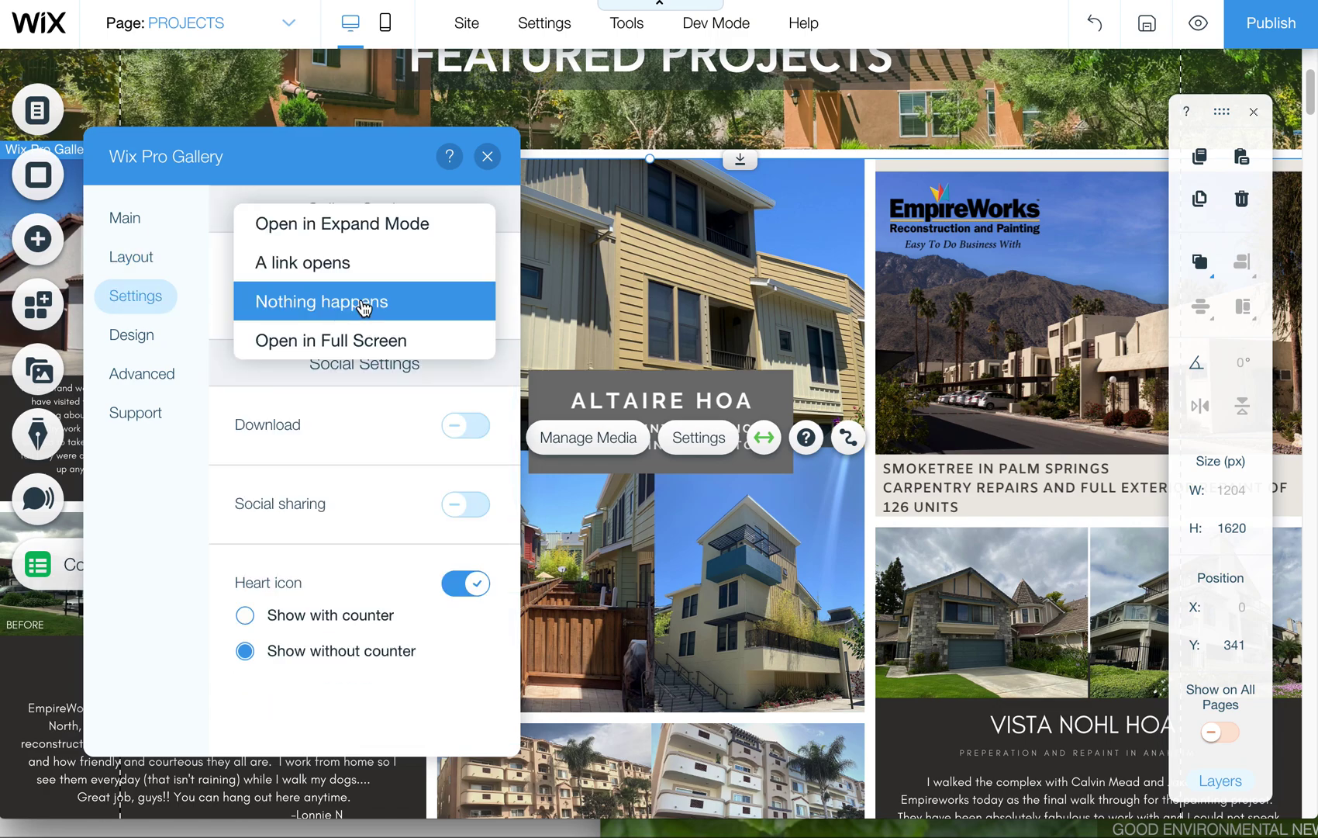
{"action": "left_click", "coordinate": [335, 307]}
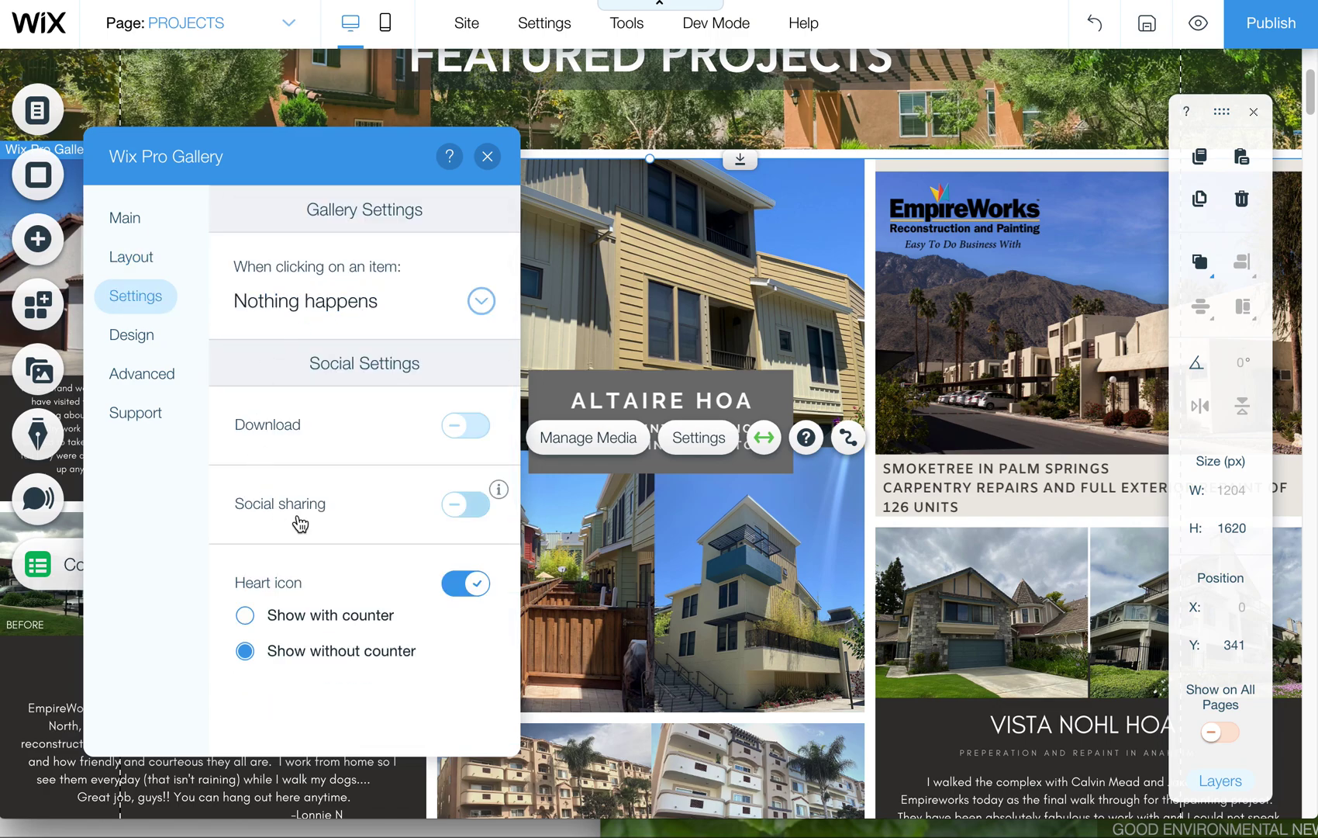
{"action": "left_click", "coordinate": [468, 584]}
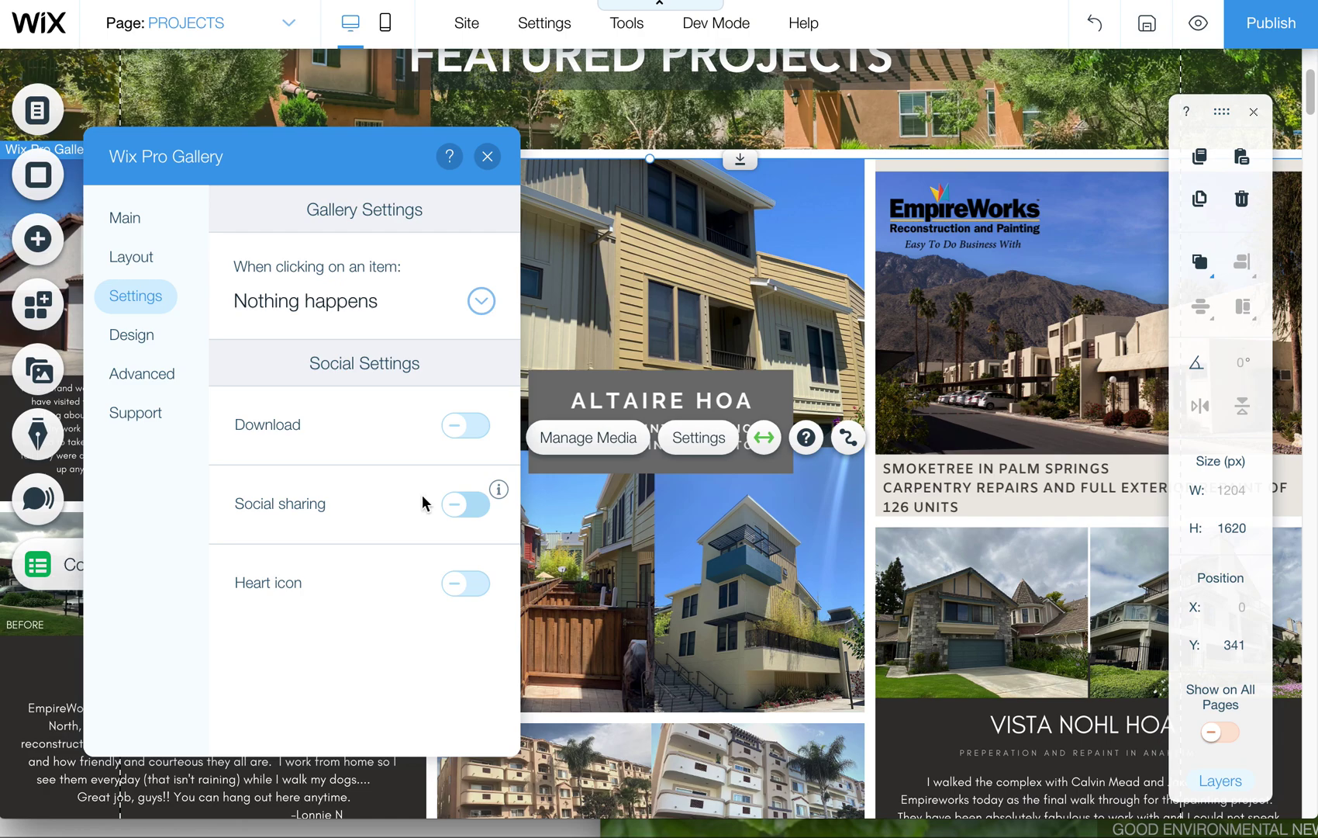
{"action": "left_click", "coordinate": [462, 505]}
{"action": "left_click", "coordinate": [1198, 24]}
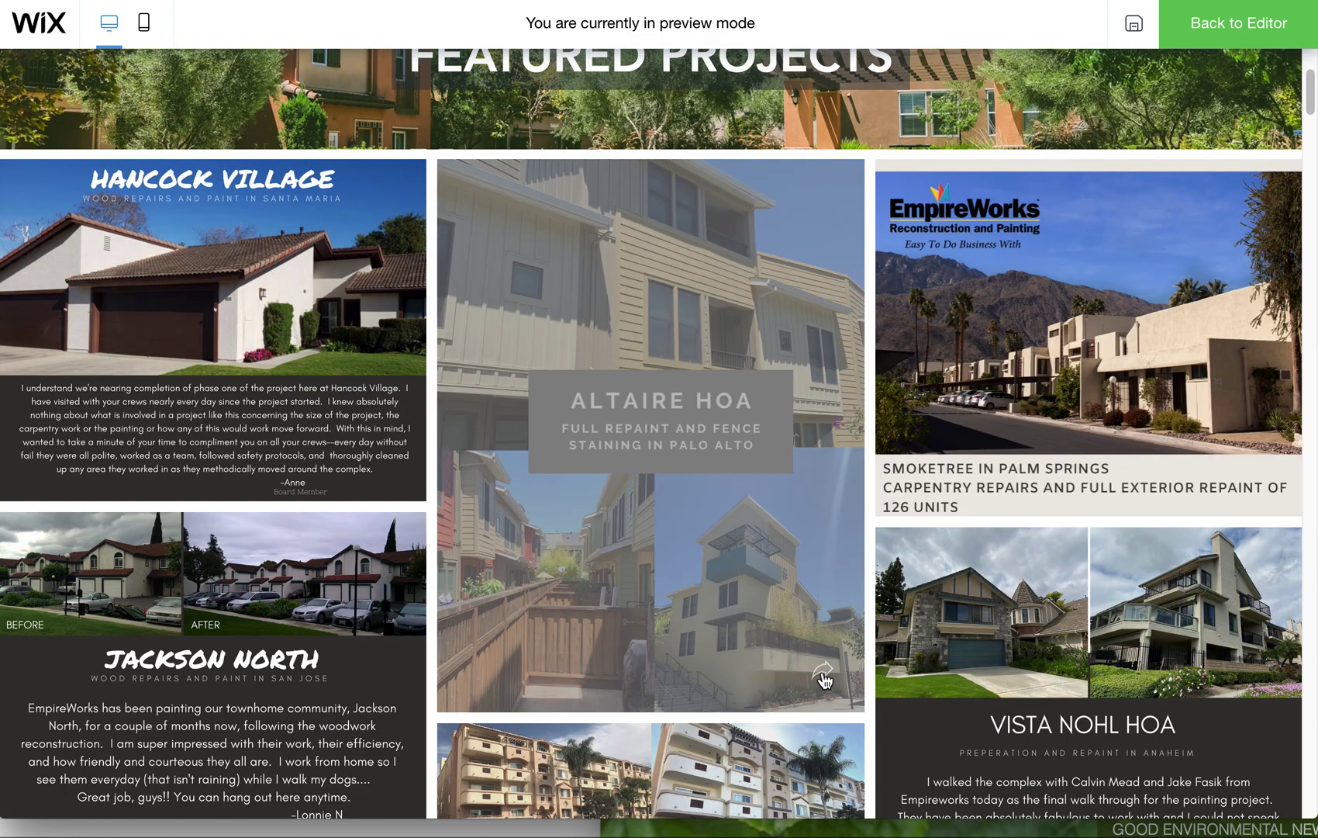
Test clicking a Featured Projects gallery tile in Preview, then exit back to editing PROJECTS.
{"action": "left_click", "coordinate": [731, 386]}
{"action": "key", "text": "ctrl+shift+p"}
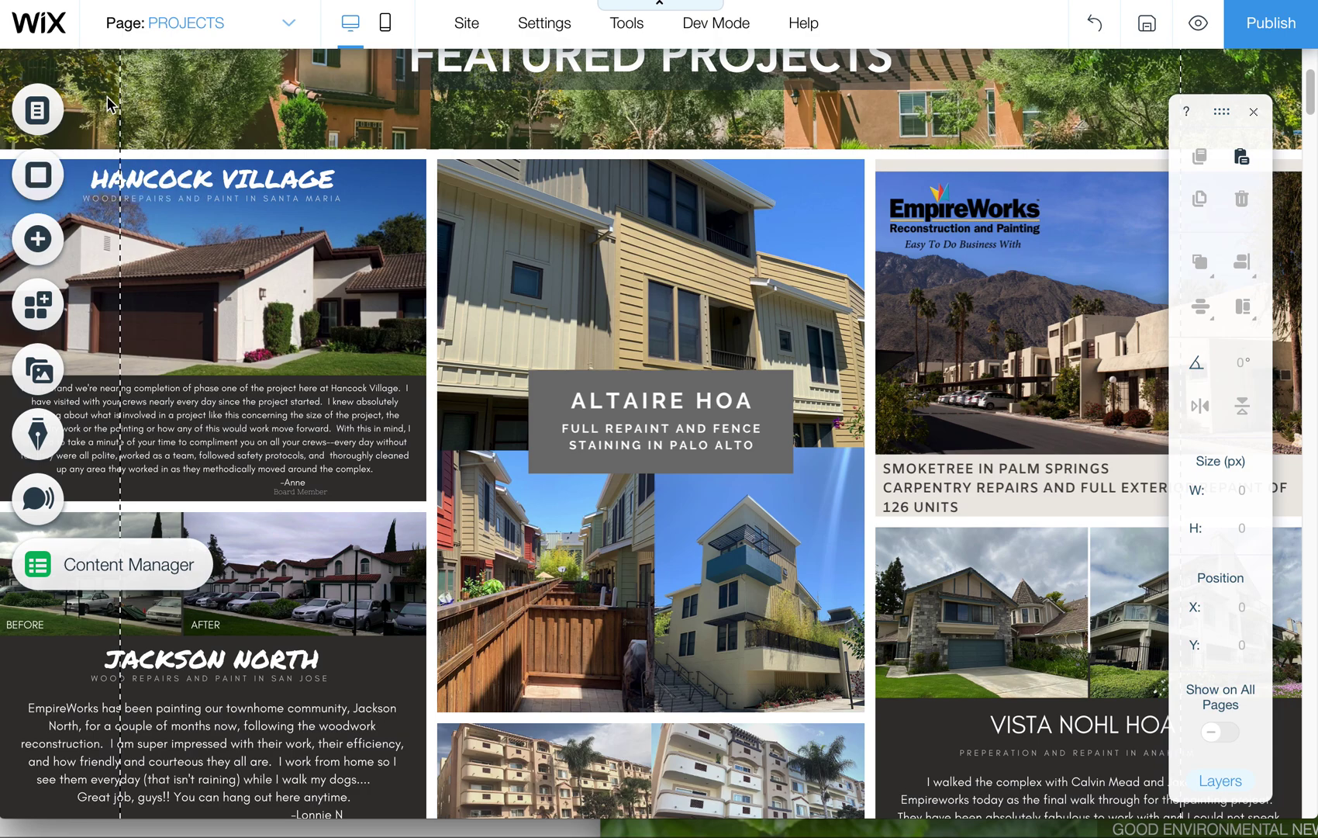
Open Manage Media for the gallery without changing the image order, then show its Design settings.
{"action": "left_click", "coordinate": [429, 256]}
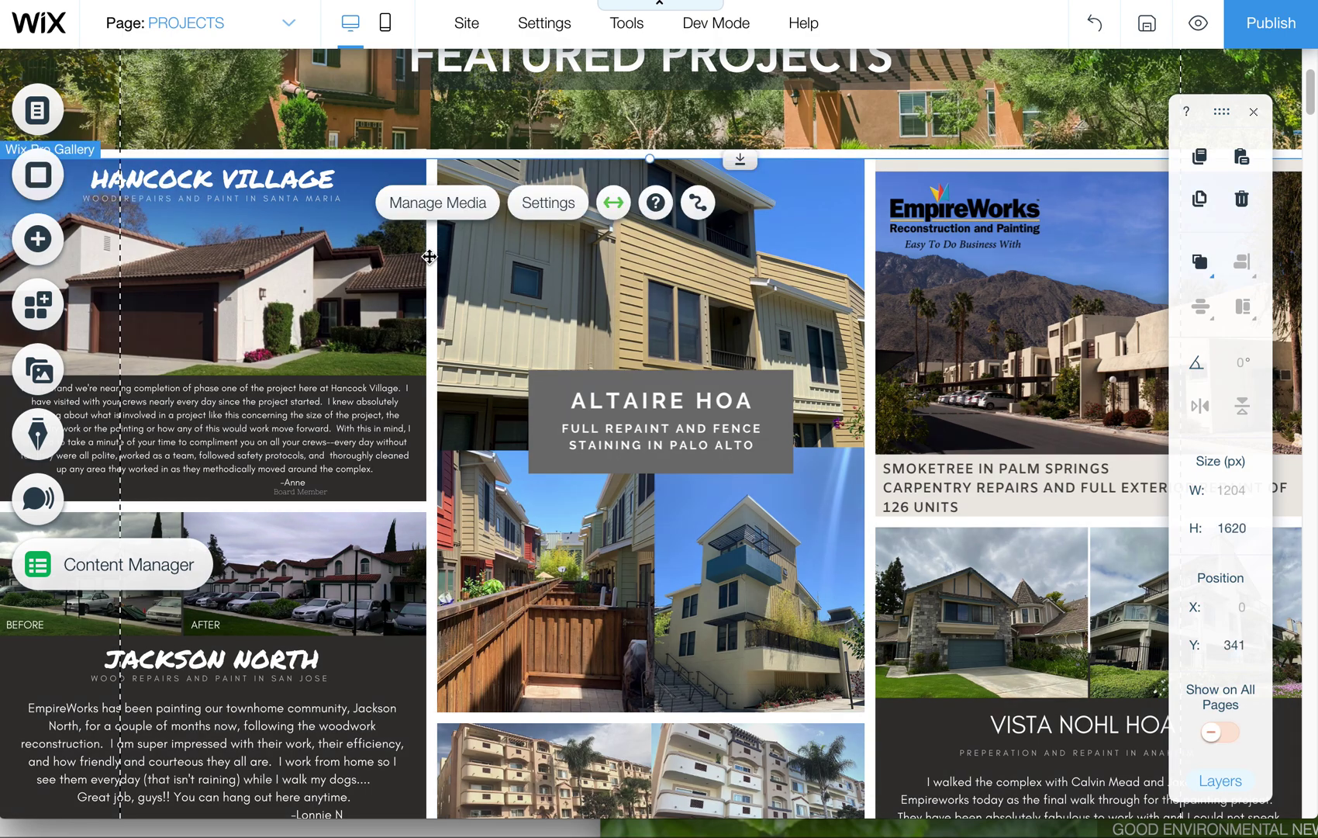
{"action": "left_click", "coordinate": [458, 201]}
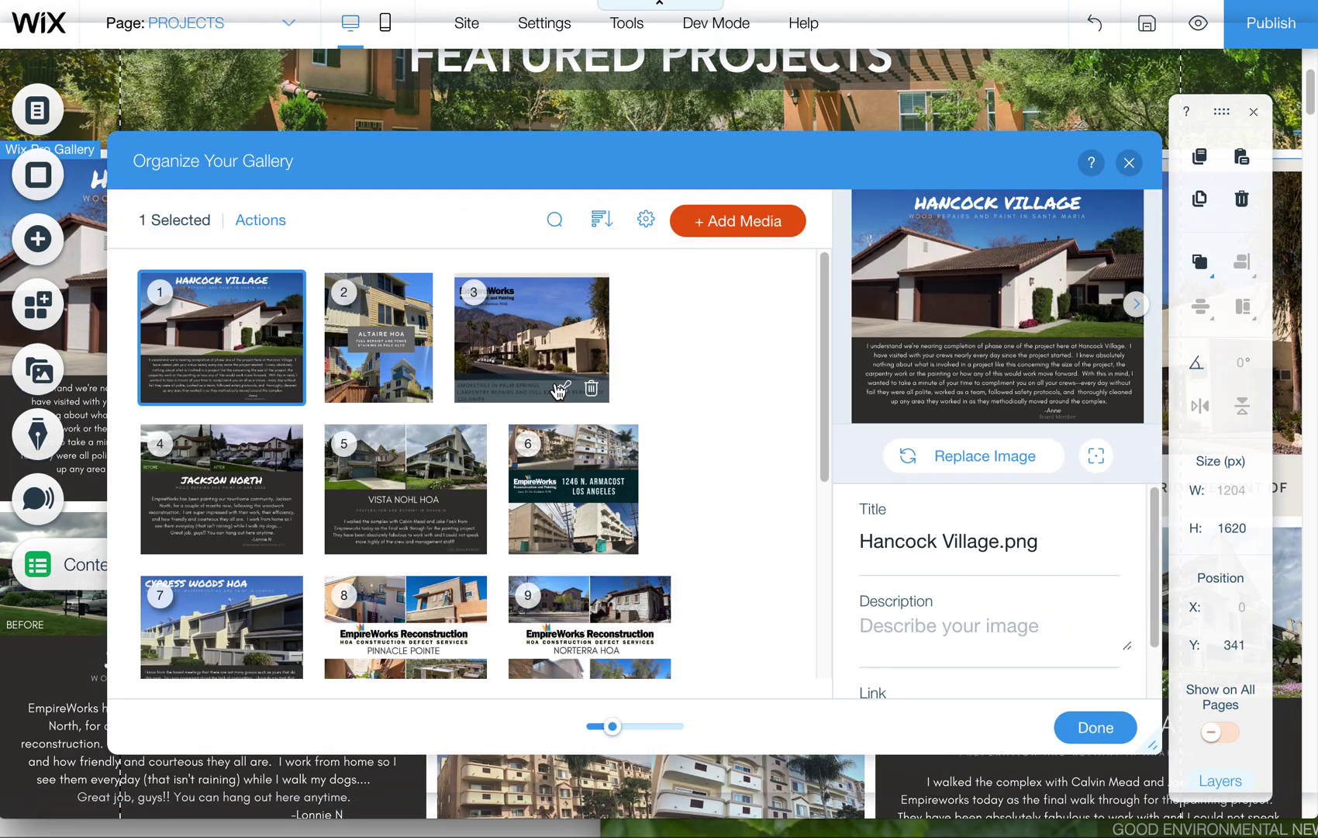
{"action": "left_click_drag", "start_coordinate": [428, 318], "coordinate": [388, 326]}
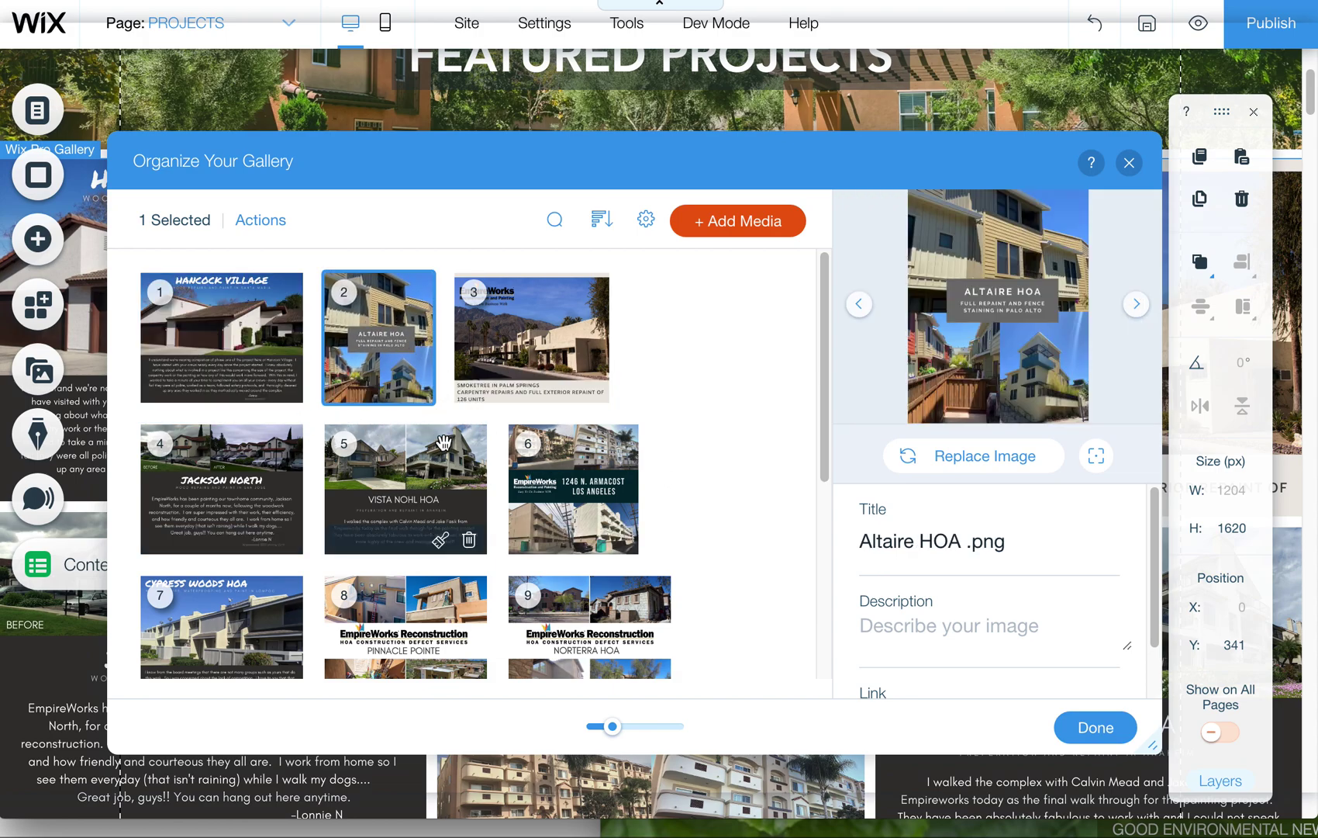
{"action": "left_click", "coordinate": [1085, 722]}
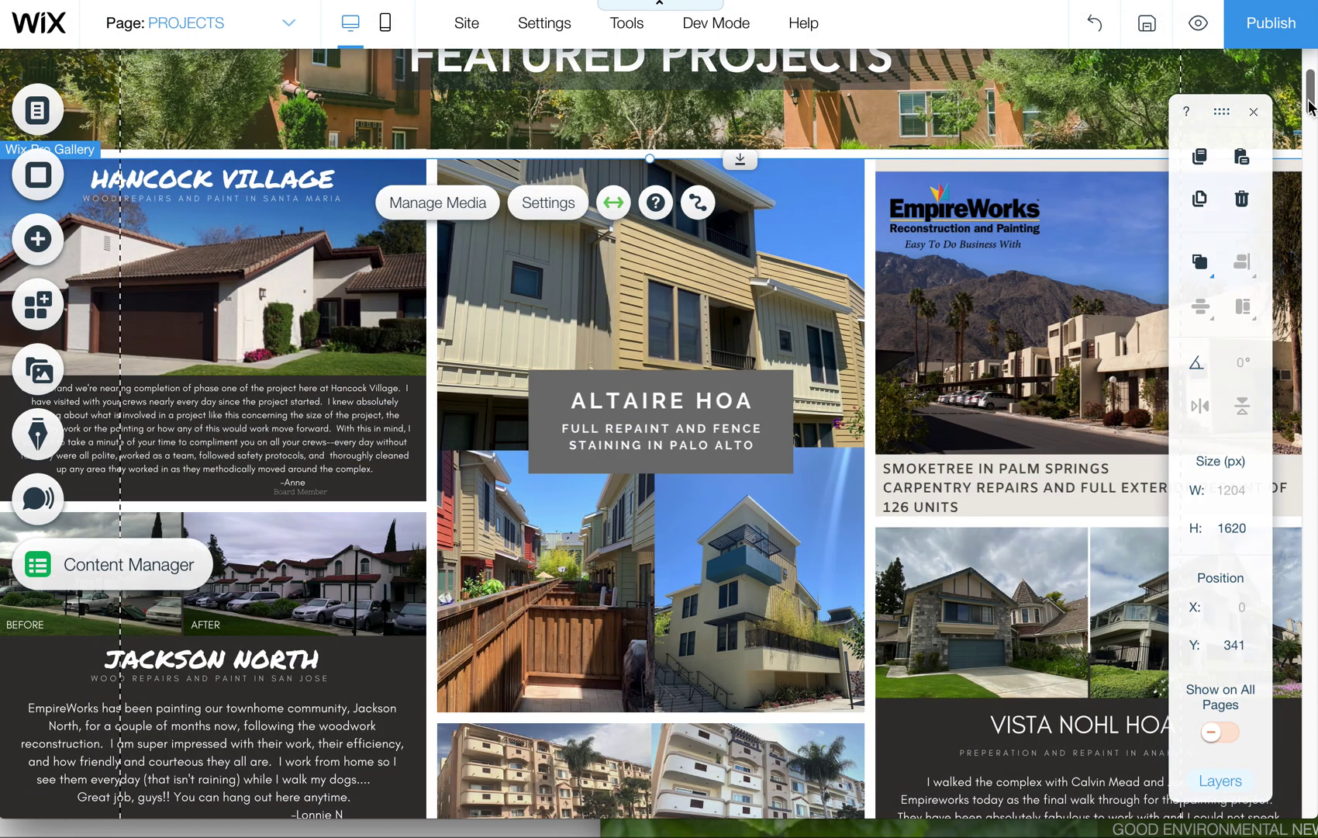
{"action": "left_click", "coordinate": [548, 202]}
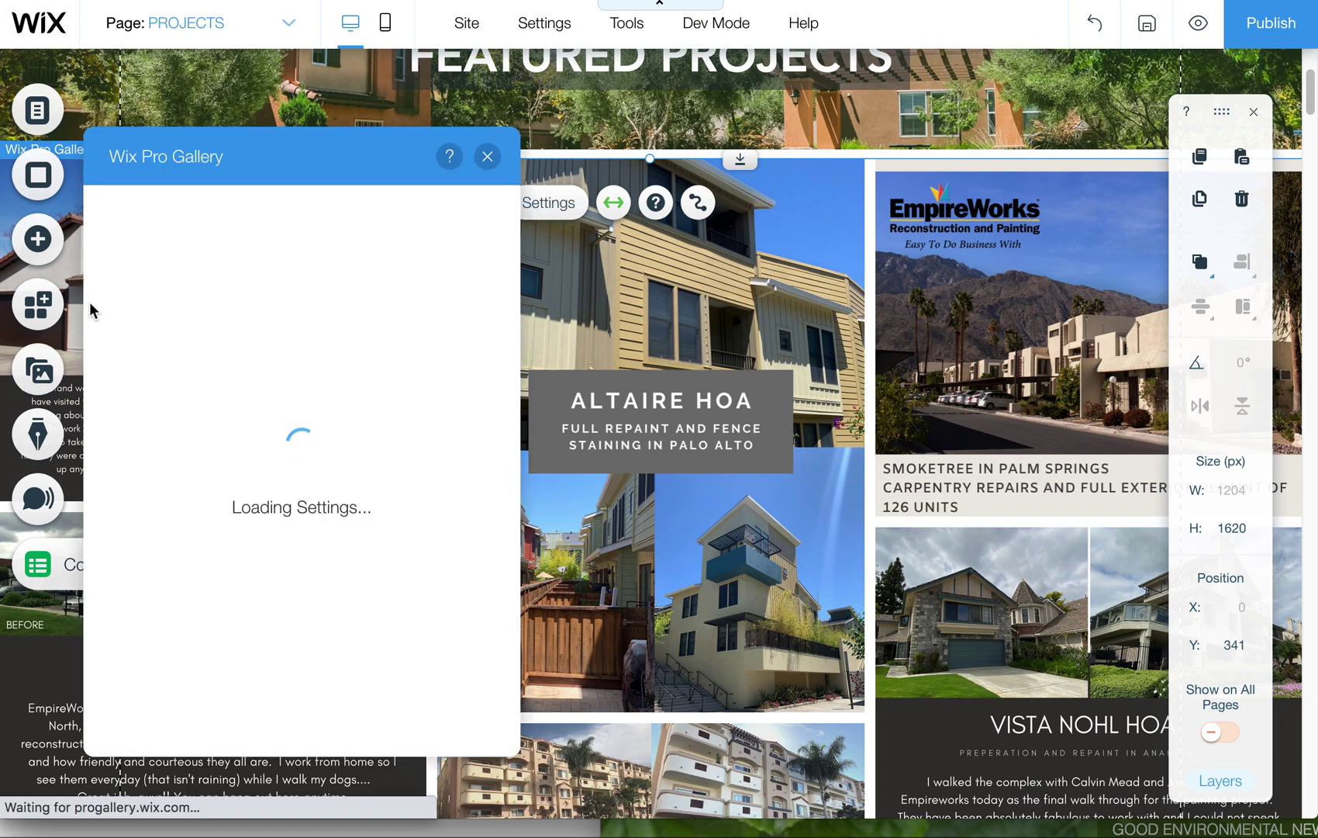
{"action": "left_click", "coordinate": [143, 335]}
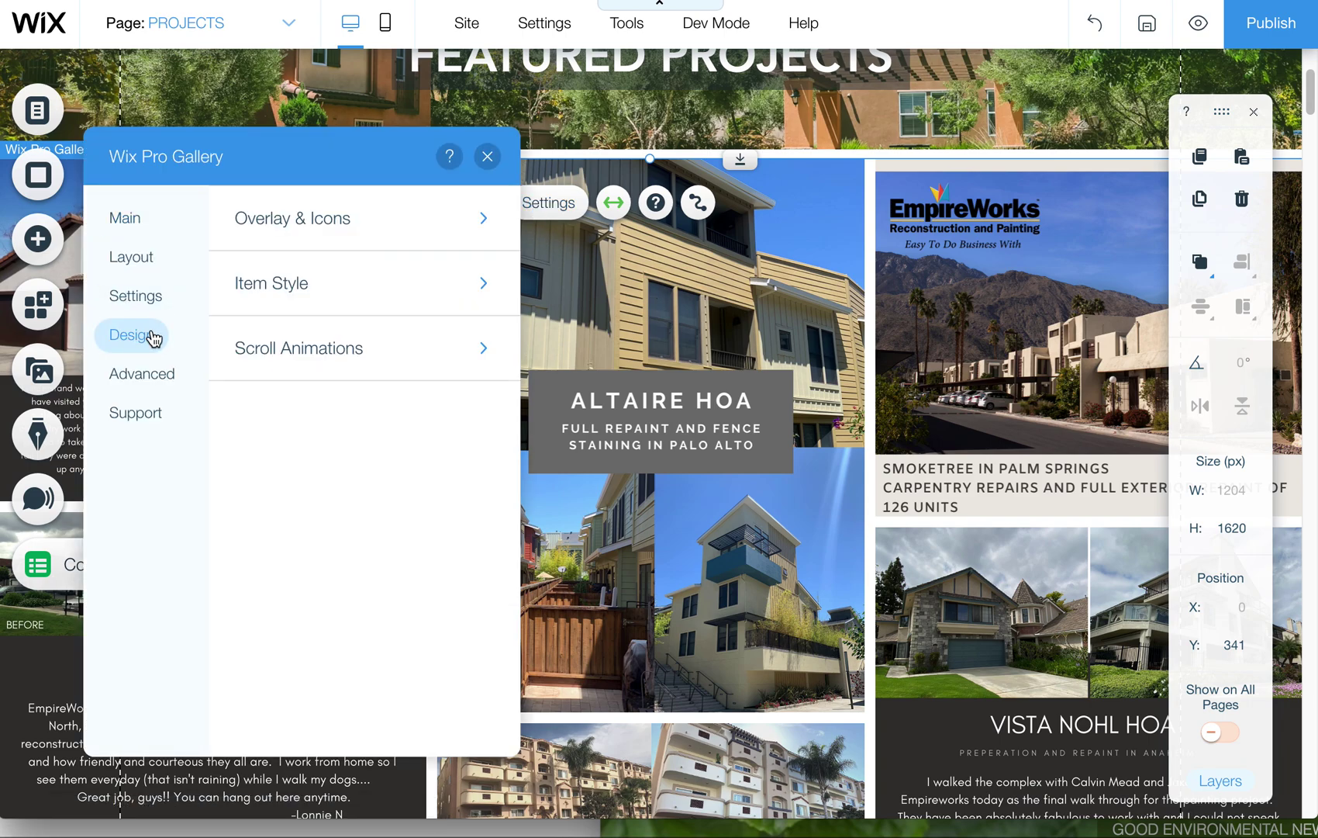
In Overlay & Icons, pick a dark grey overlay colour and reduce the colour overlay to 0%.
{"action": "left_click", "coordinate": [320, 235]}
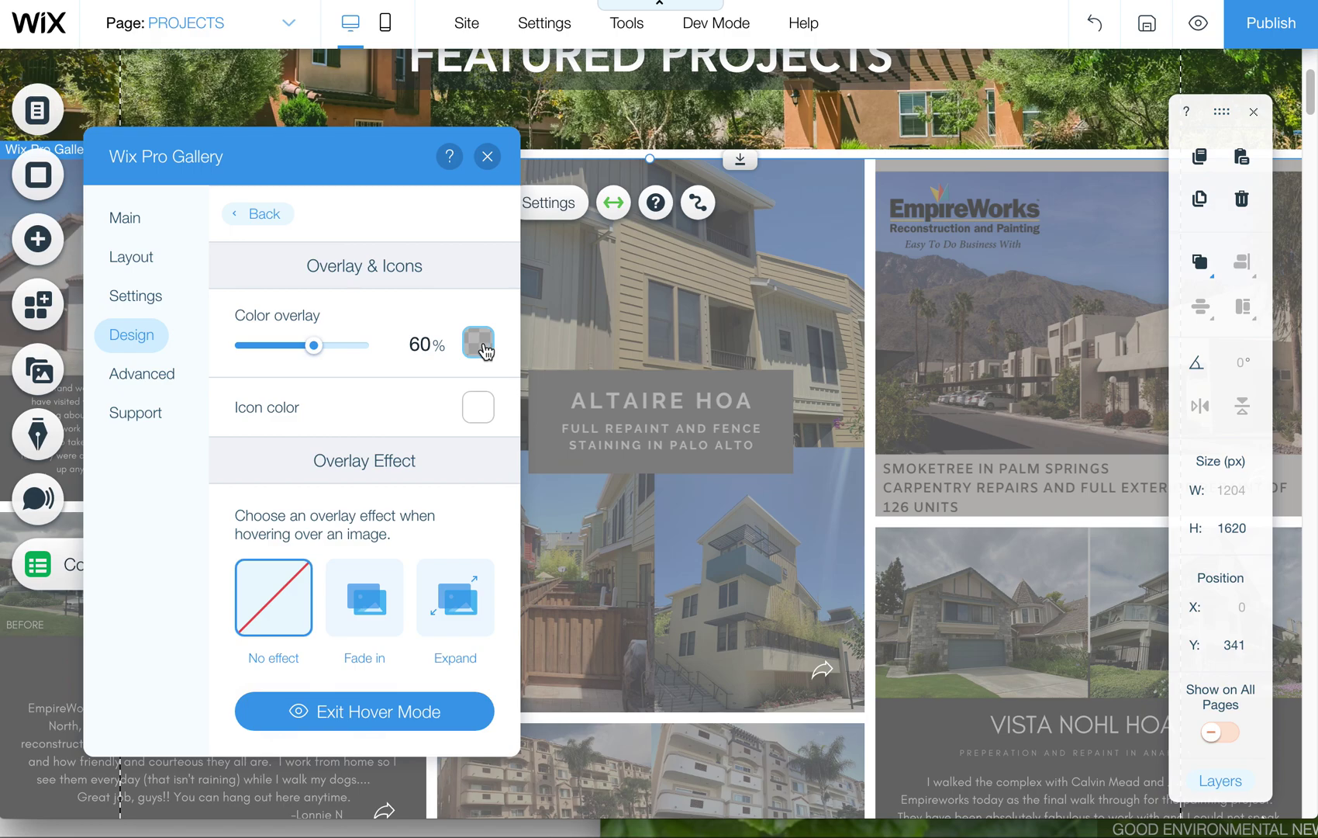
{"action": "left_click", "coordinate": [479, 343]}
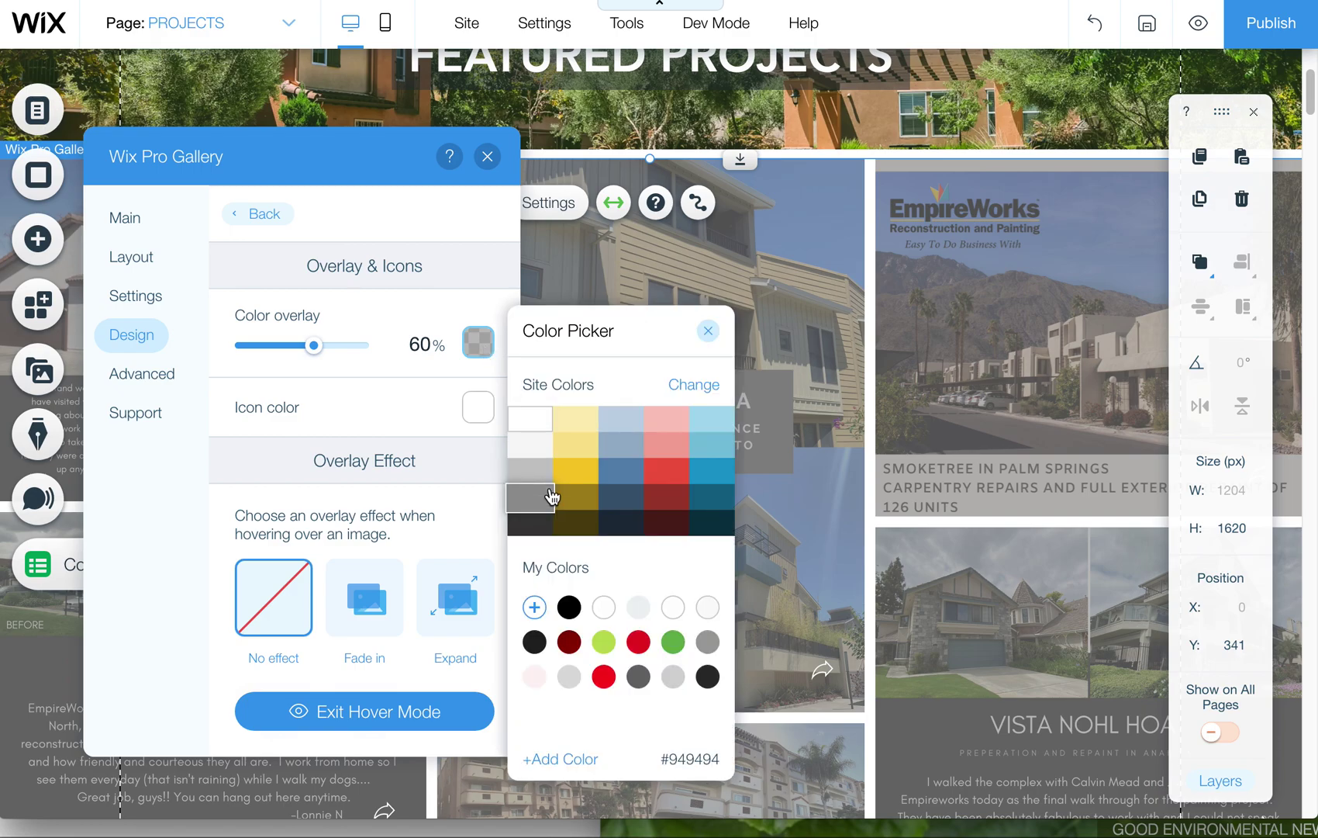
{"action": "left_click", "coordinate": [535, 523]}
{"action": "left_click", "coordinate": [351, 345]}
{"action": "left_click", "coordinate": [289, 344]}
{"action": "left_click_drag", "start_coordinate": [260, 347], "coordinate": [200, 338]}
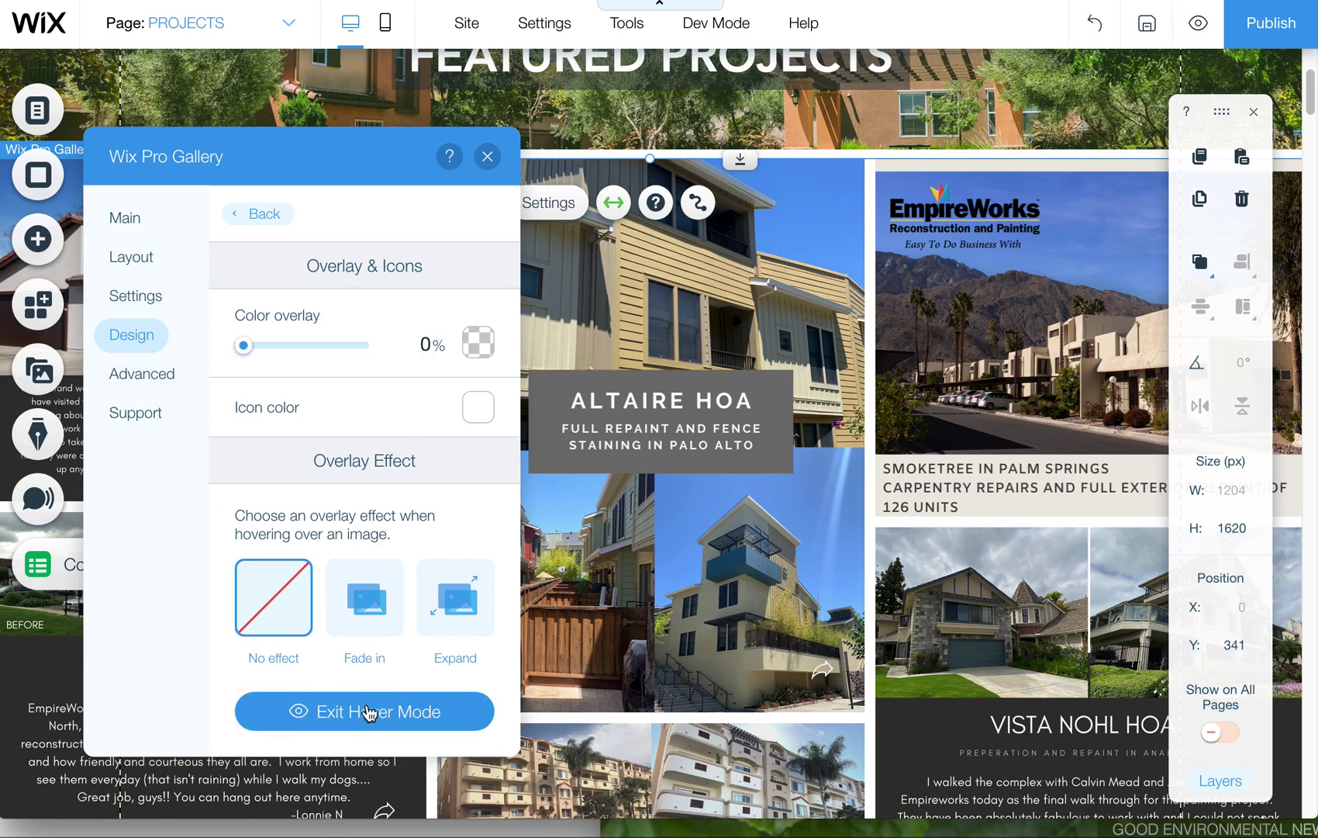
Exit hover mode and bring up the Item Style options (0px border and corners, shadow off).
{"action": "left_click", "coordinate": [307, 712]}
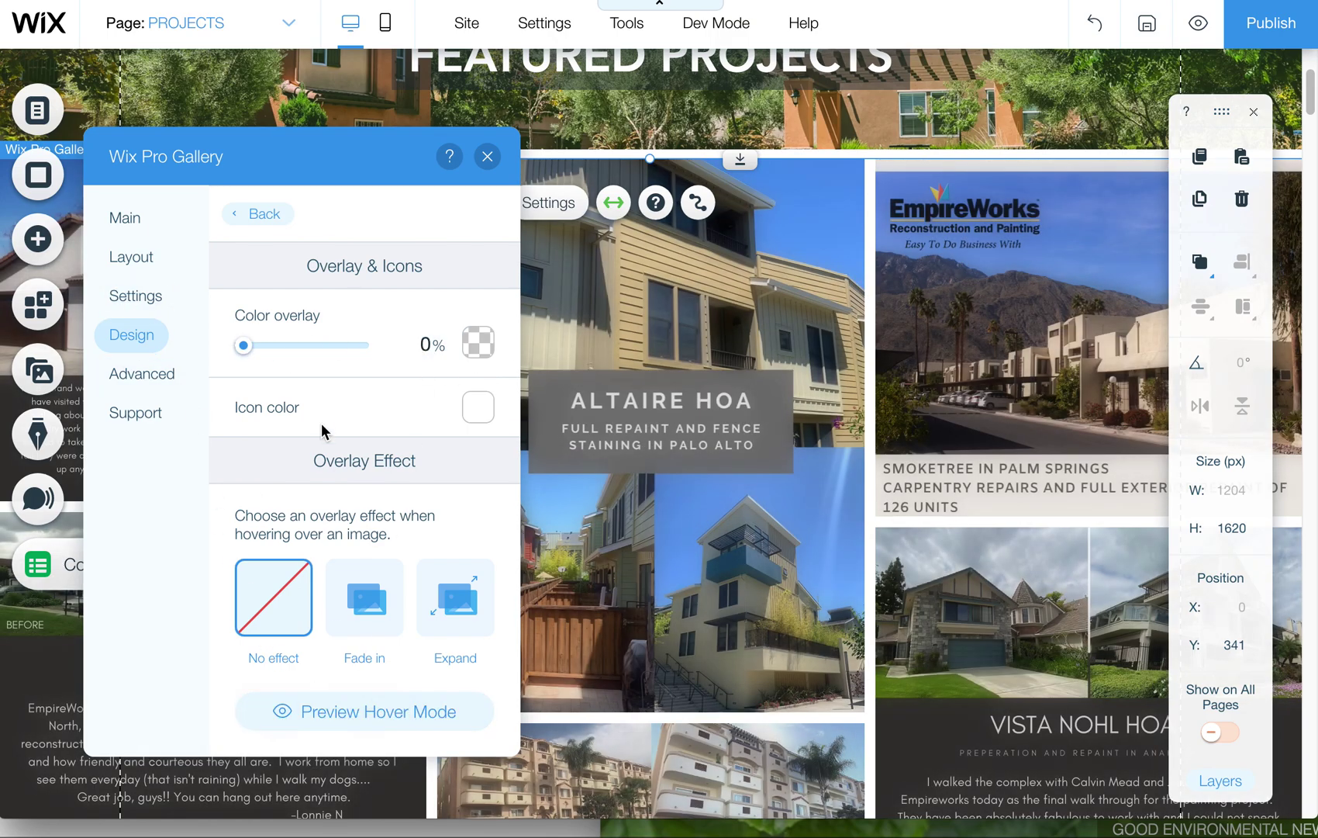
{"action": "left_click", "coordinate": [258, 214]}
{"action": "left_click", "coordinate": [331, 285]}
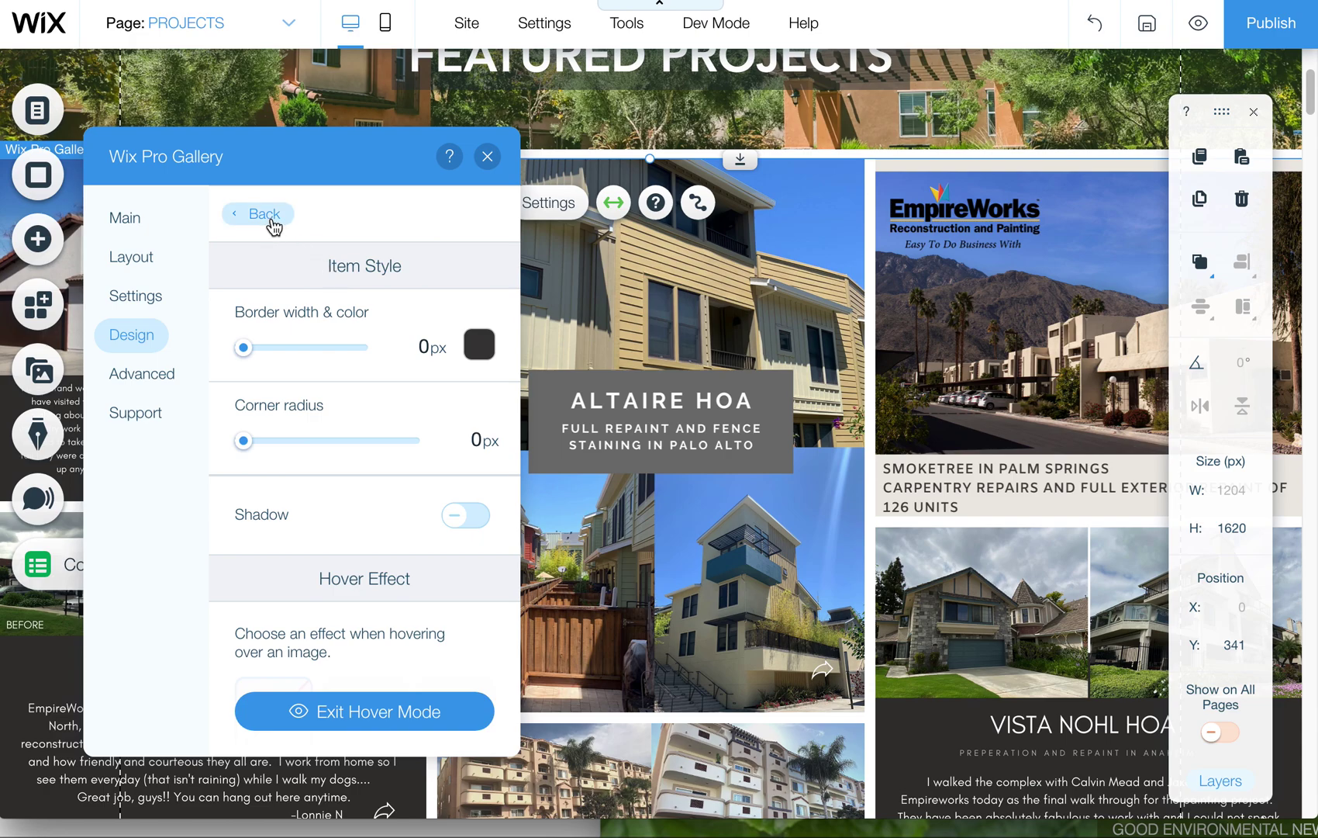
Look through the Scroll Animation, Advanced and click/social settings of the gallery.
{"action": "left_click", "coordinate": [271, 220]}
{"action": "left_click", "coordinate": [315, 351]}
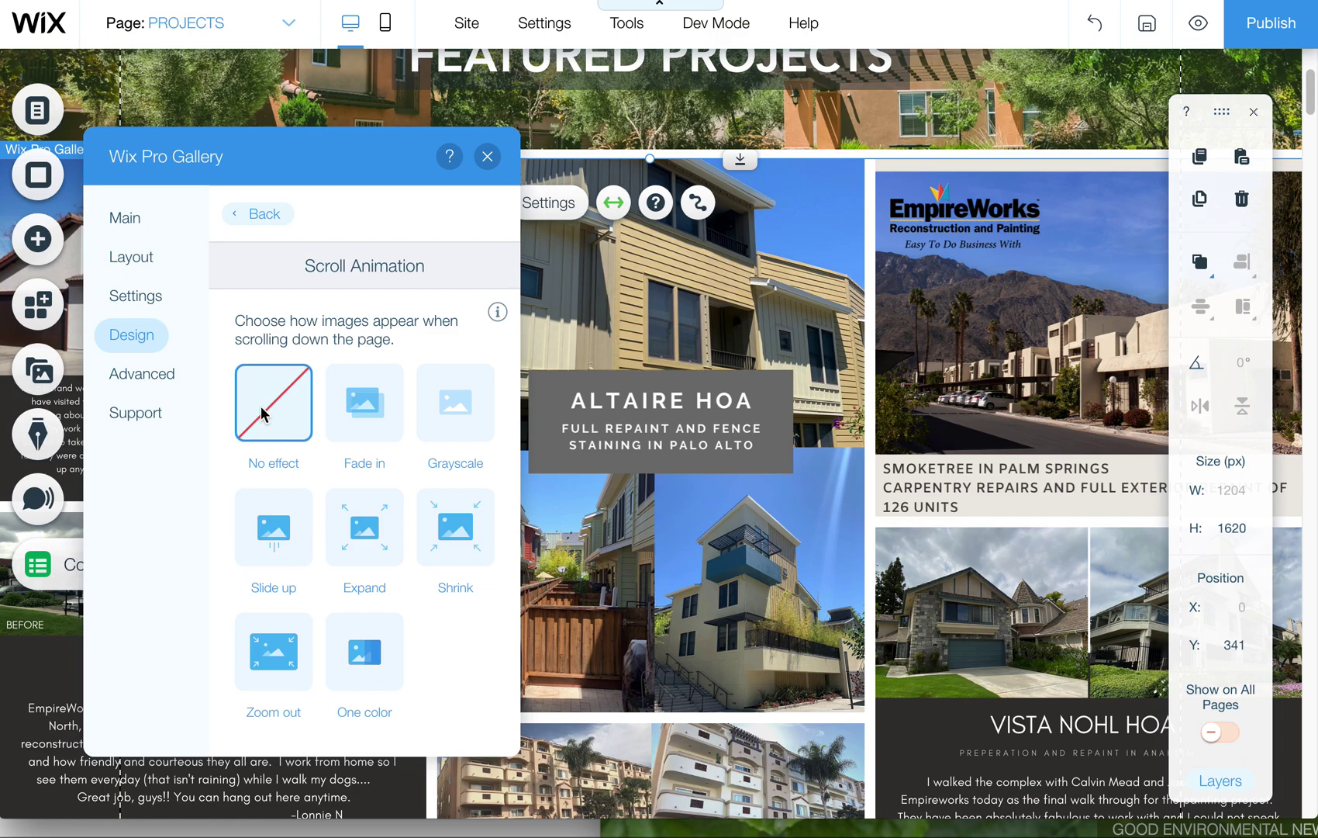
{"action": "left_click", "coordinate": [248, 225]}
{"action": "left_click", "coordinate": [130, 376]}
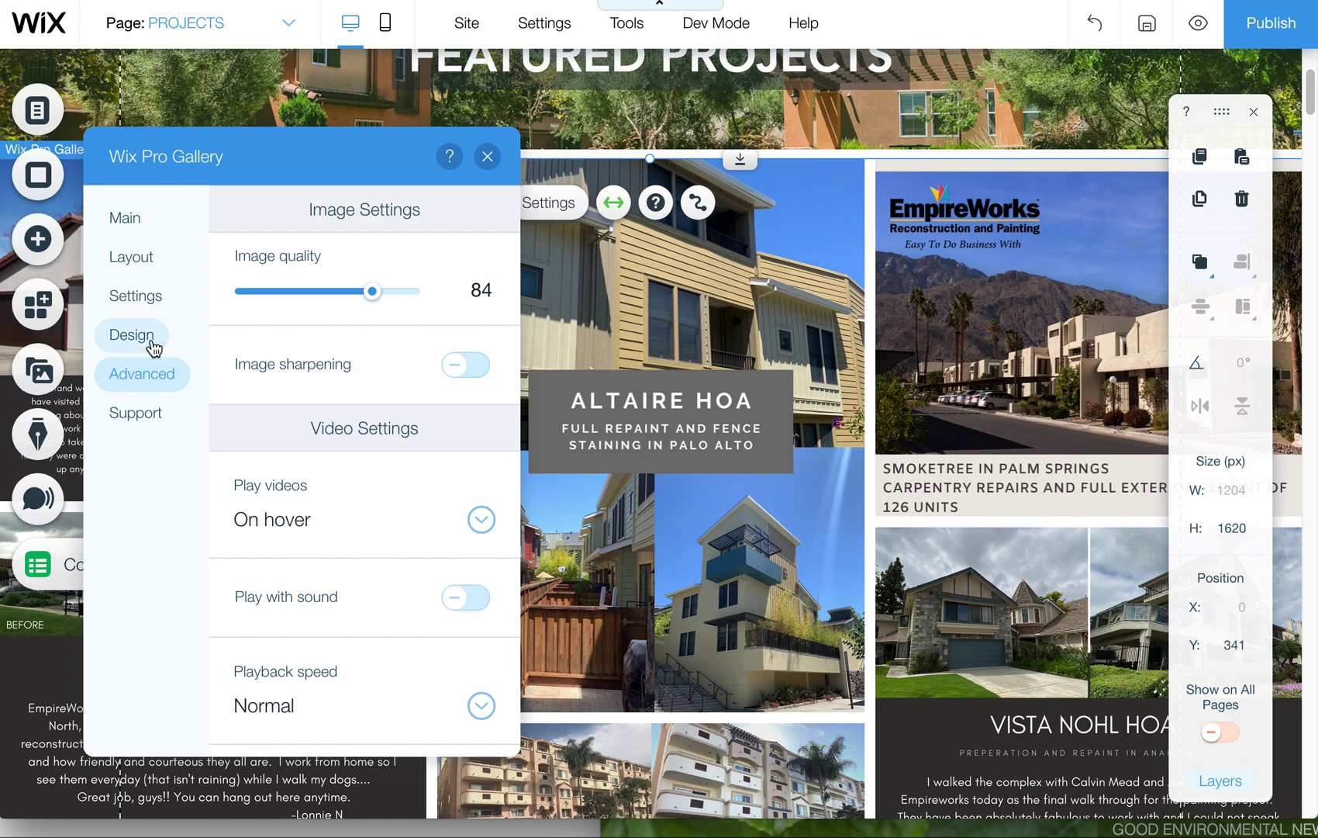
{"action": "left_click", "coordinate": [151, 296]}
Try the Collage and Masonry layouts, then set Grid, growing the gallery to 1204 by 2683.
{"action": "left_click", "coordinate": [149, 266]}
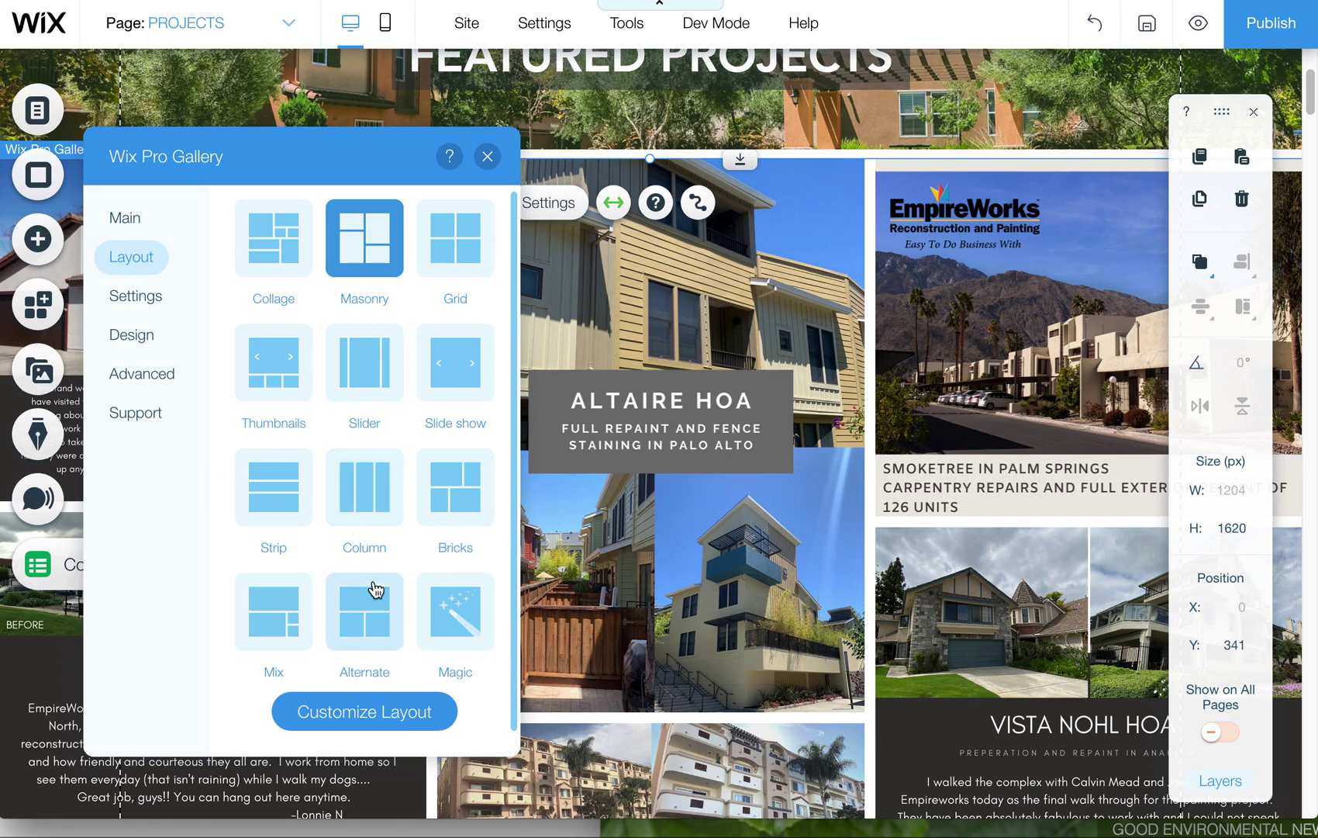
{"action": "left_click", "coordinate": [284, 261]}
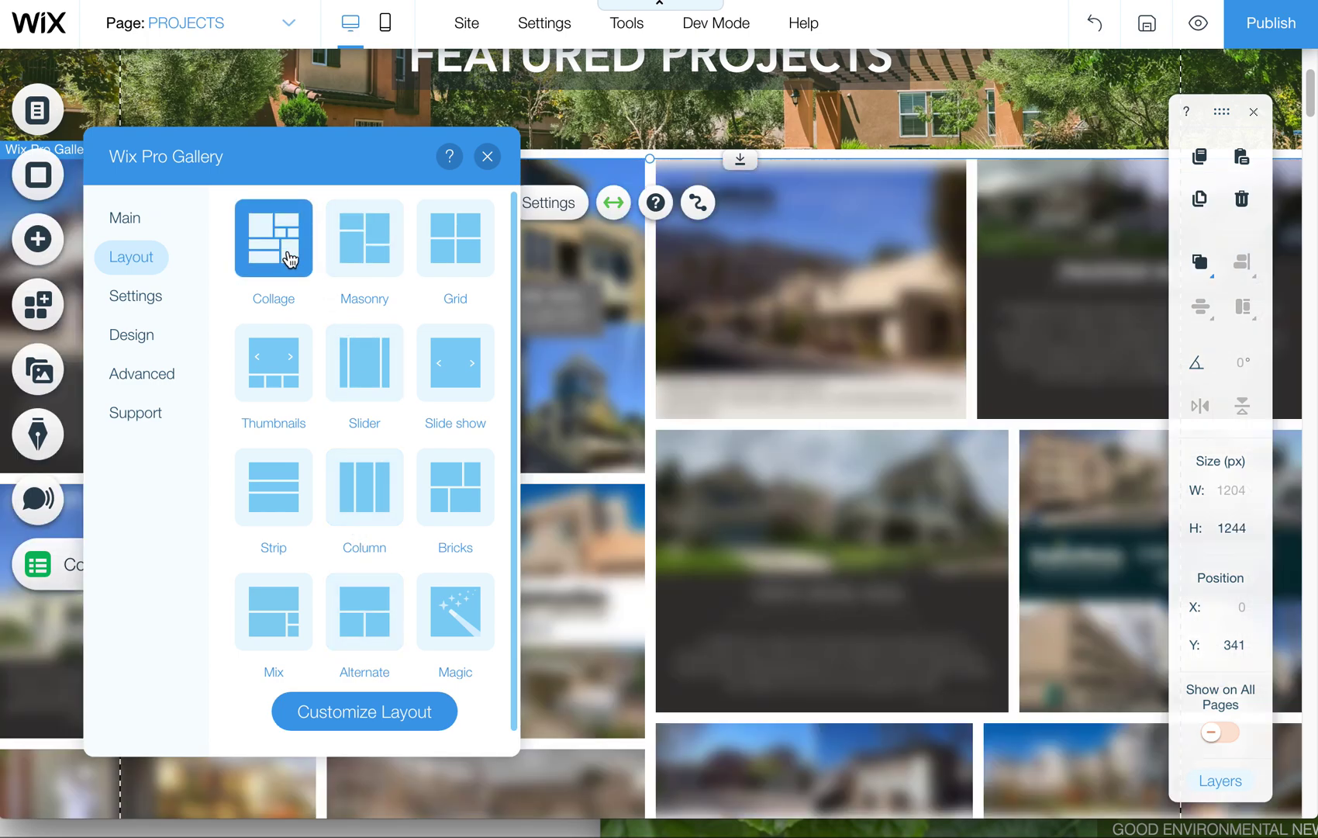
{"action": "left_click", "coordinate": [378, 258]}
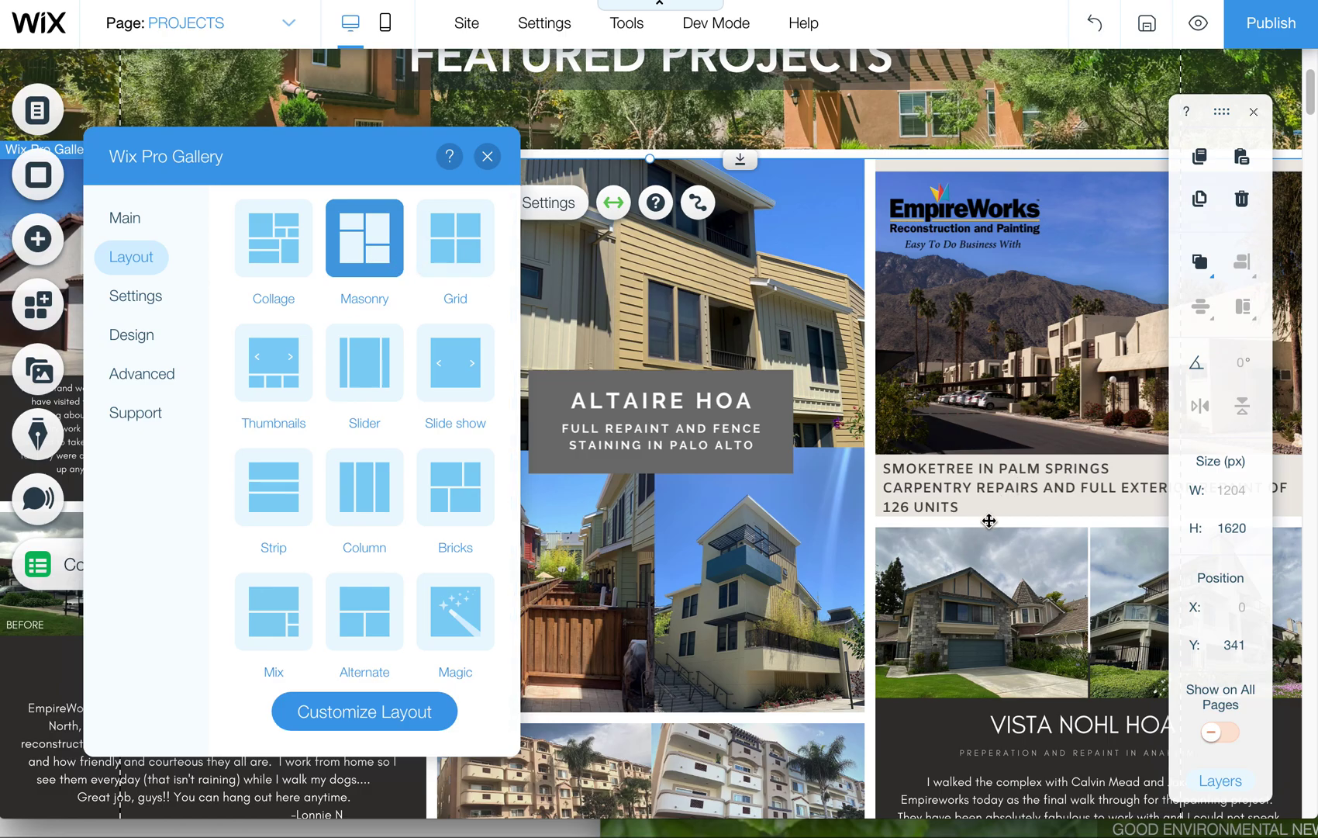
{"action": "left_click_drag", "start_coordinate": [1309, 93], "coordinate": [1309, 178]}
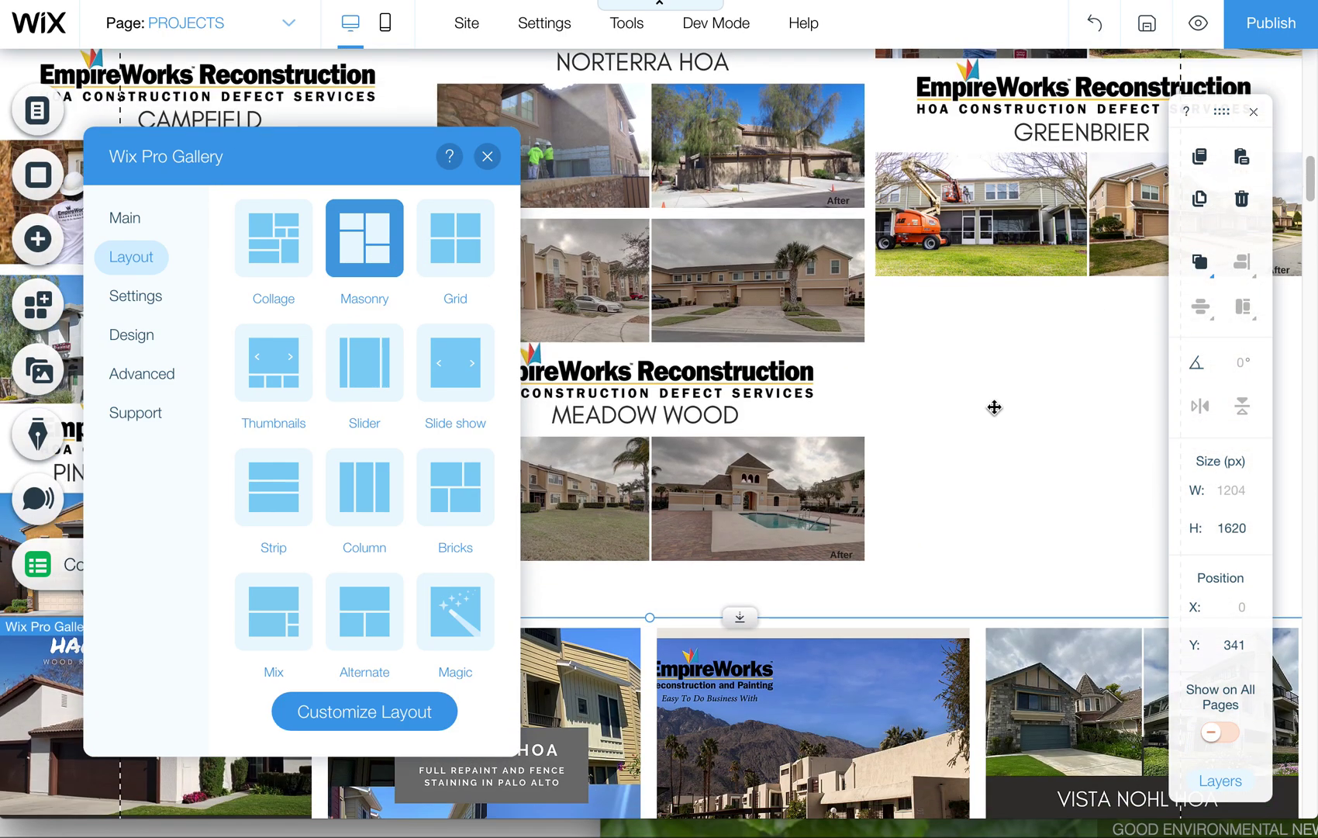
{"action": "left_click", "coordinate": [453, 262]}
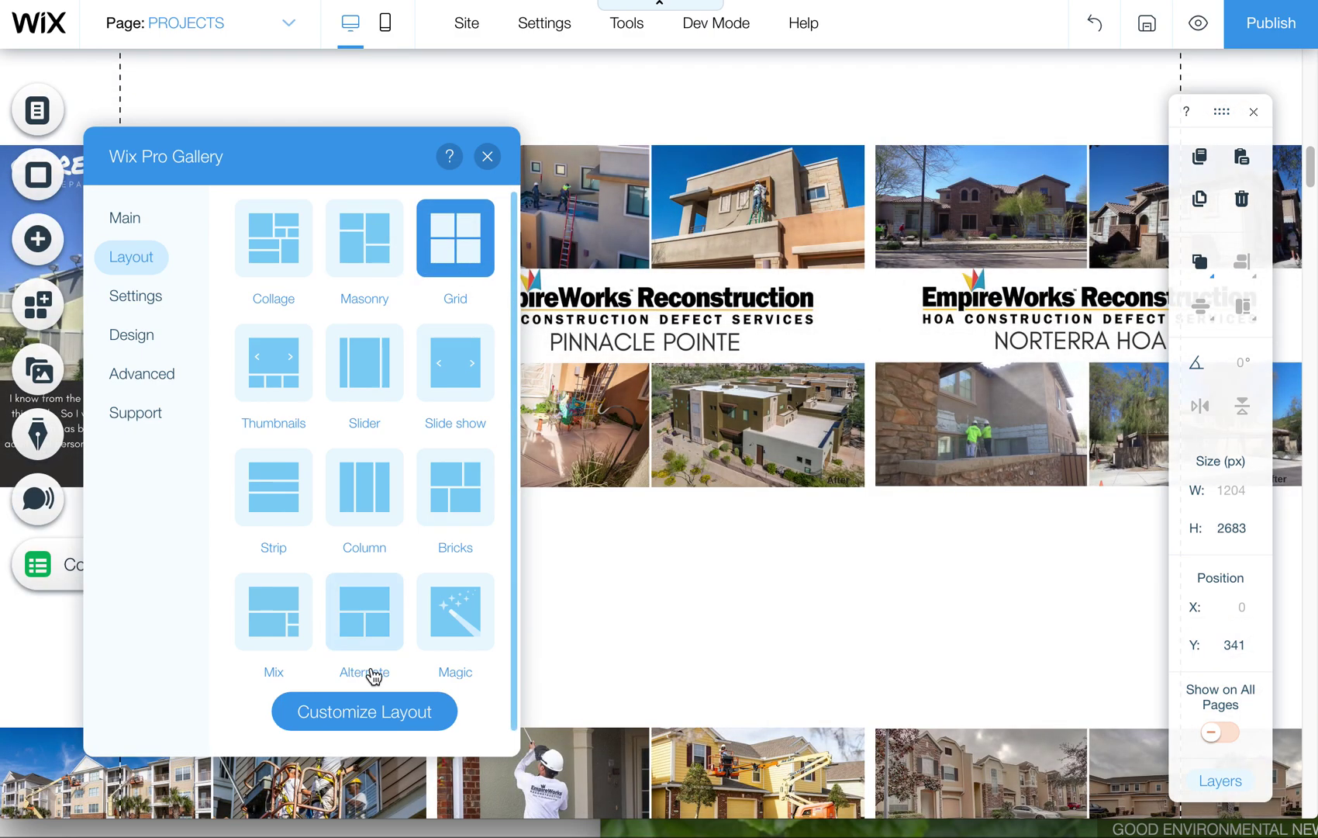
Open Customize Layout and browse the Settings and Design tabs before returning to Layout.
{"action": "left_click", "coordinate": [407, 719]}
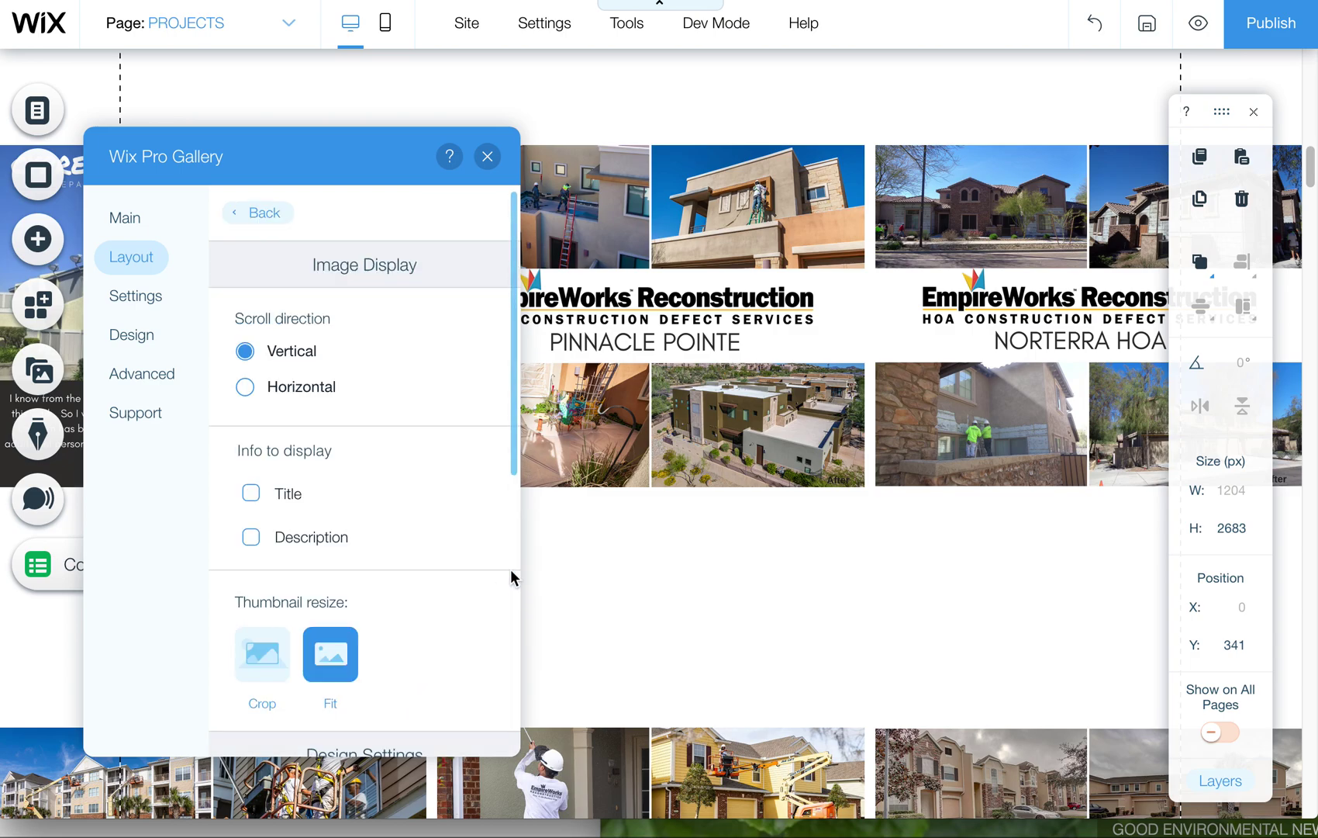
{"action": "left_click", "coordinate": [139, 304]}
{"action": "left_click", "coordinate": [130, 335]}
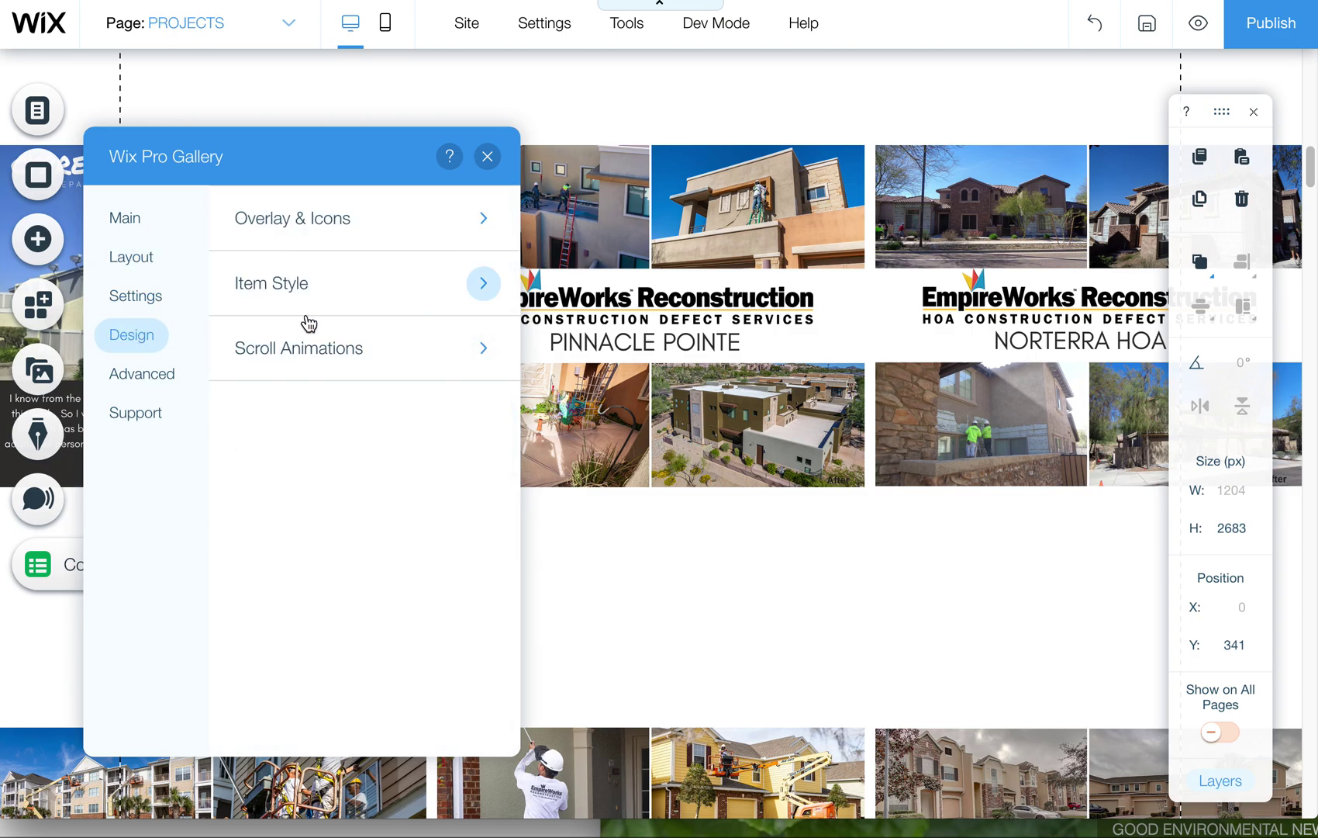
{"action": "left_click", "coordinate": [141, 299]}
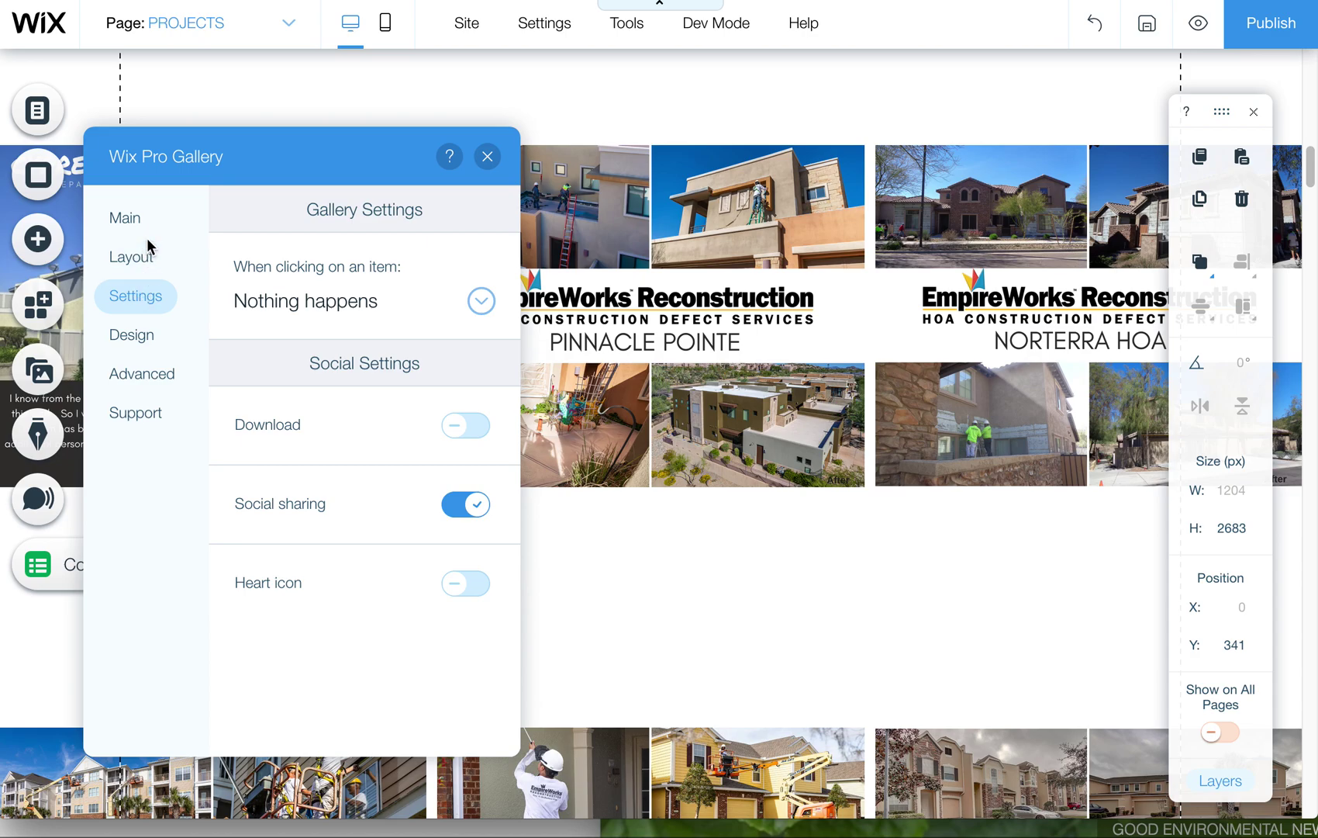
{"action": "left_click", "coordinate": [140, 258]}
Adjust the grid's Thumbnail size from 52 to 40, ending at 33.
{"action": "scroll", "coordinate": [463, 639], "scroll_direction": "down", "scroll_amount": 5}
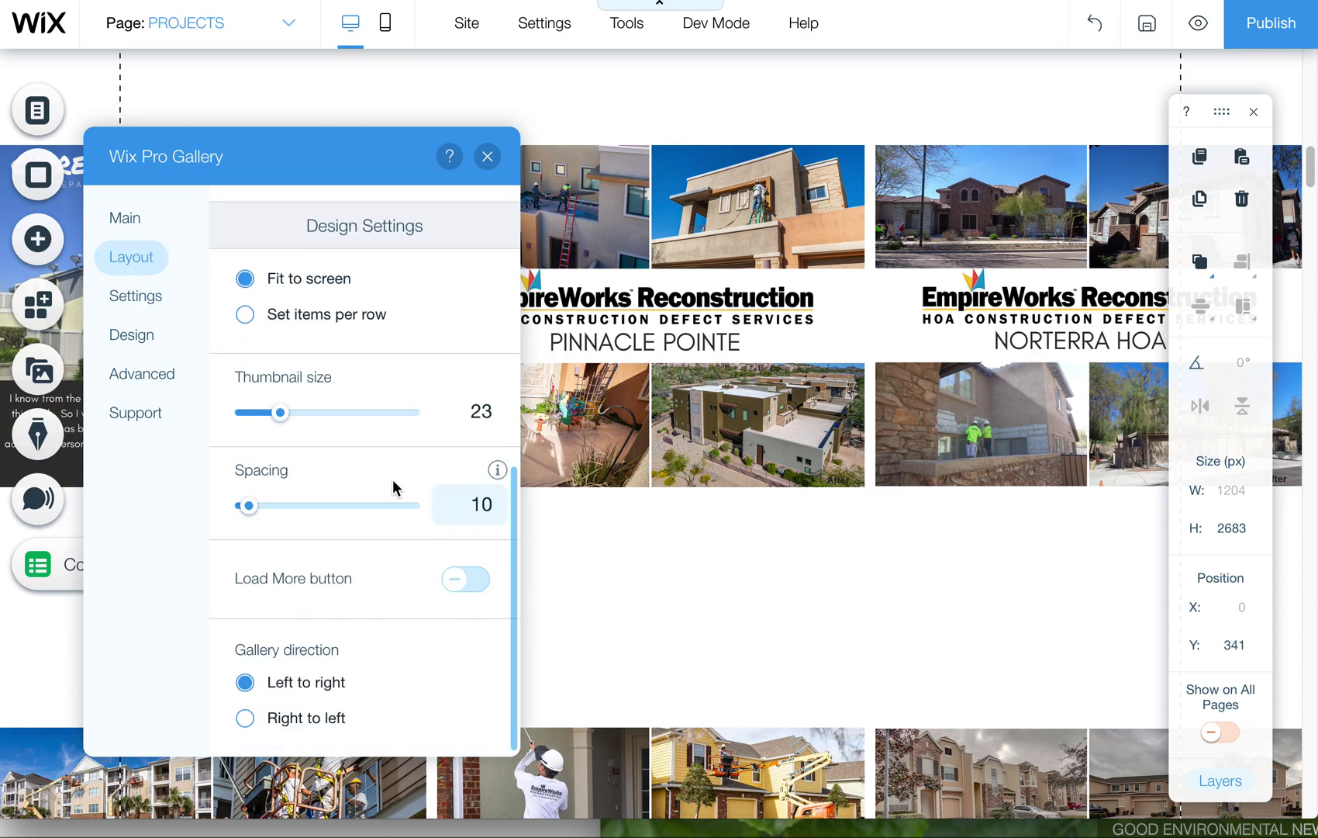
{"action": "left_click", "coordinate": [333, 414]}
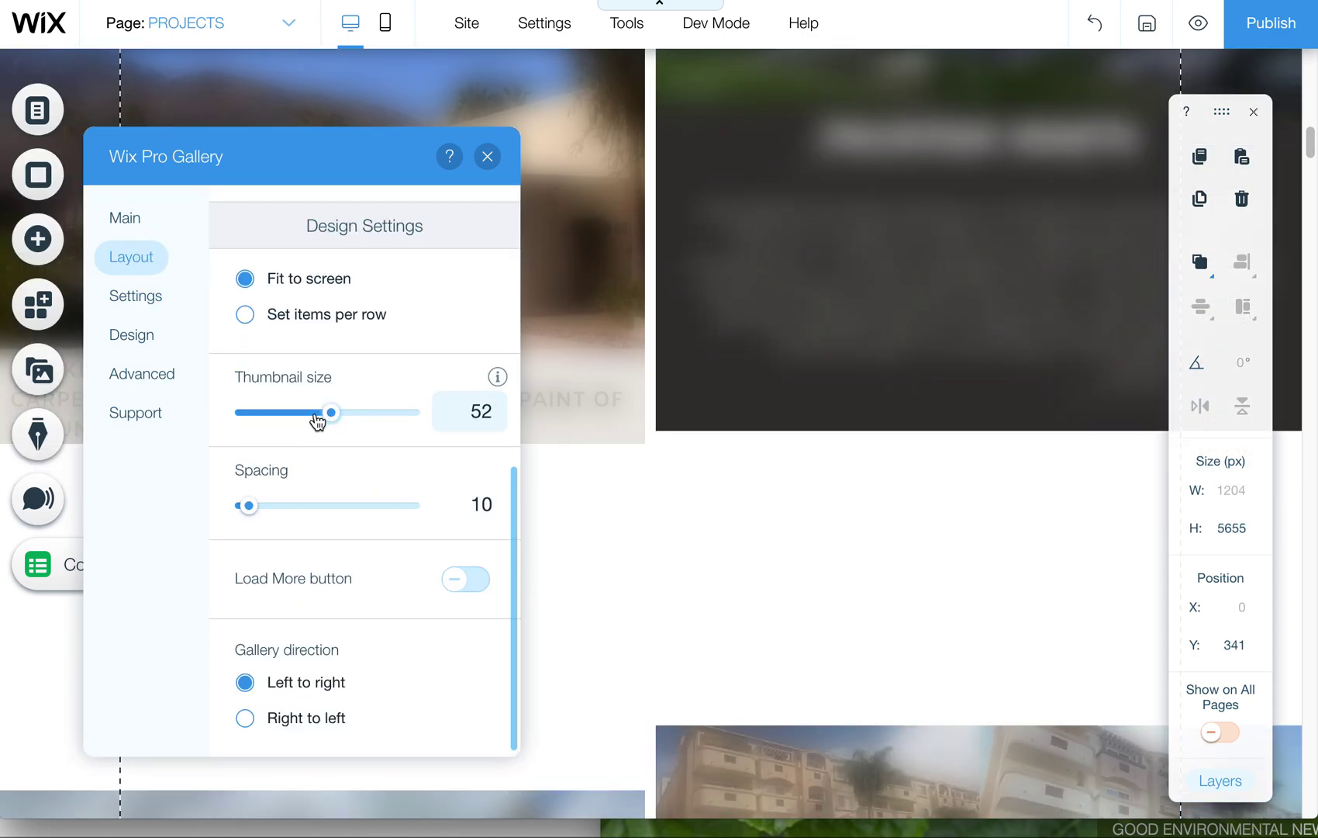
{"action": "left_click", "coordinate": [309, 415]}
{"action": "left_click", "coordinate": [297, 415]}
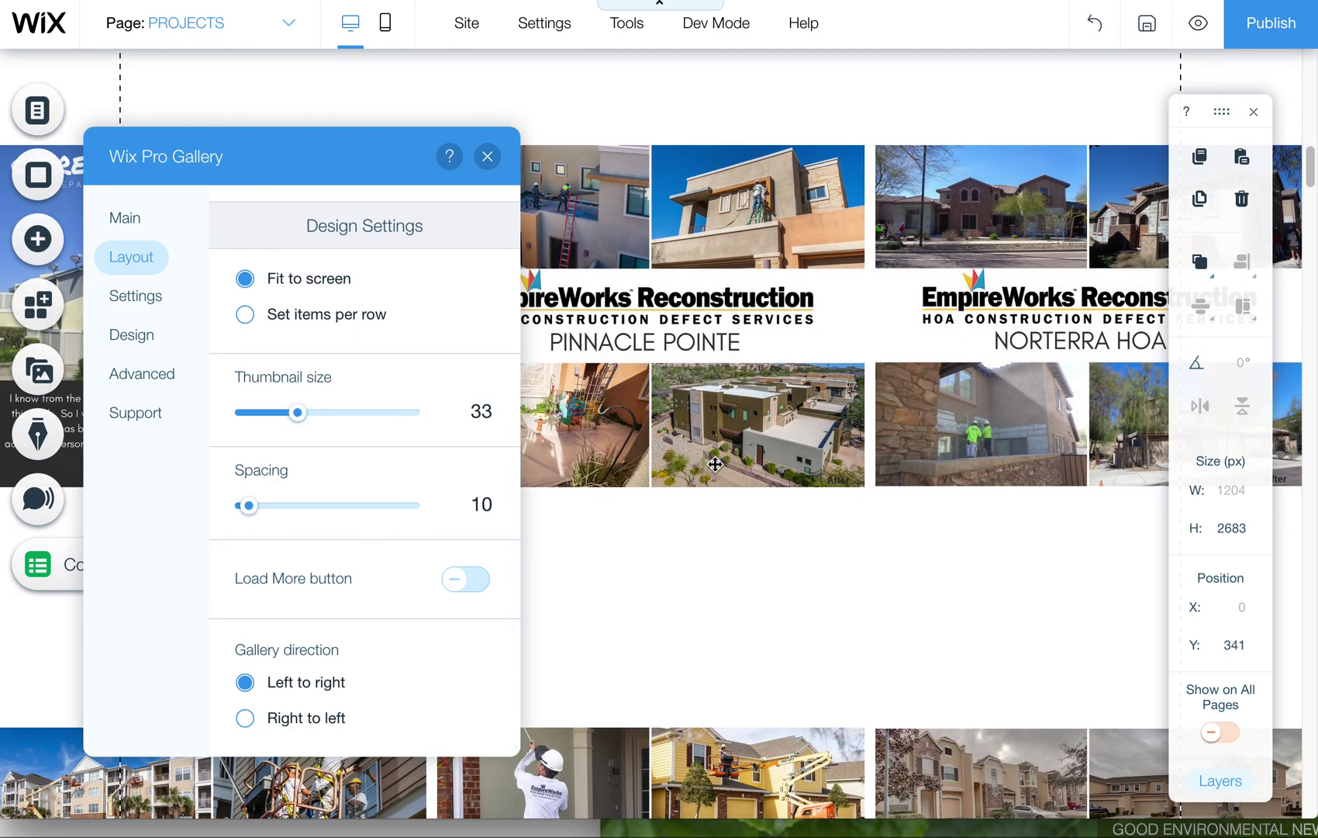
Close the gallery settings, check the page, and reopen the Pro Gallery settings.
{"action": "left_click", "coordinate": [716, 463]}
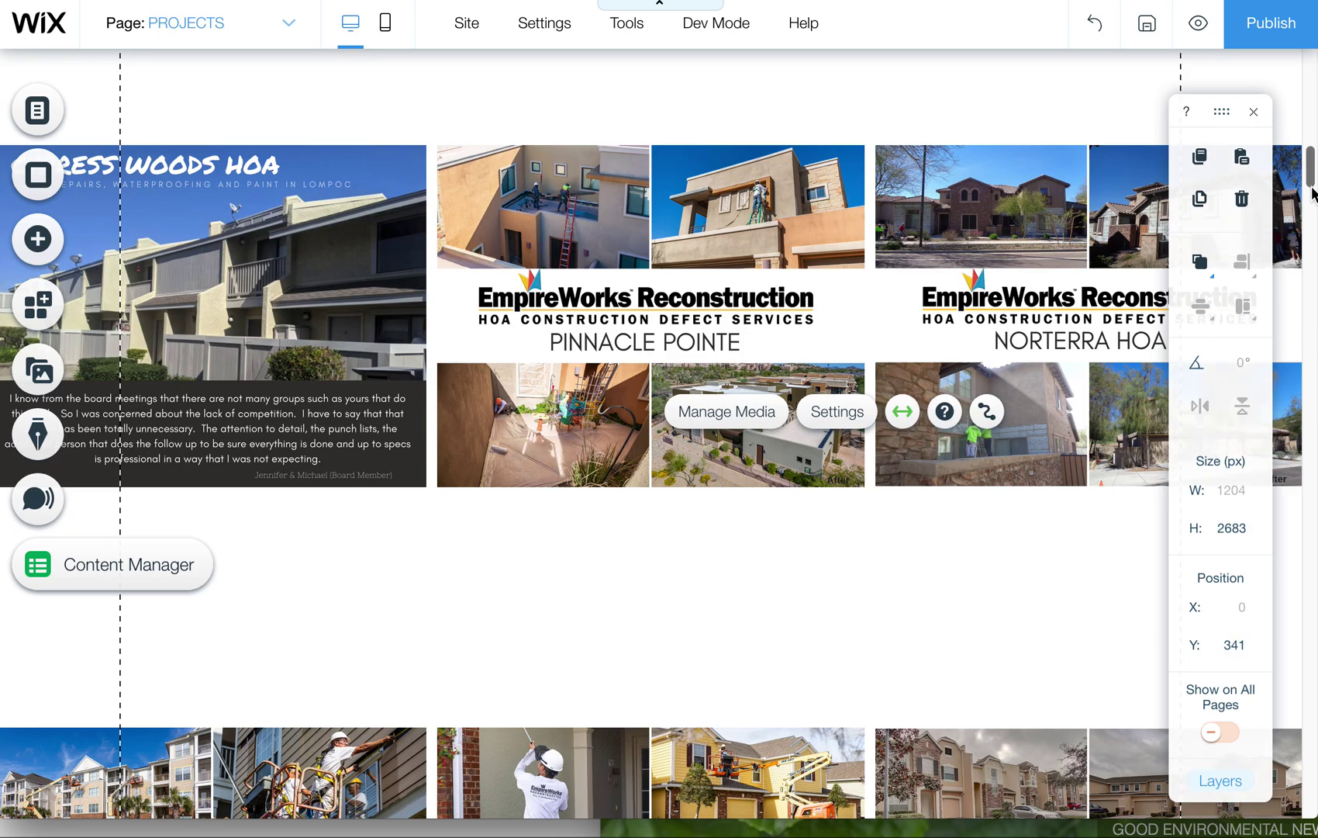
{"action": "scroll", "coordinate": [1312, 194], "scroll_direction": "up", "scroll_amount": 15}
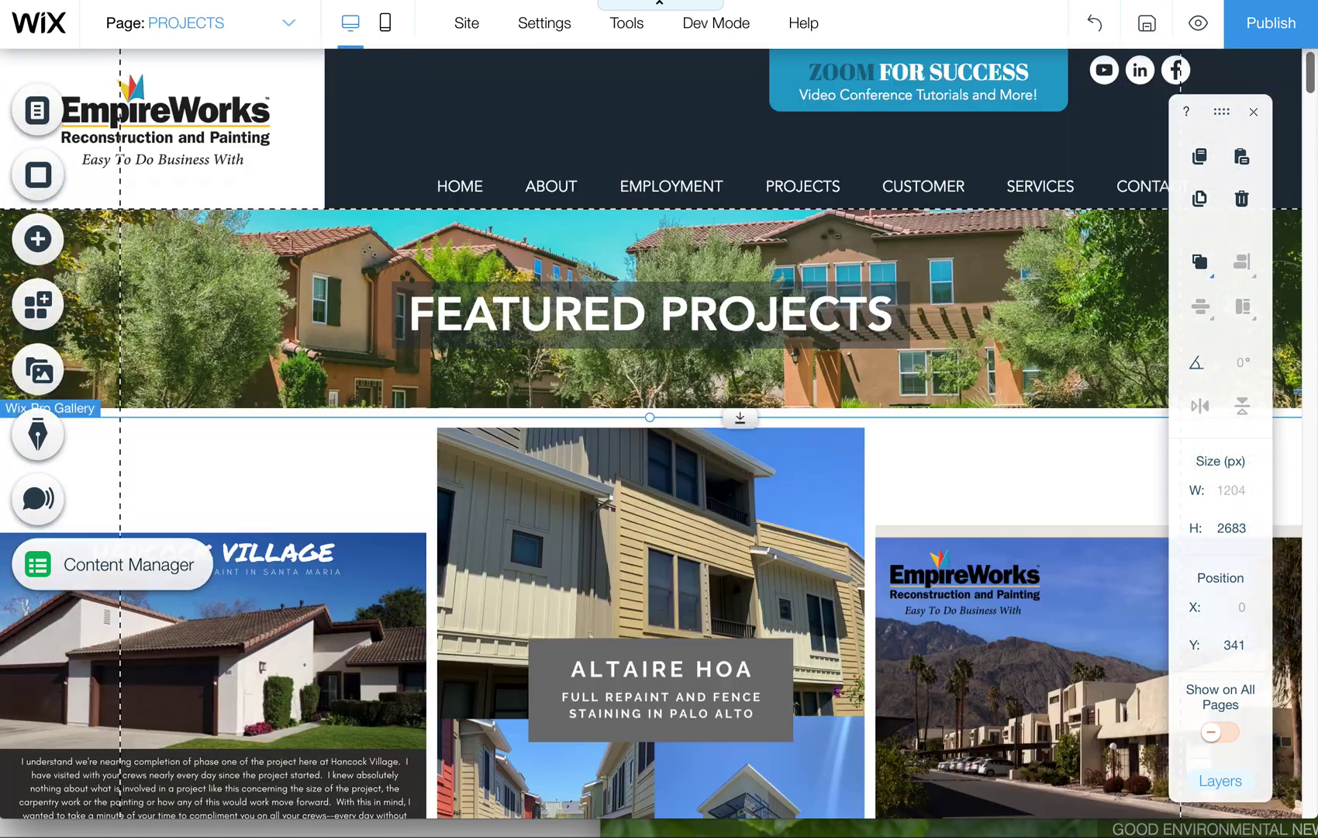
{"action": "scroll", "coordinate": [1312, 194], "scroll_direction": "down", "scroll_amount": 4}
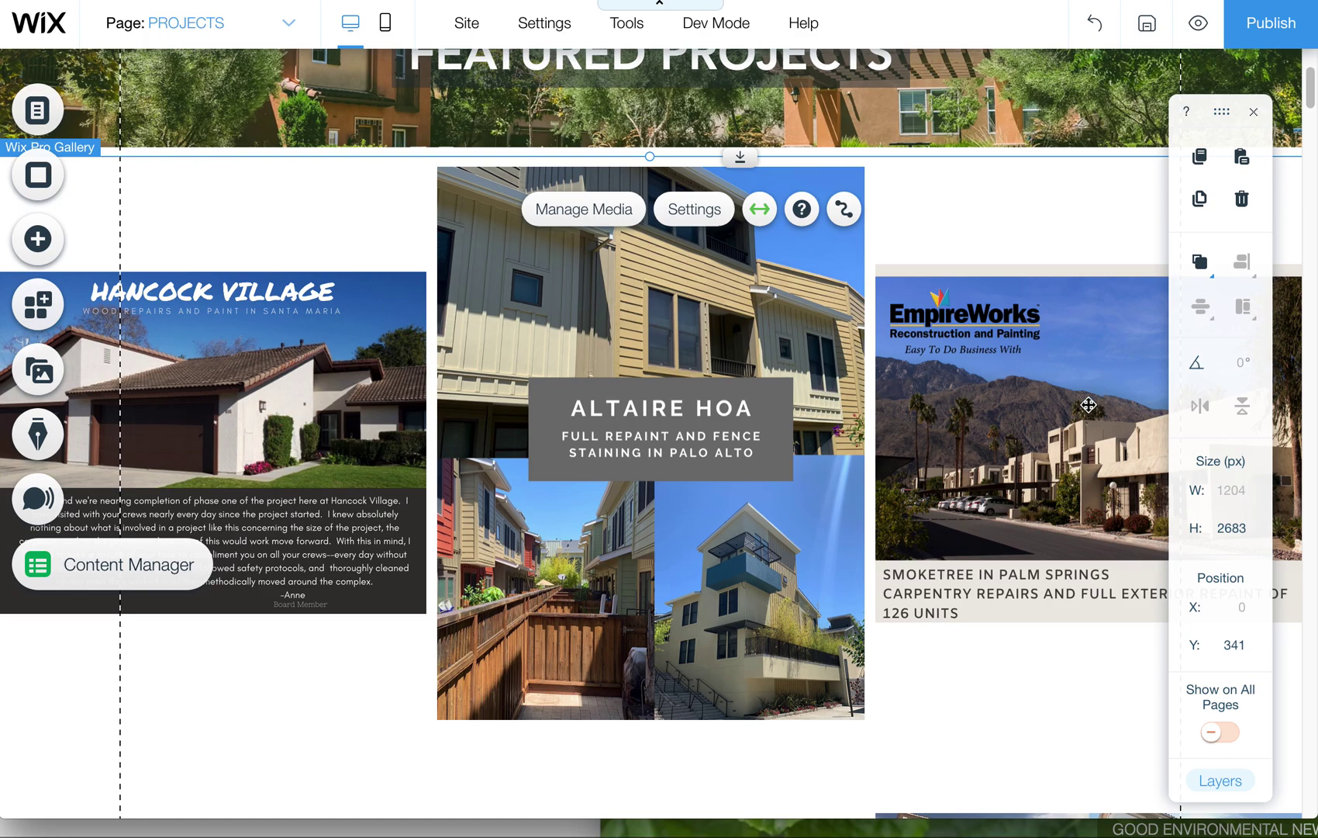
{"action": "left_click", "coordinate": [695, 210]}
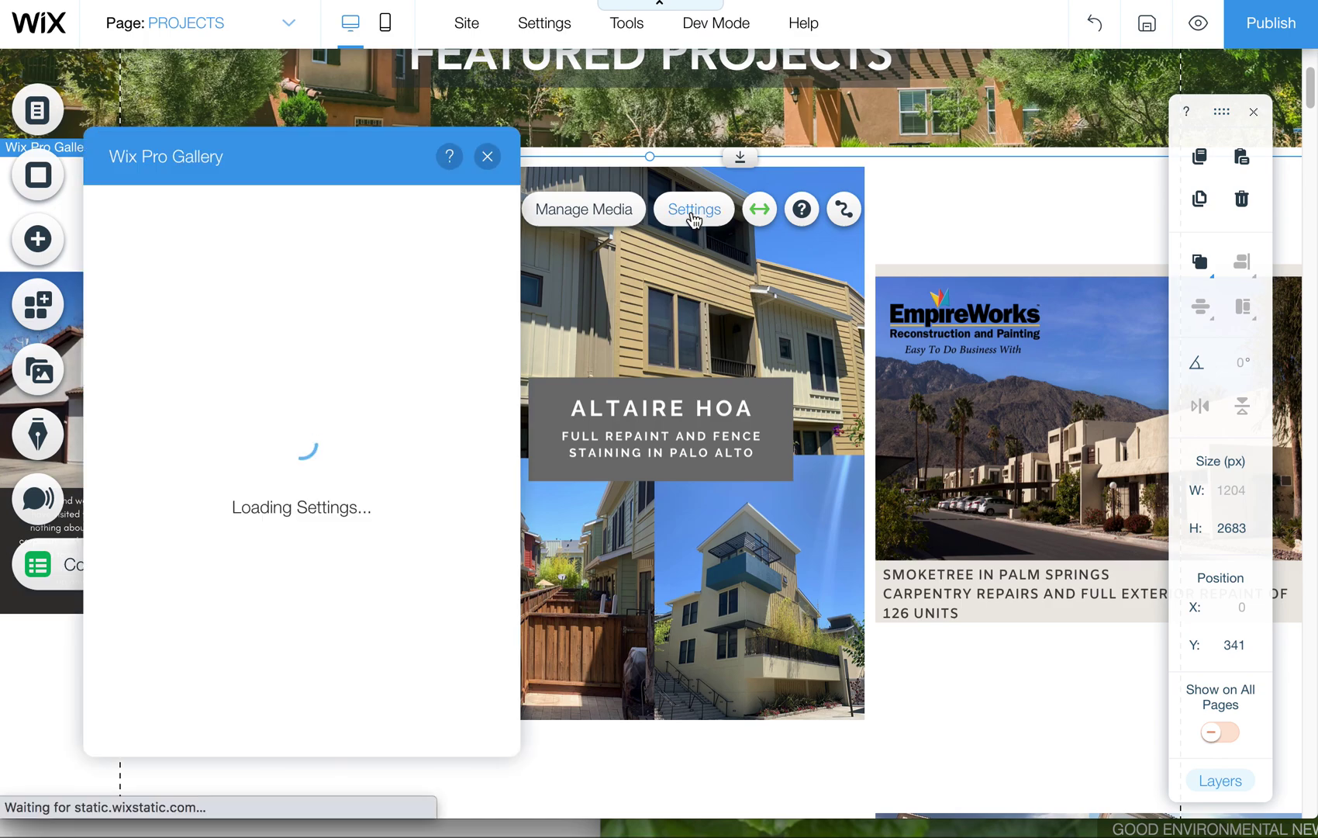
Switch the gallery to Masonry, shrinking its height from 2683 to 1620, and close the panel.
{"action": "left_click", "coordinate": [140, 273]}
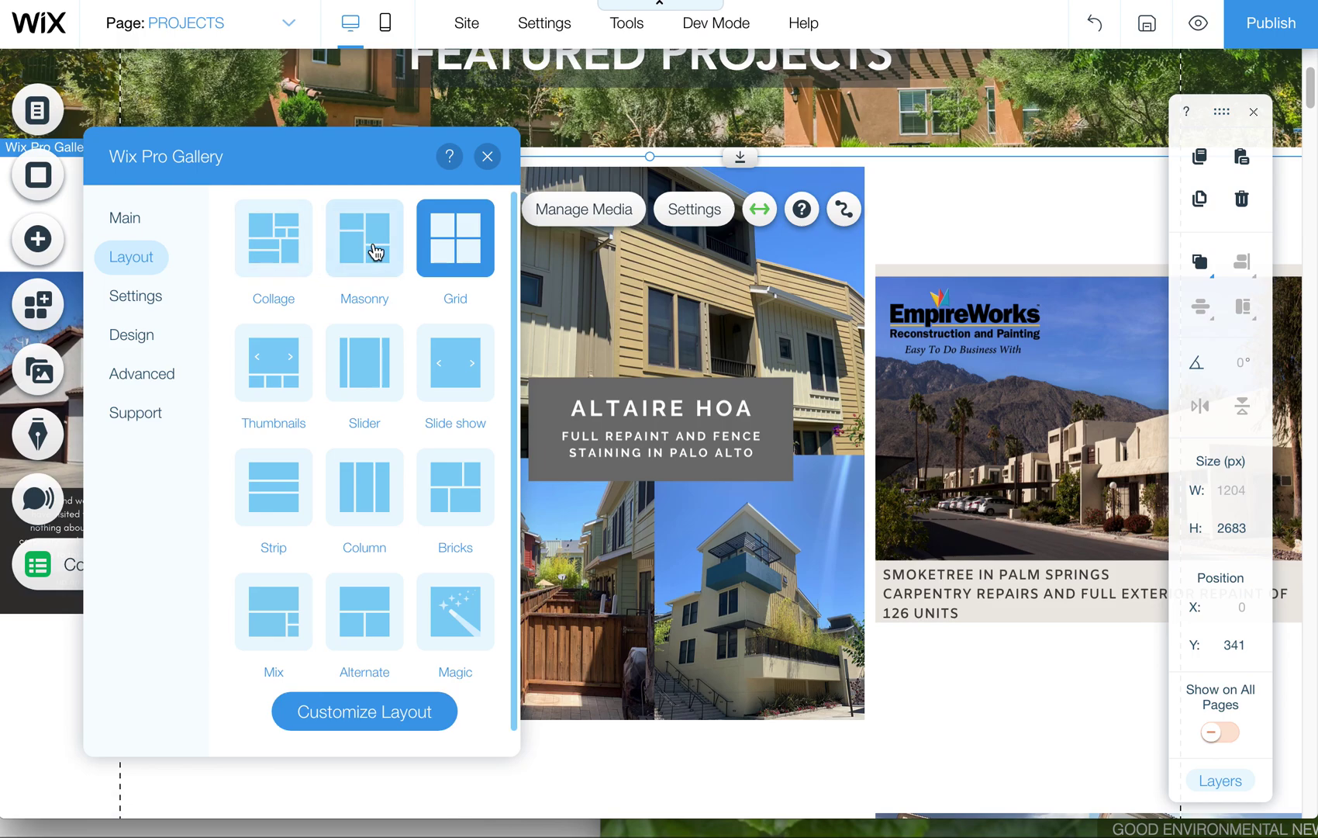
{"action": "left_click", "coordinate": [345, 258]}
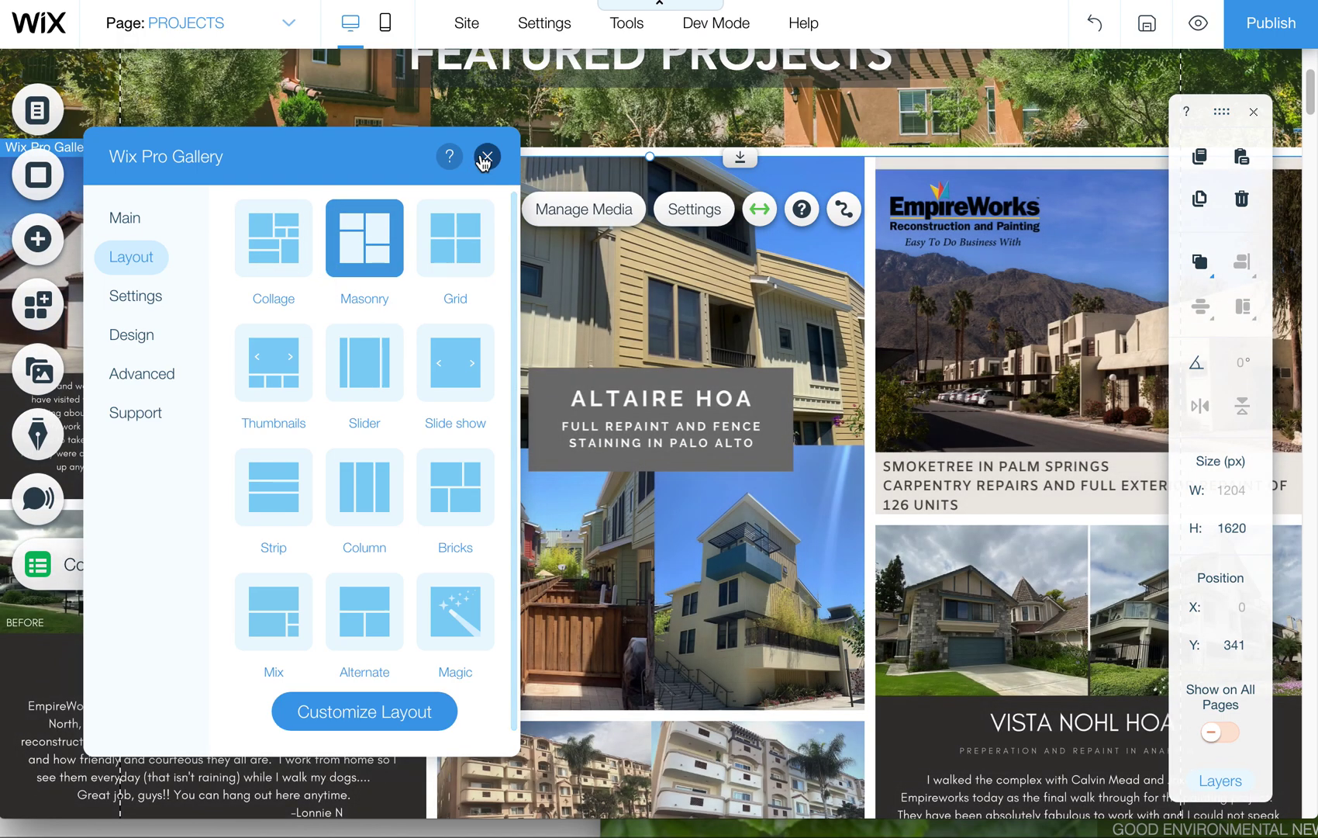
{"action": "left_click", "coordinate": [487, 156]}
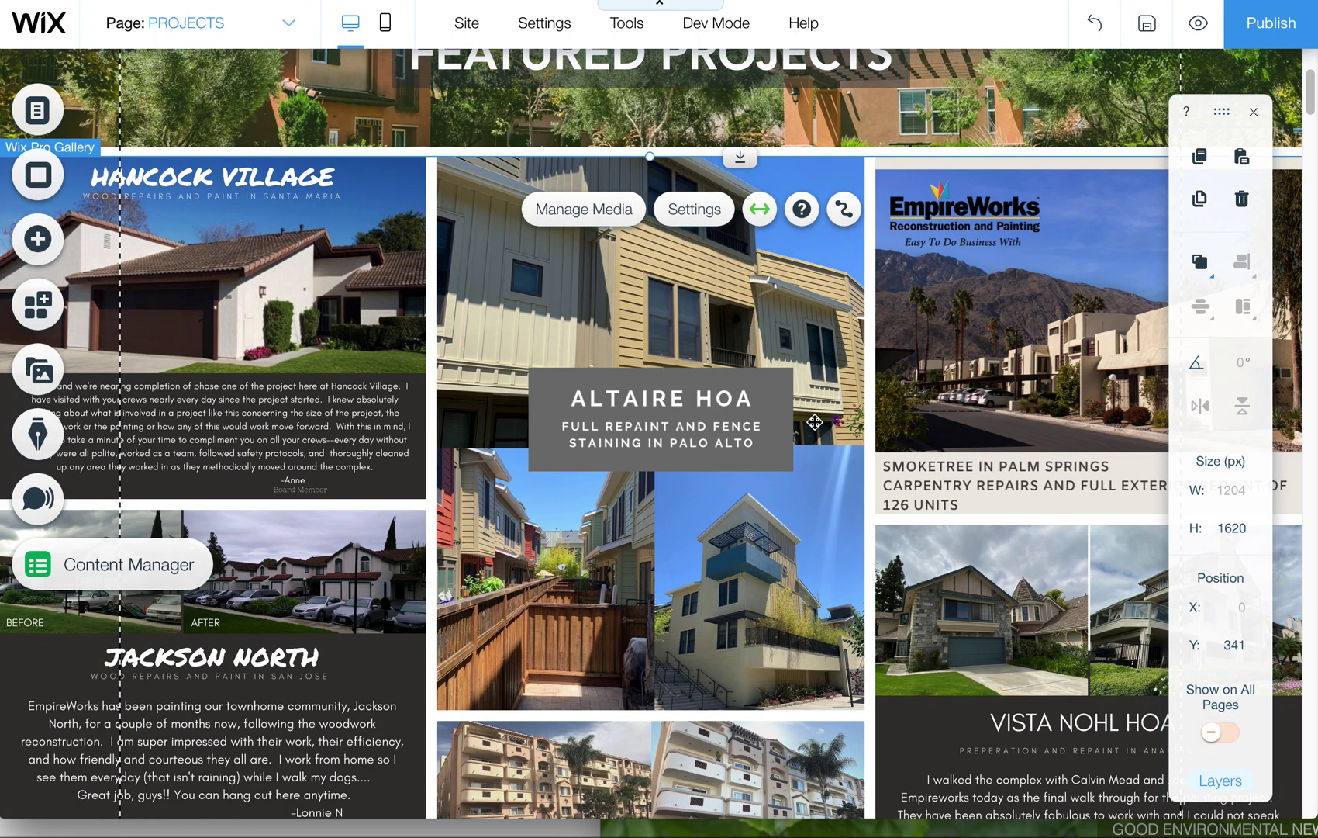
Delete the extra Animated Grid gallery below the Masonry gallery.
{"action": "left_click_drag", "start_coordinate": [1311, 97], "coordinate": [1234, 228]}
{"action": "left_click", "coordinate": [907, 311]}
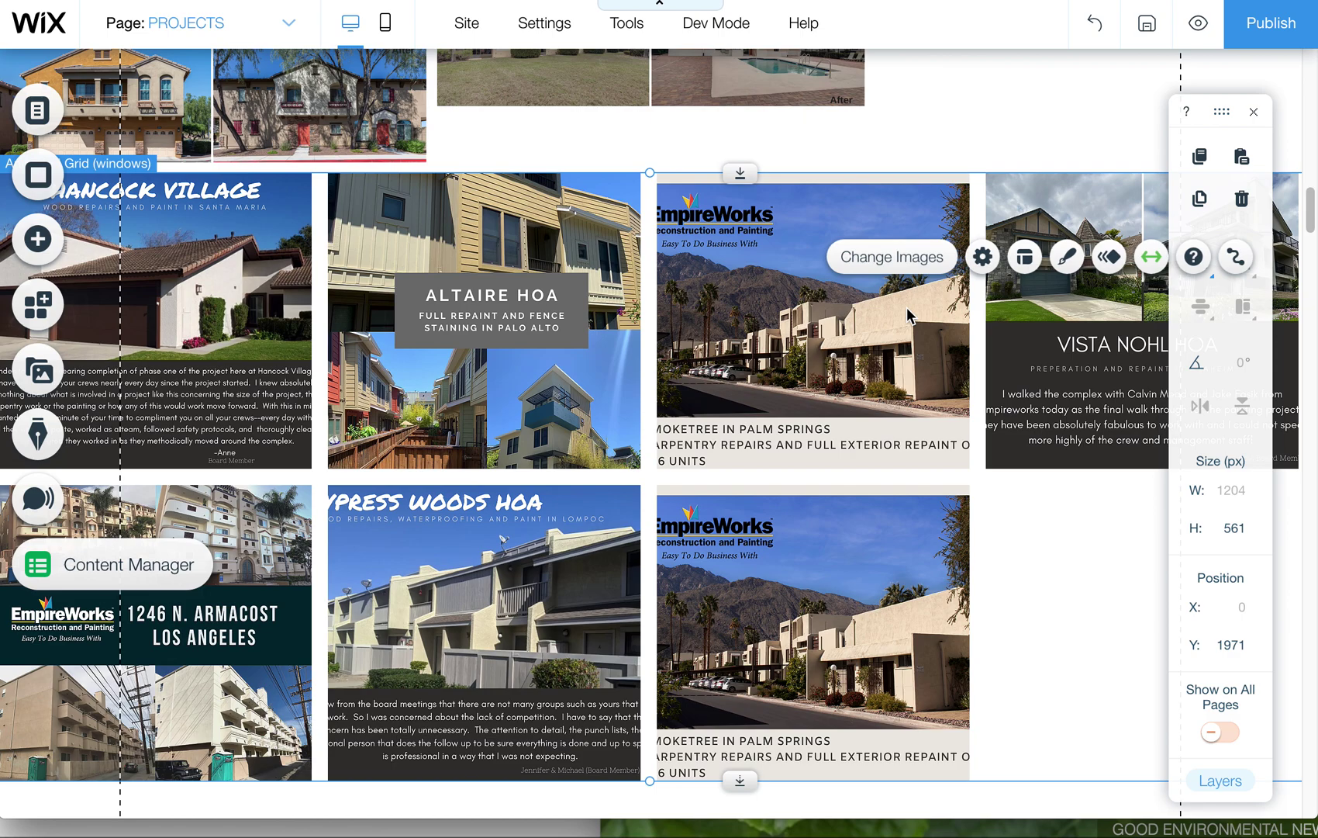
{"action": "left_click_drag", "start_coordinate": [330, 279], "coordinate": [646, 452]}
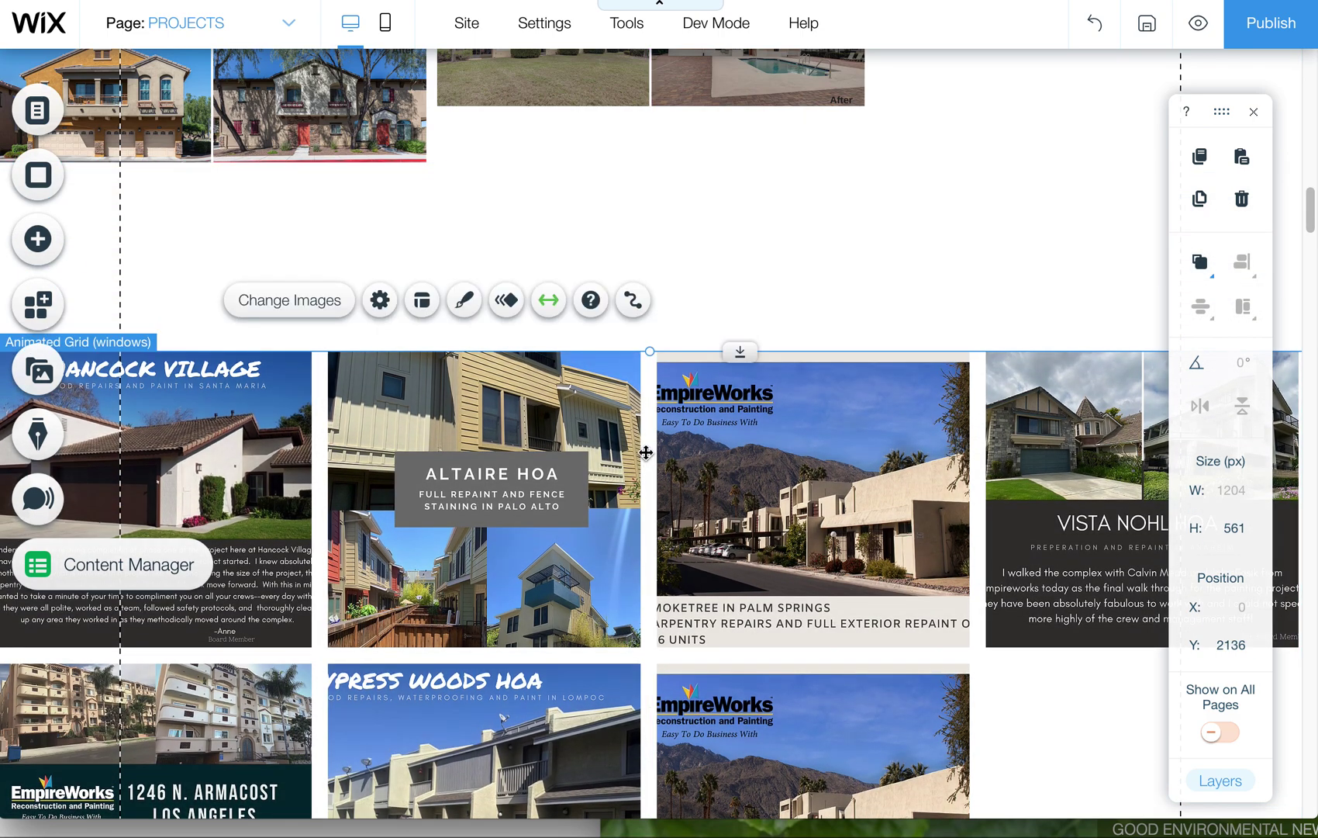
{"action": "key", "text": "Delete"}
Move the SANTA CLARA heading and gallery up from Y 2567 to 2210, below the Masonry gallery.
{"action": "scroll", "coordinate": [1302, 231], "scroll_direction": "down", "scroll_amount": 5}
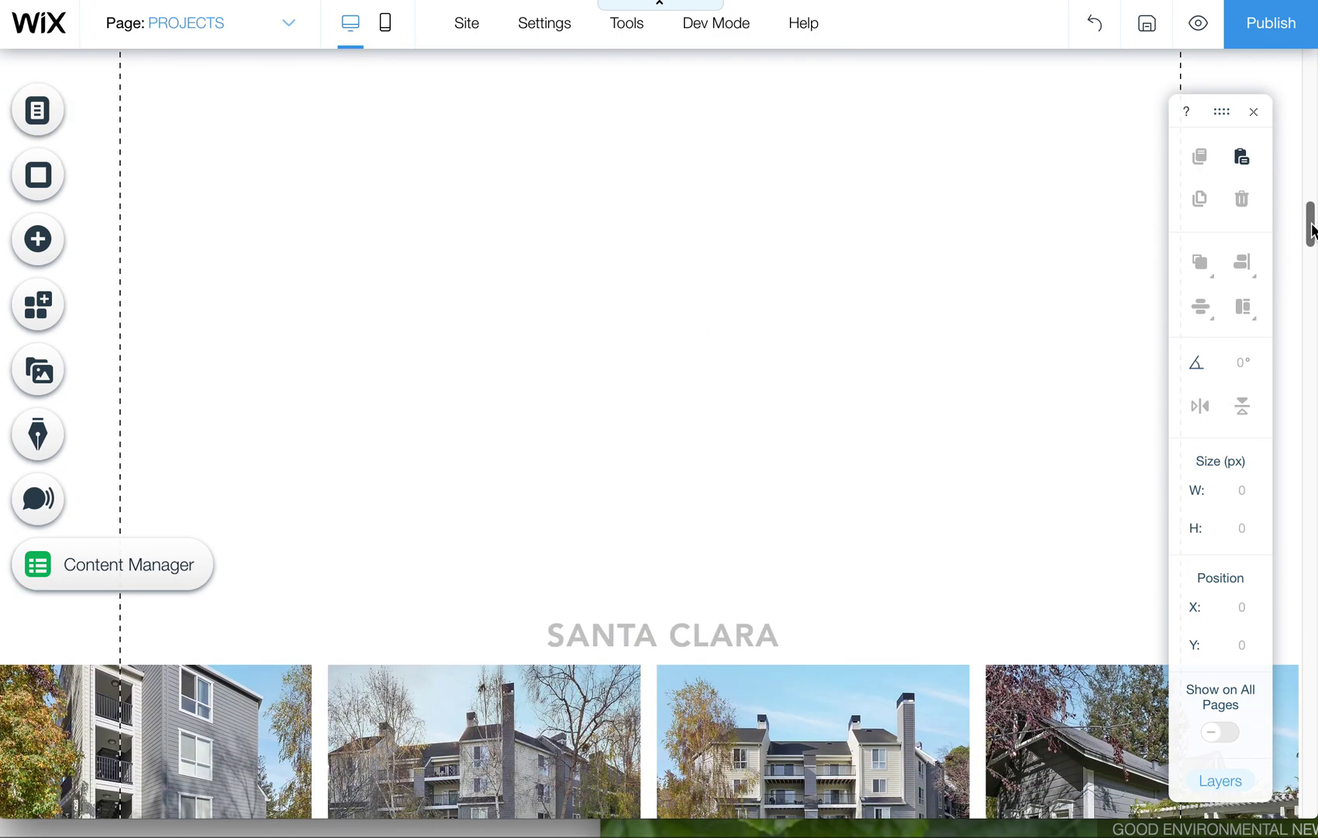
{"action": "left_click", "coordinate": [694, 539]}
{"action": "left_click_drag", "start_coordinate": [753, 521], "coordinate": [699, 124]}
{"action": "scroll", "coordinate": [1311, 256], "scroll_direction": "up", "scroll_amount": 1}
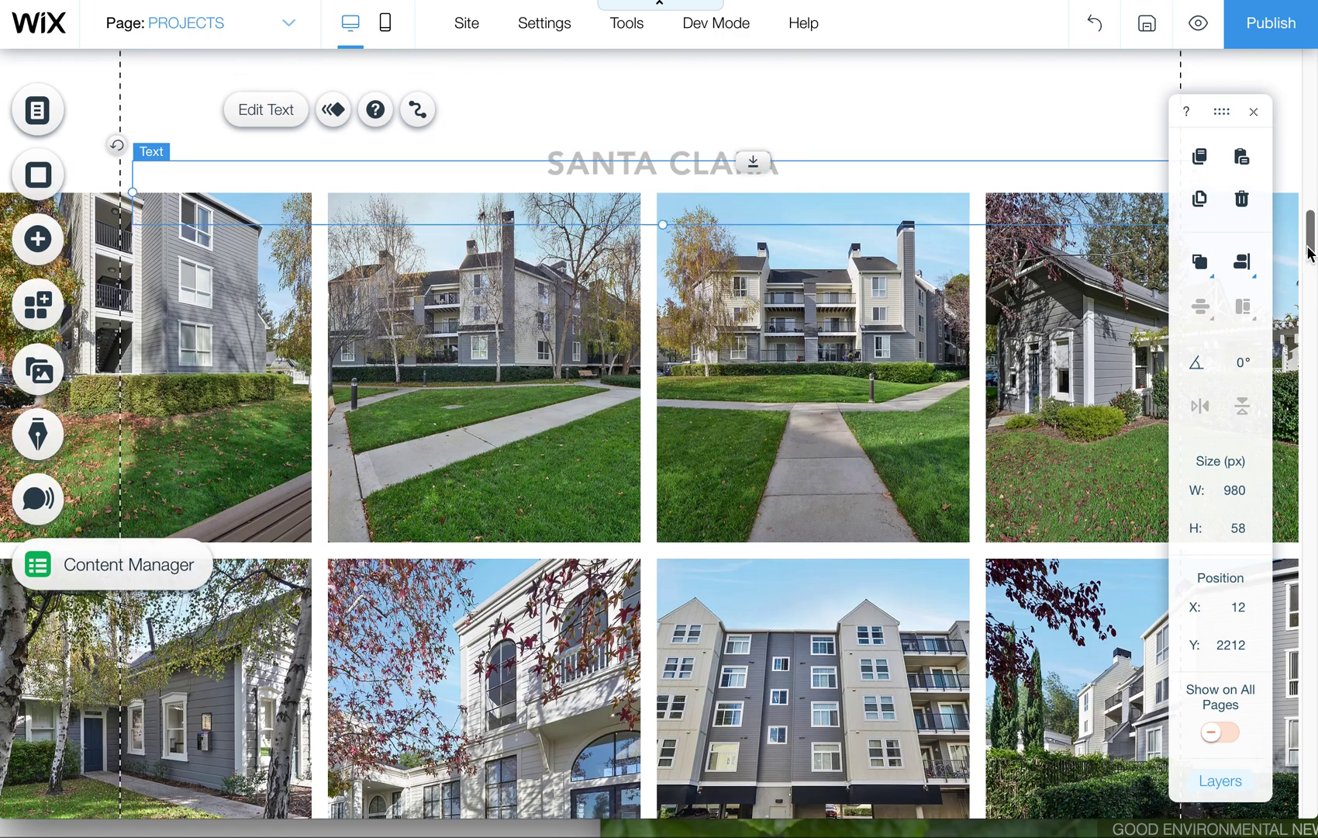
{"action": "scroll", "coordinate": [1310, 256], "scroll_direction": "up", "scroll_amount": 7}
{"action": "left_click_drag", "start_coordinate": [744, 694], "coordinate": [735, 500]}
{"action": "left_click", "coordinate": [691, 388]}
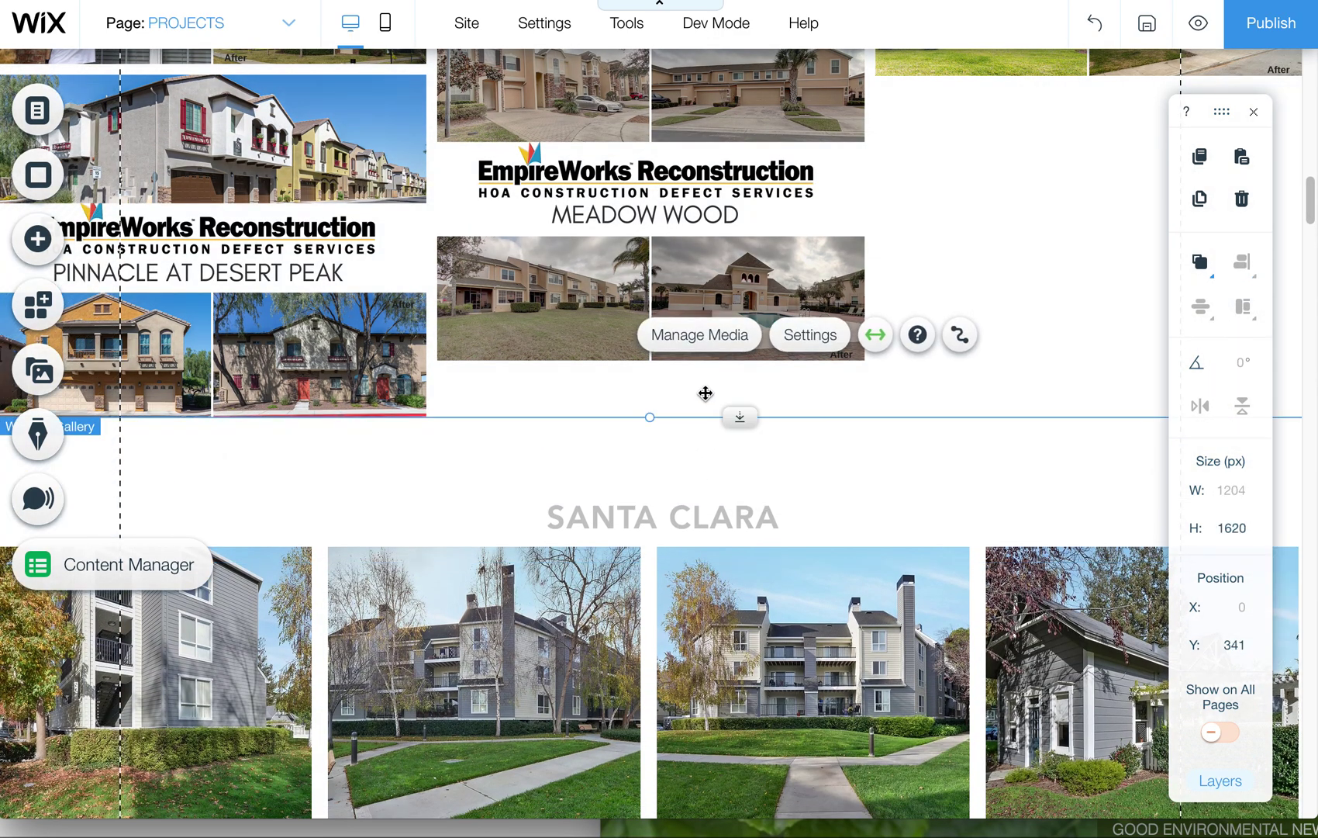
{"action": "scroll", "coordinate": [487, 371], "scroll_direction": "up", "scroll_amount": 13}
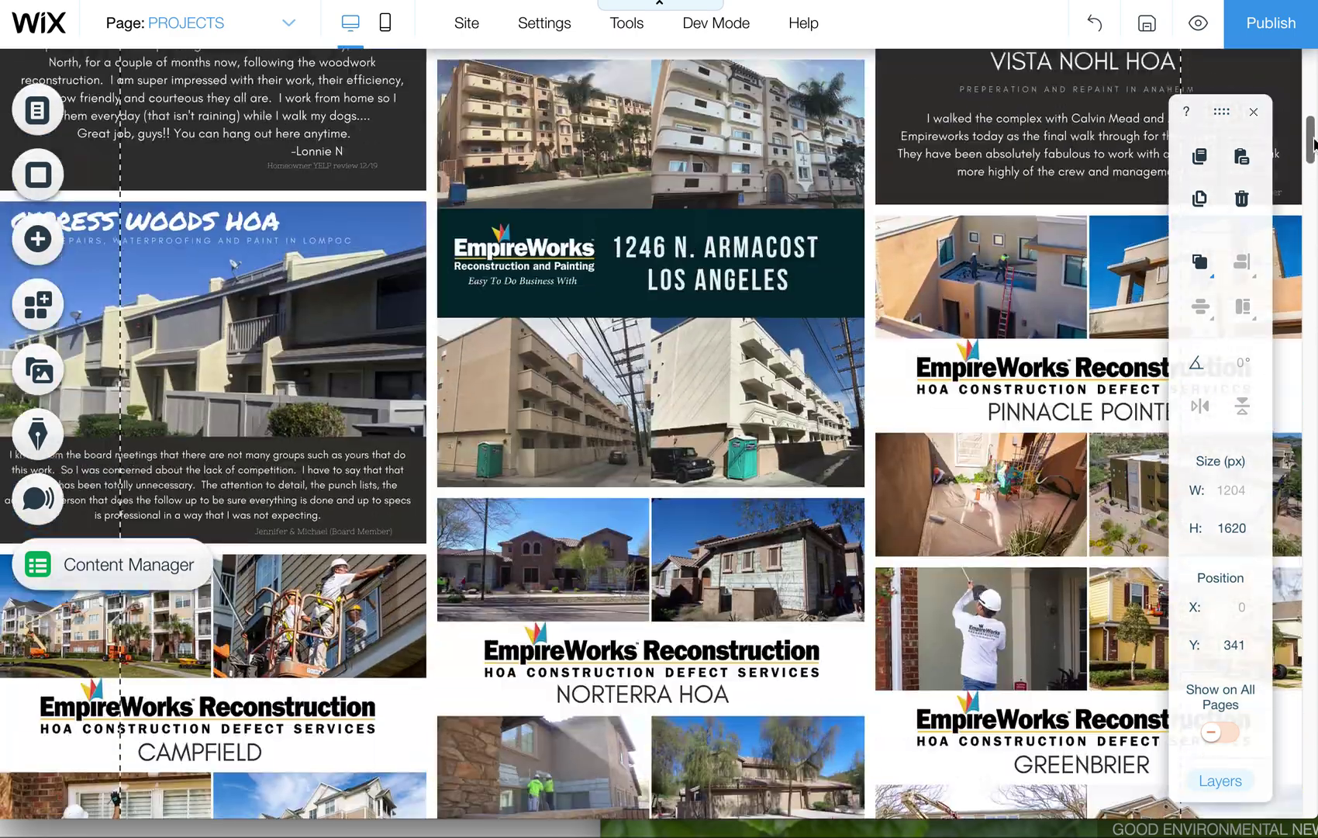